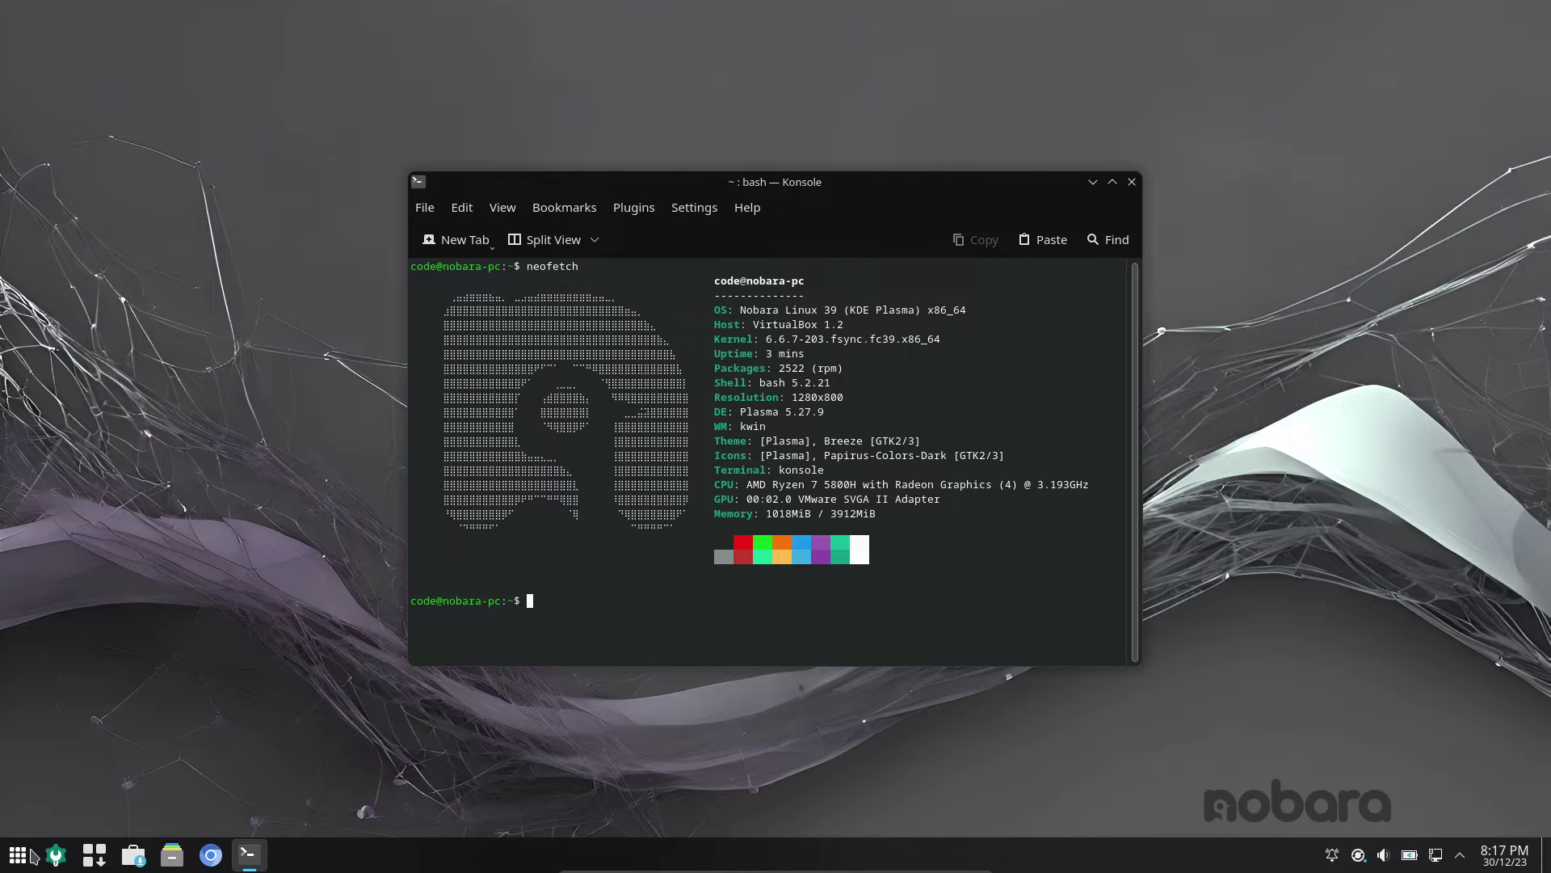
# - Glance over the OS and Host lines of the neofetch output, then close Konsole
pyautogui.moveTo(758, 326); pyautogui.dragTo(745, 312)
pyautogui.click(925, 318)
pyautogui.click(1131, 181)
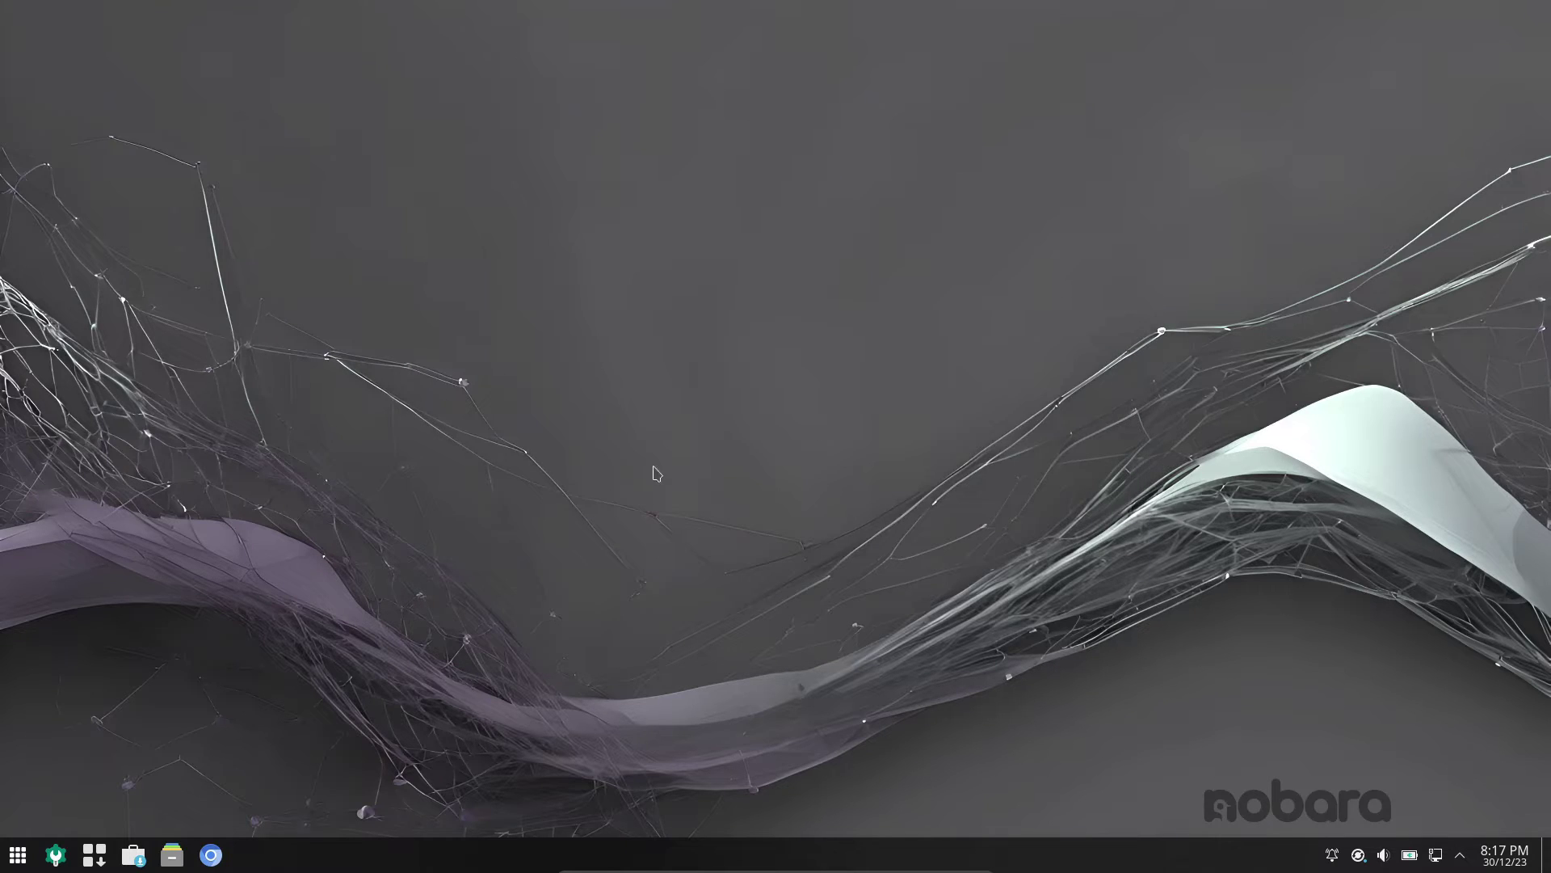
# - Launch System Settings from the application list and view the About this System page
pyautogui.click(18, 855)
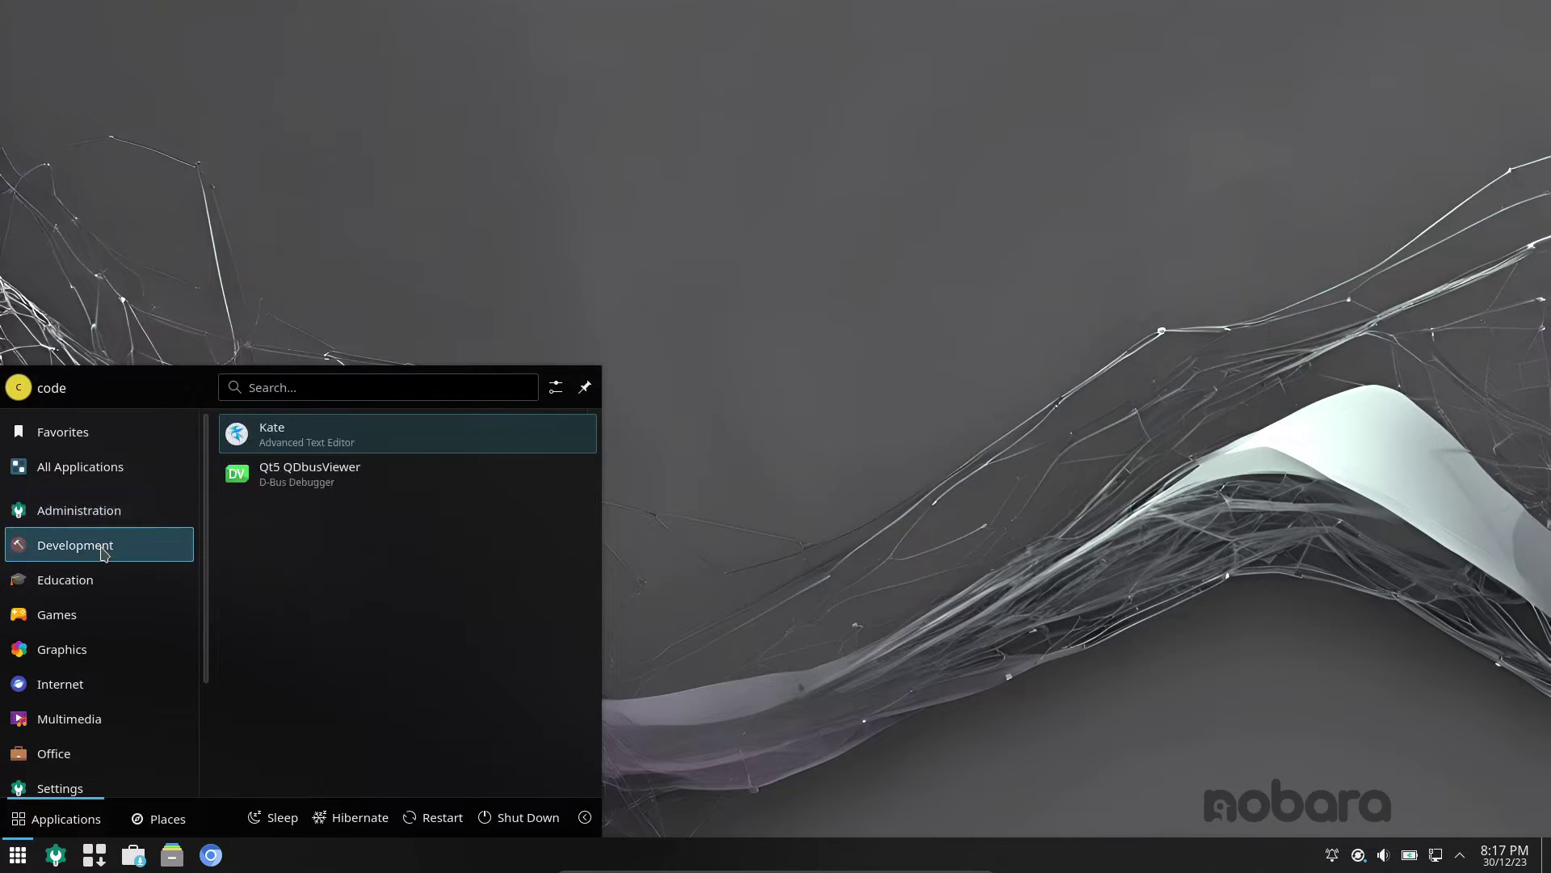
pyautogui.scroll(-3, 97, 727)
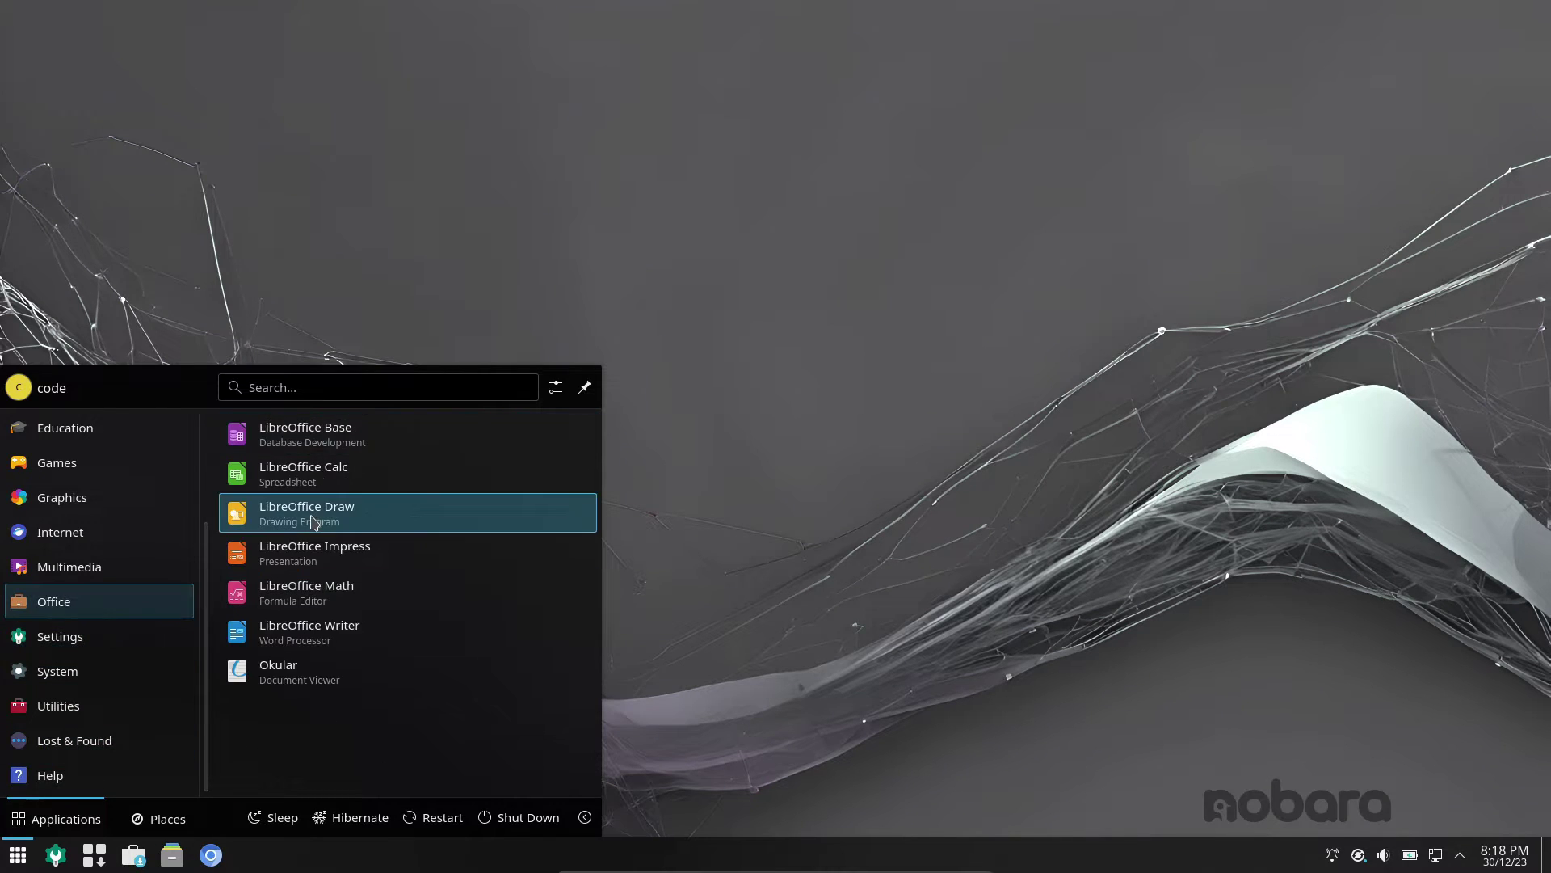
pyautogui.click(318, 526)
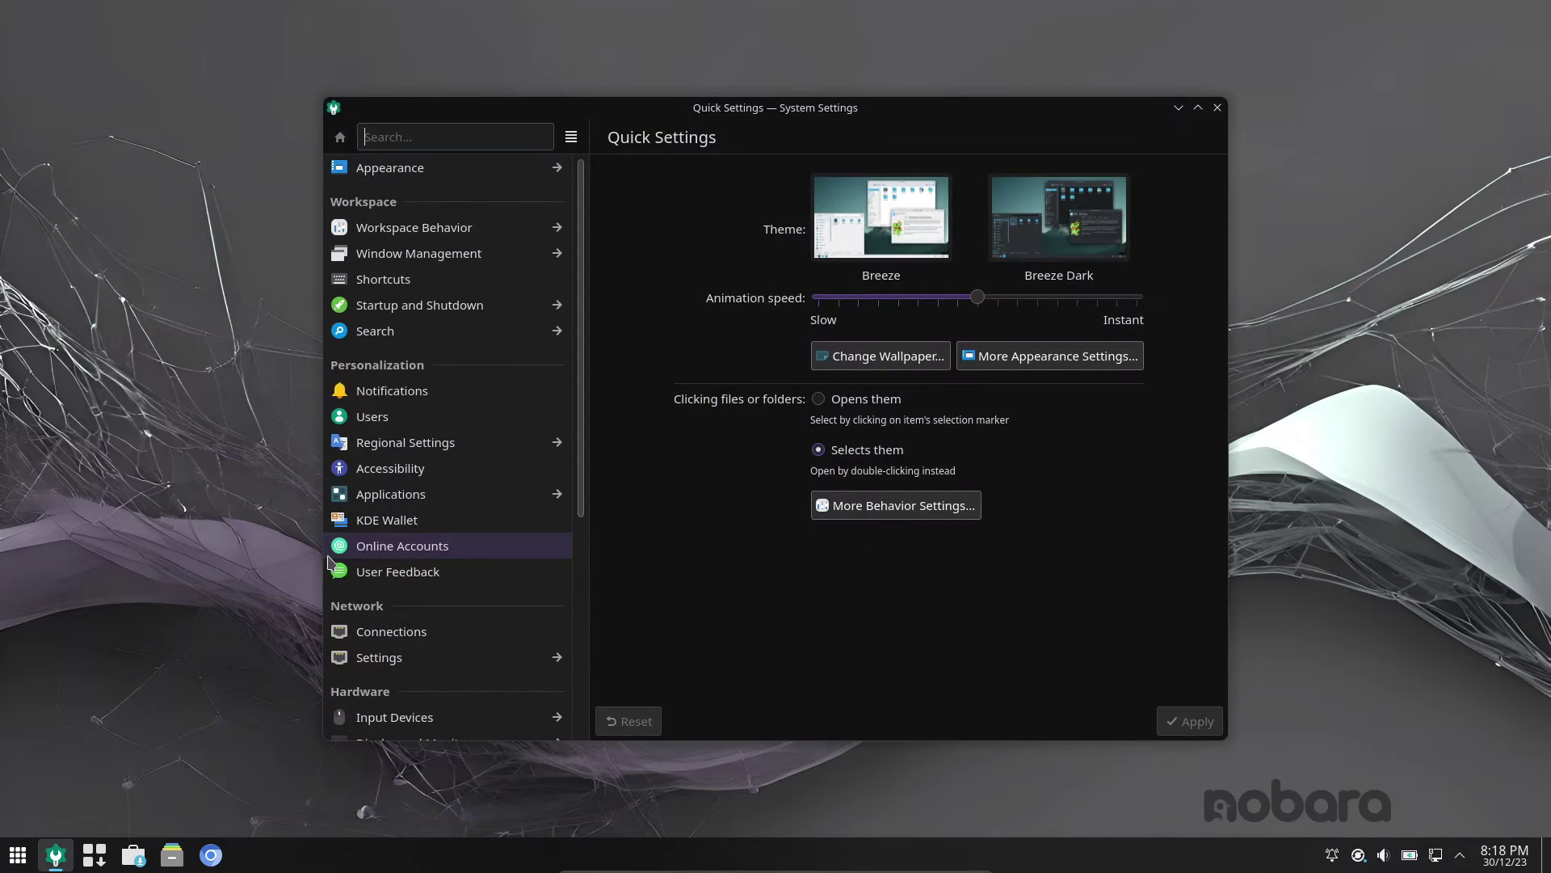
pyautogui.scroll(-5, 534, 509)
pyautogui.click(460, 687)
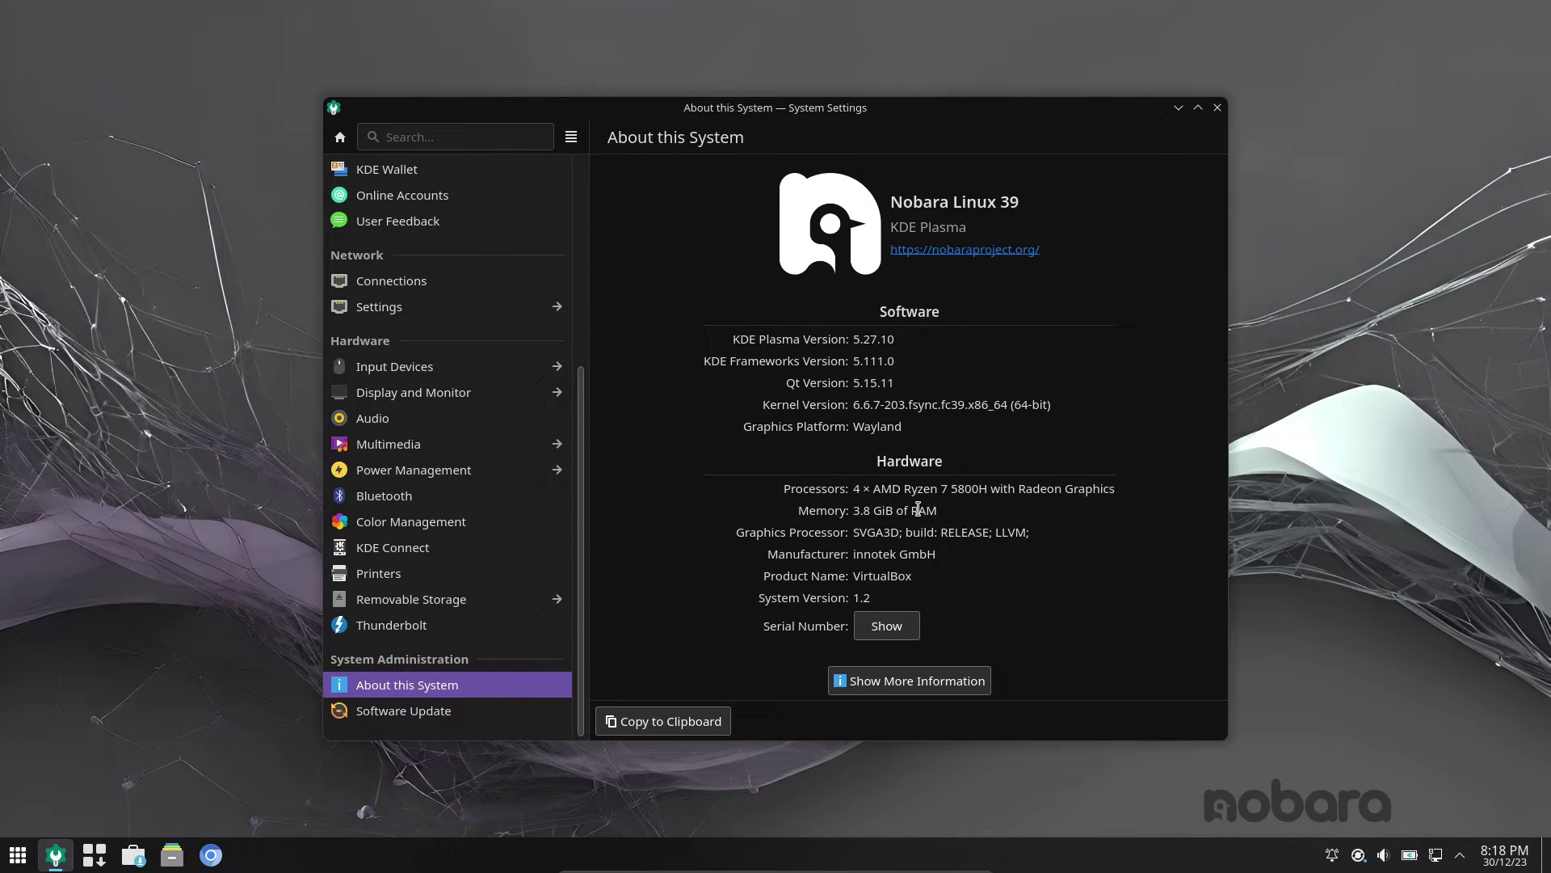
# - Visit the Appearance, Workspace Behavior, Window Management and Shortcuts settings pages in turn
pyautogui.scroll(10, 377, 557)
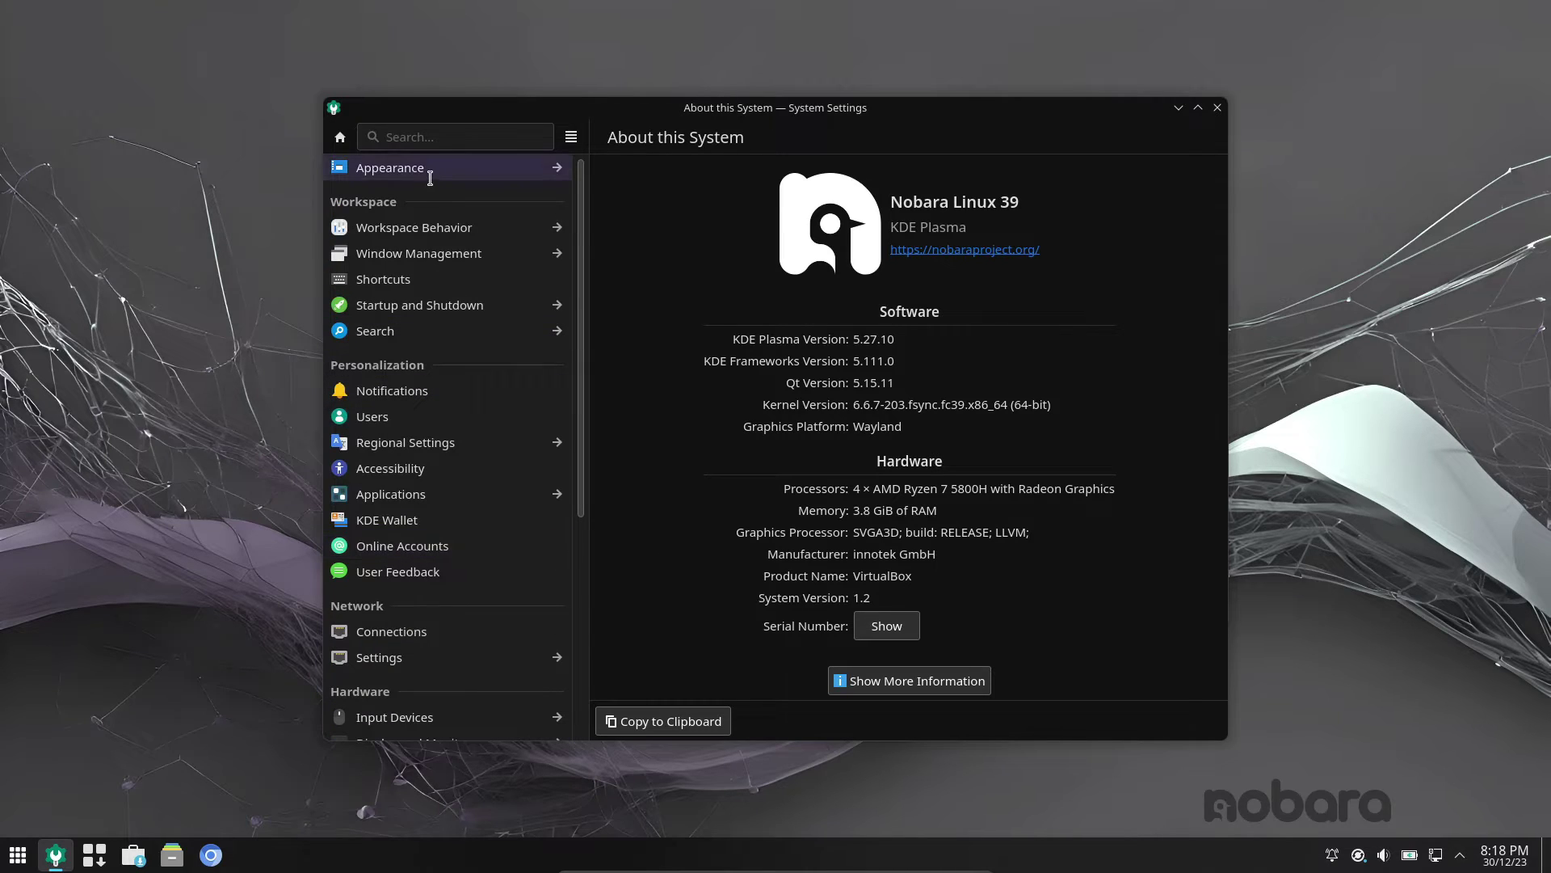
pyautogui.click(433, 164)
pyautogui.click(379, 137)
pyautogui.click(408, 227)
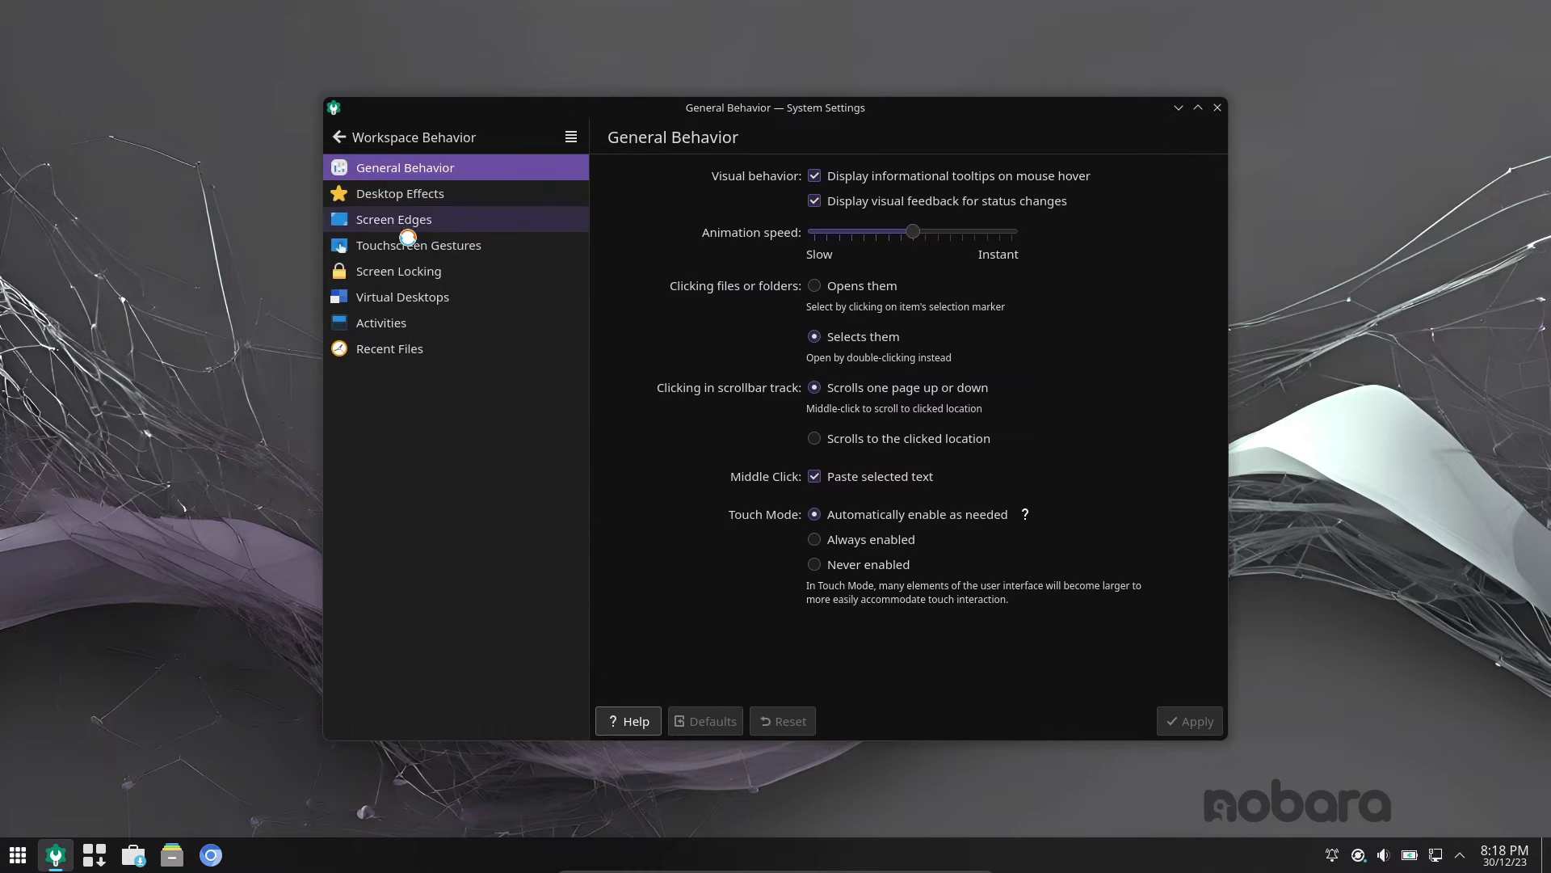
pyautogui.click(355, 137)
pyautogui.click(387, 255)
pyautogui.click(340, 137)
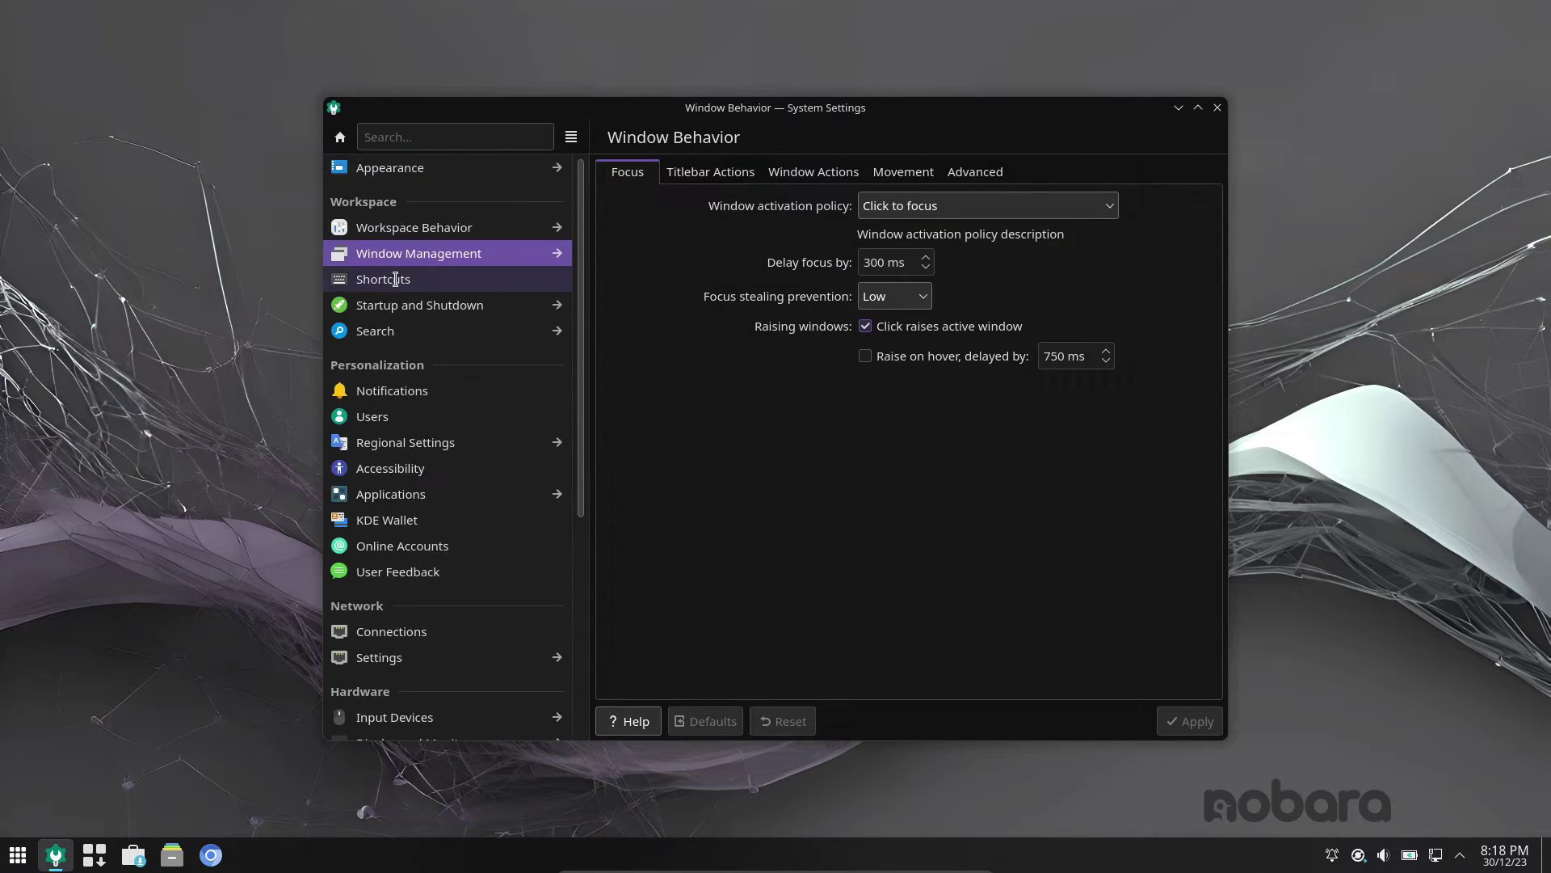
pyautogui.click(387, 279)
pyautogui.click(340, 138)
# - Scroll through the Users page, close System Settings, and show the notifications list
pyautogui.click(448, 416)
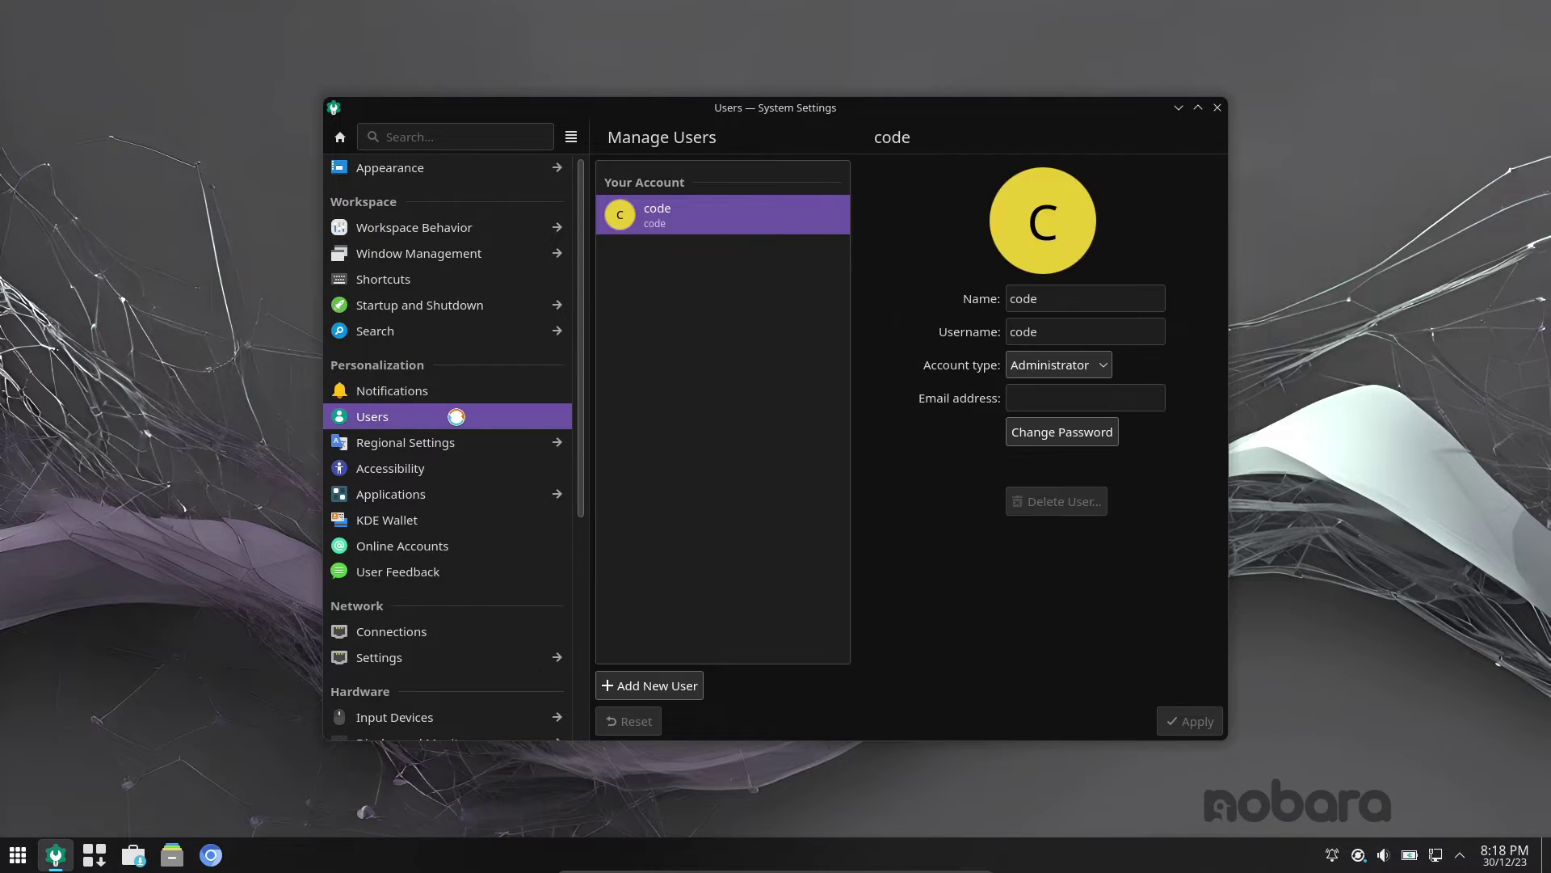
pyautogui.scroll(-2, 452, 468)
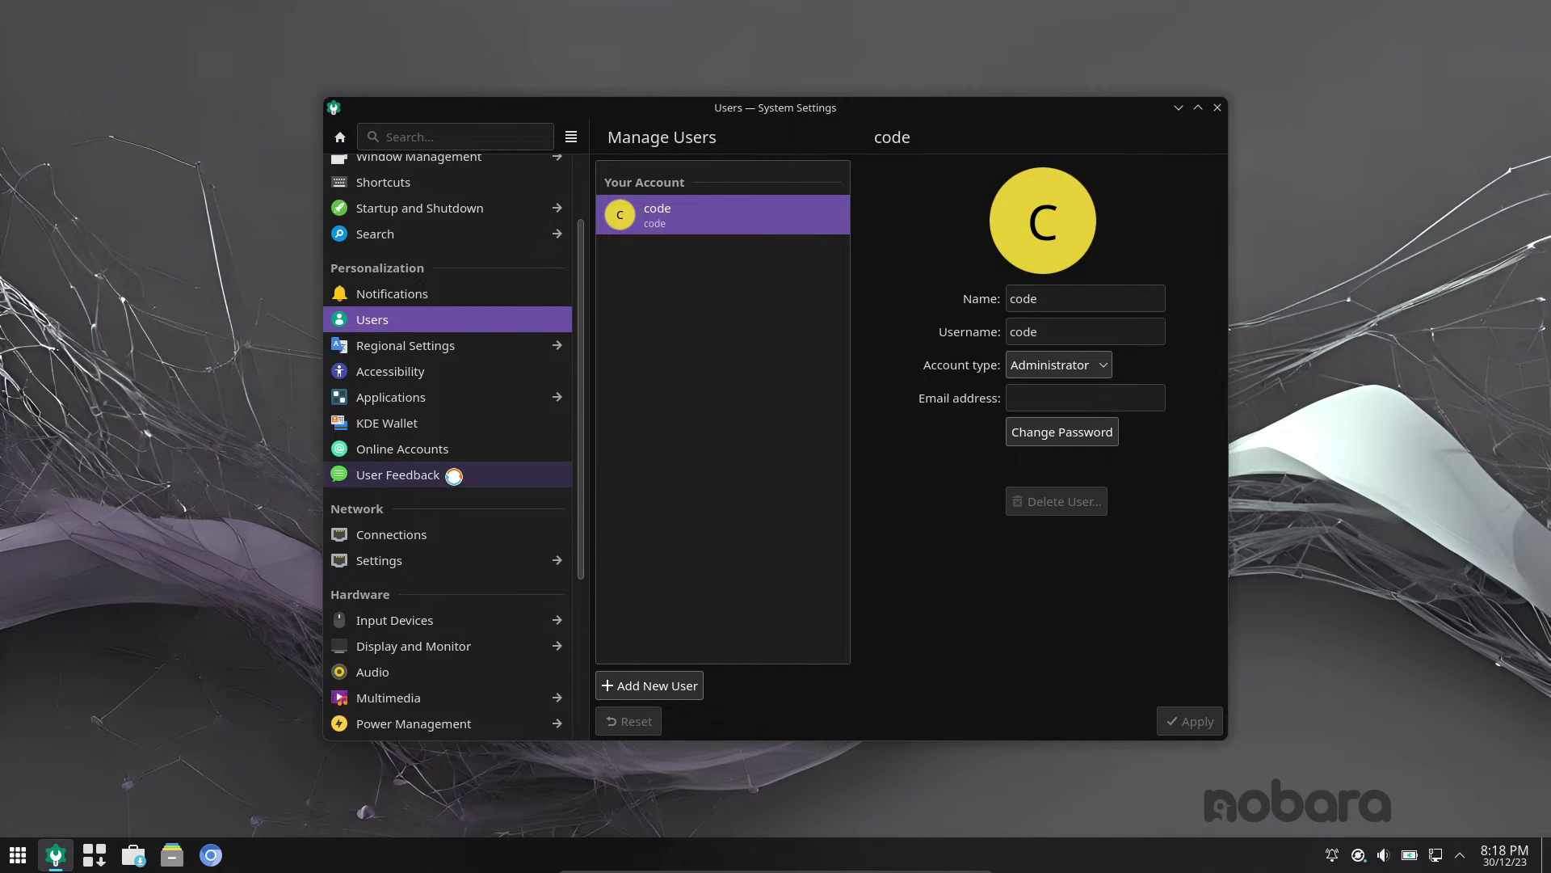
pyautogui.scroll(-3, 454, 475)
pyautogui.scroll(-2, 453, 475)
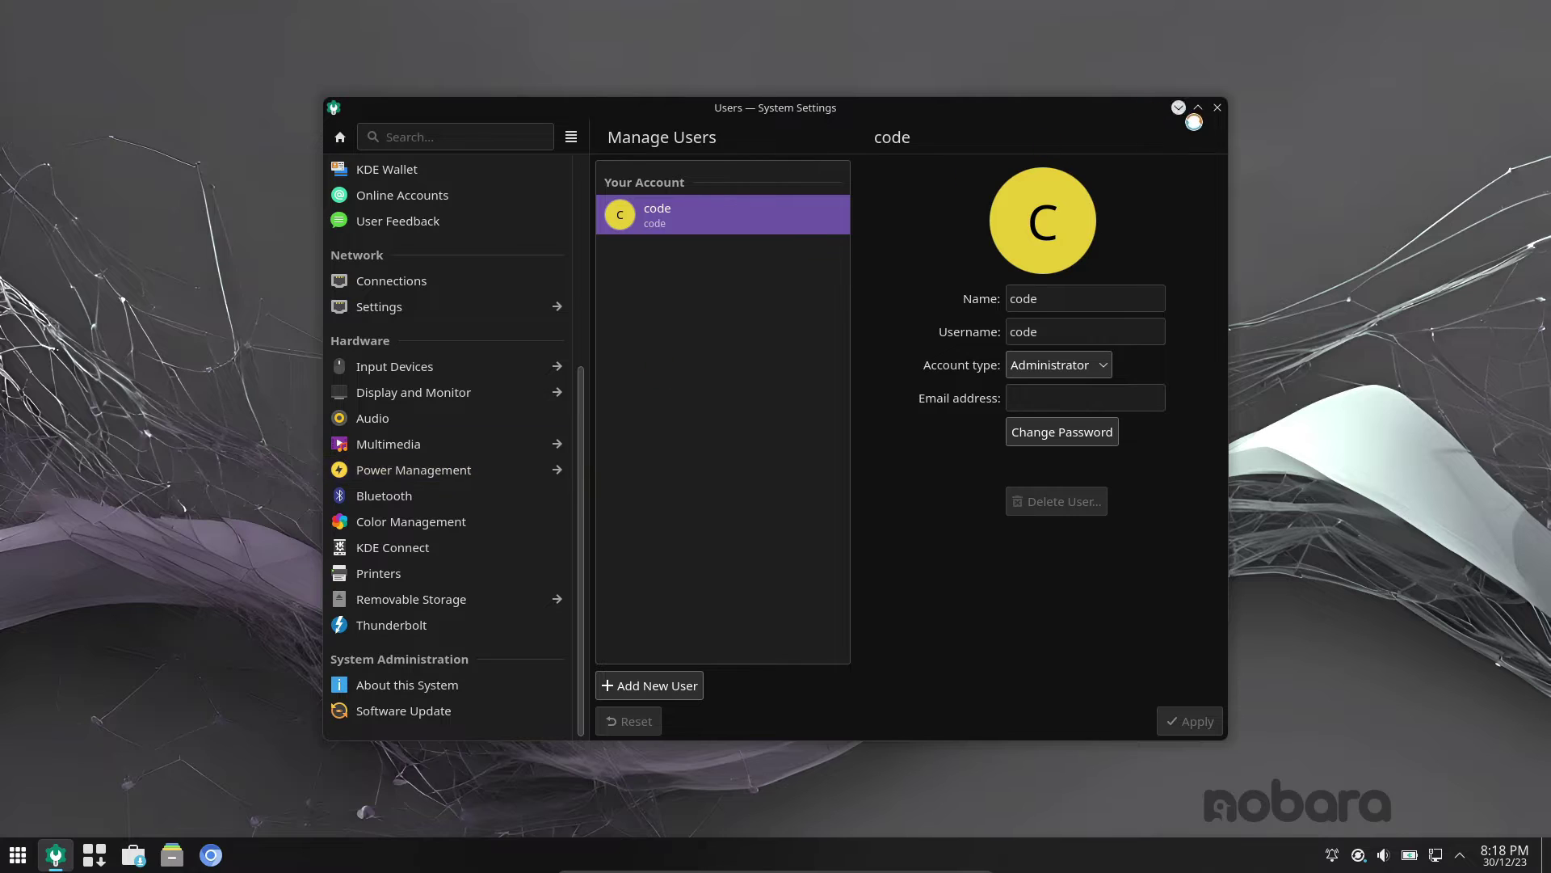
pyautogui.click(1219, 113)
pyautogui.click(1333, 853)
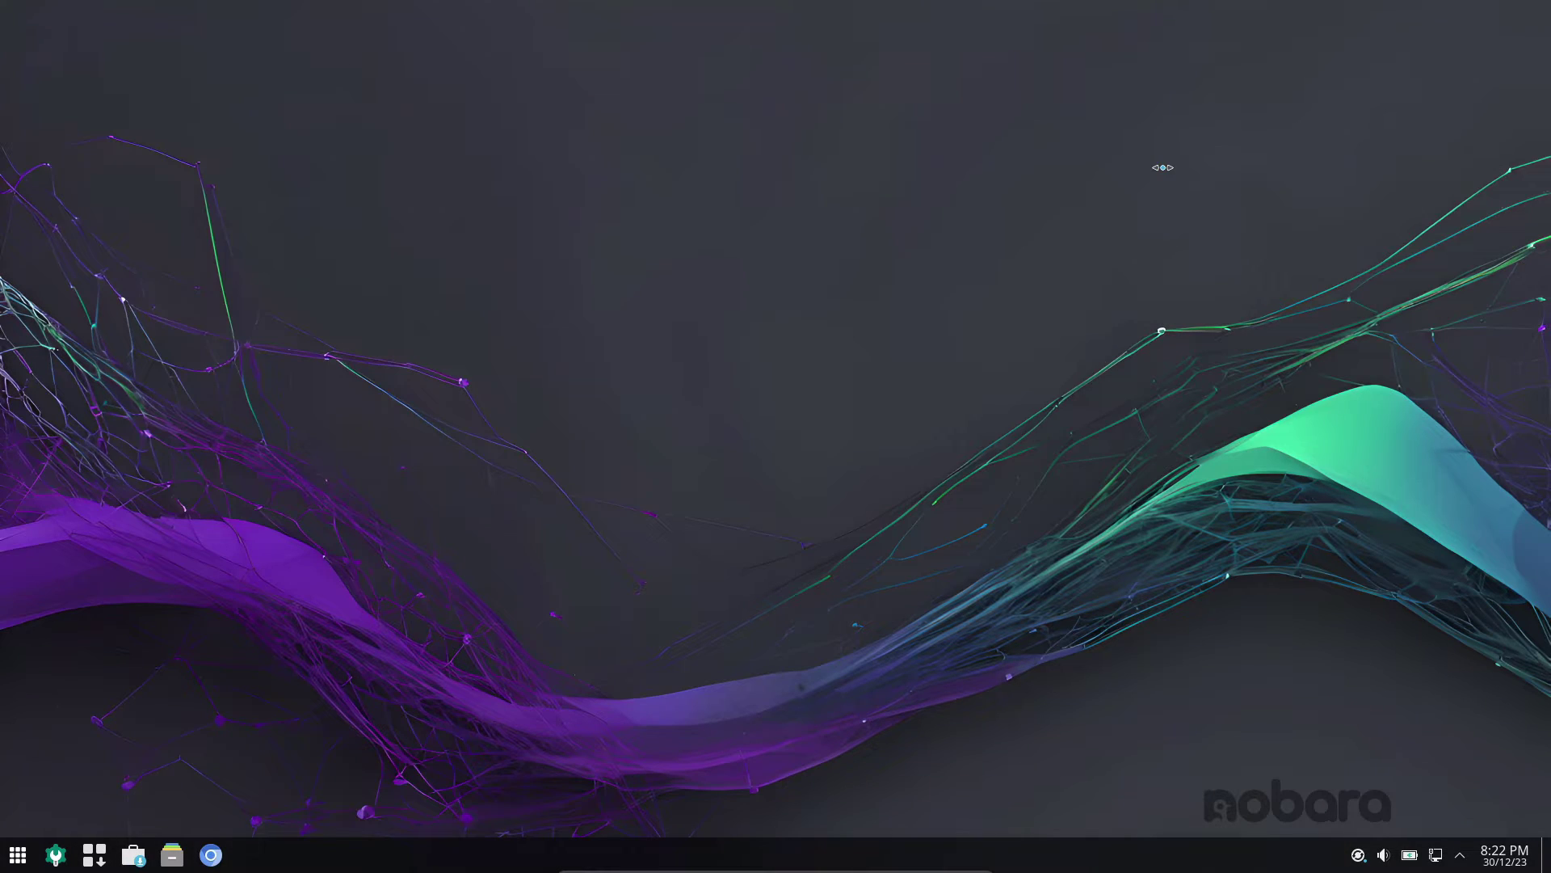
pyautogui.click(17, 855)
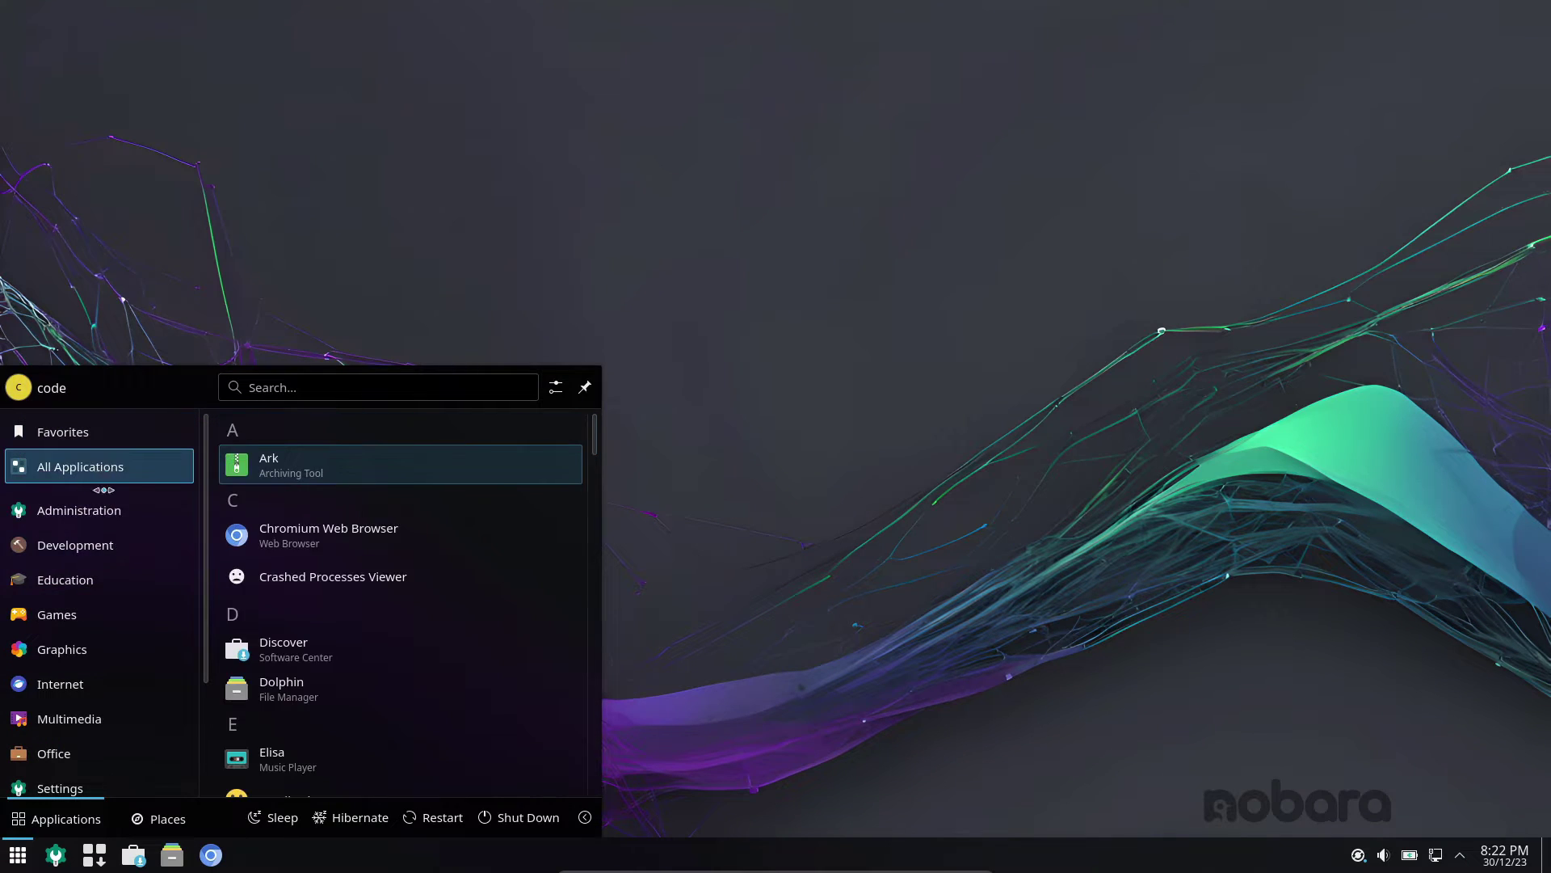
pyautogui.moveTo(110, 622)
pyautogui.click(329, 436)
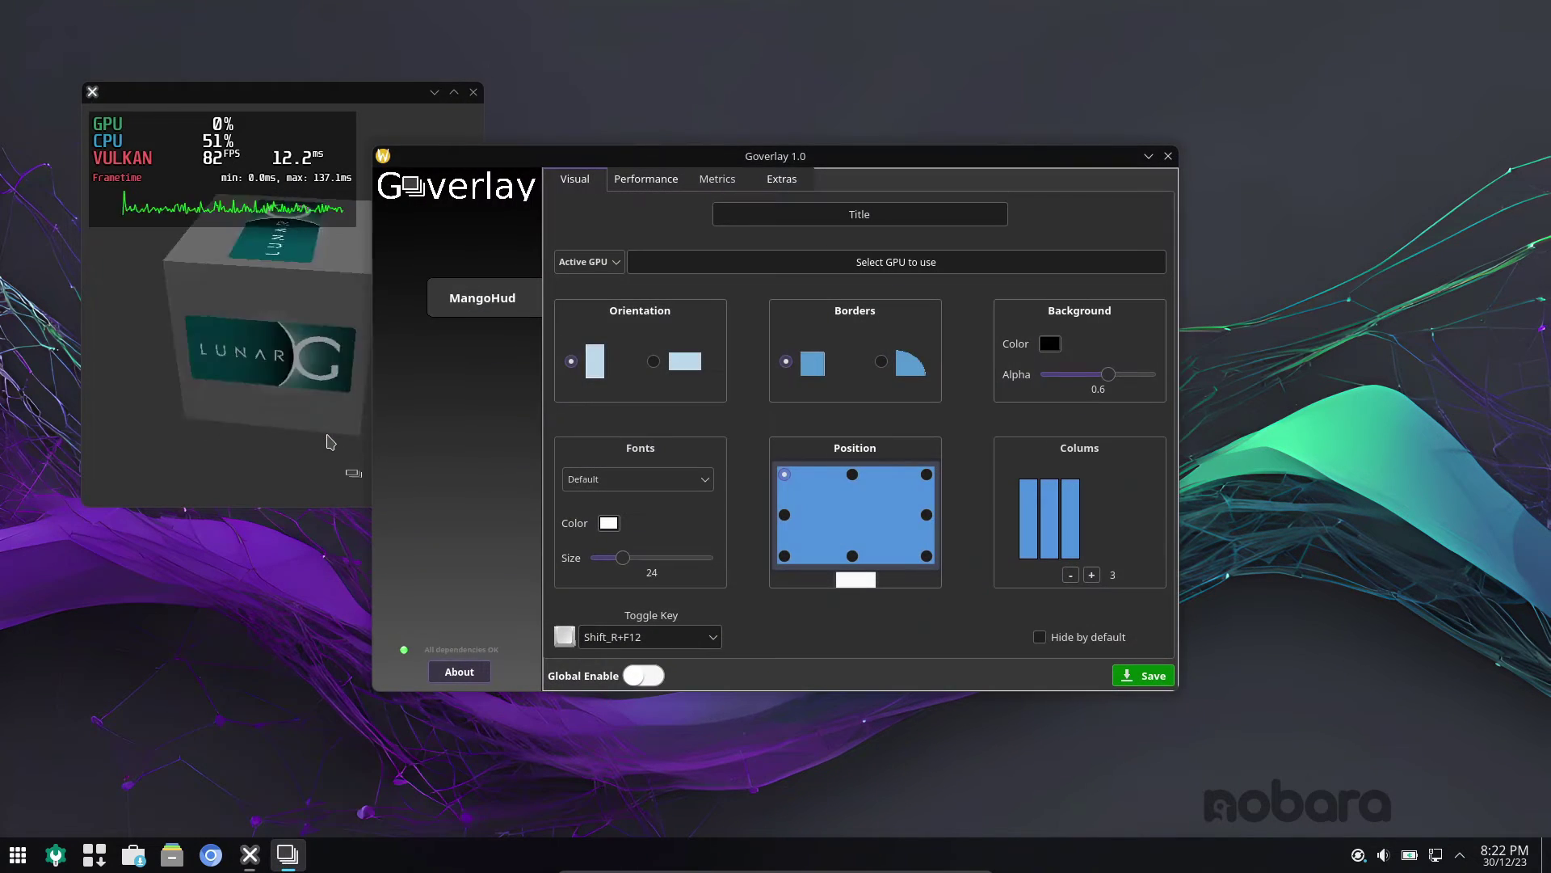
pyautogui.click(1168, 156)
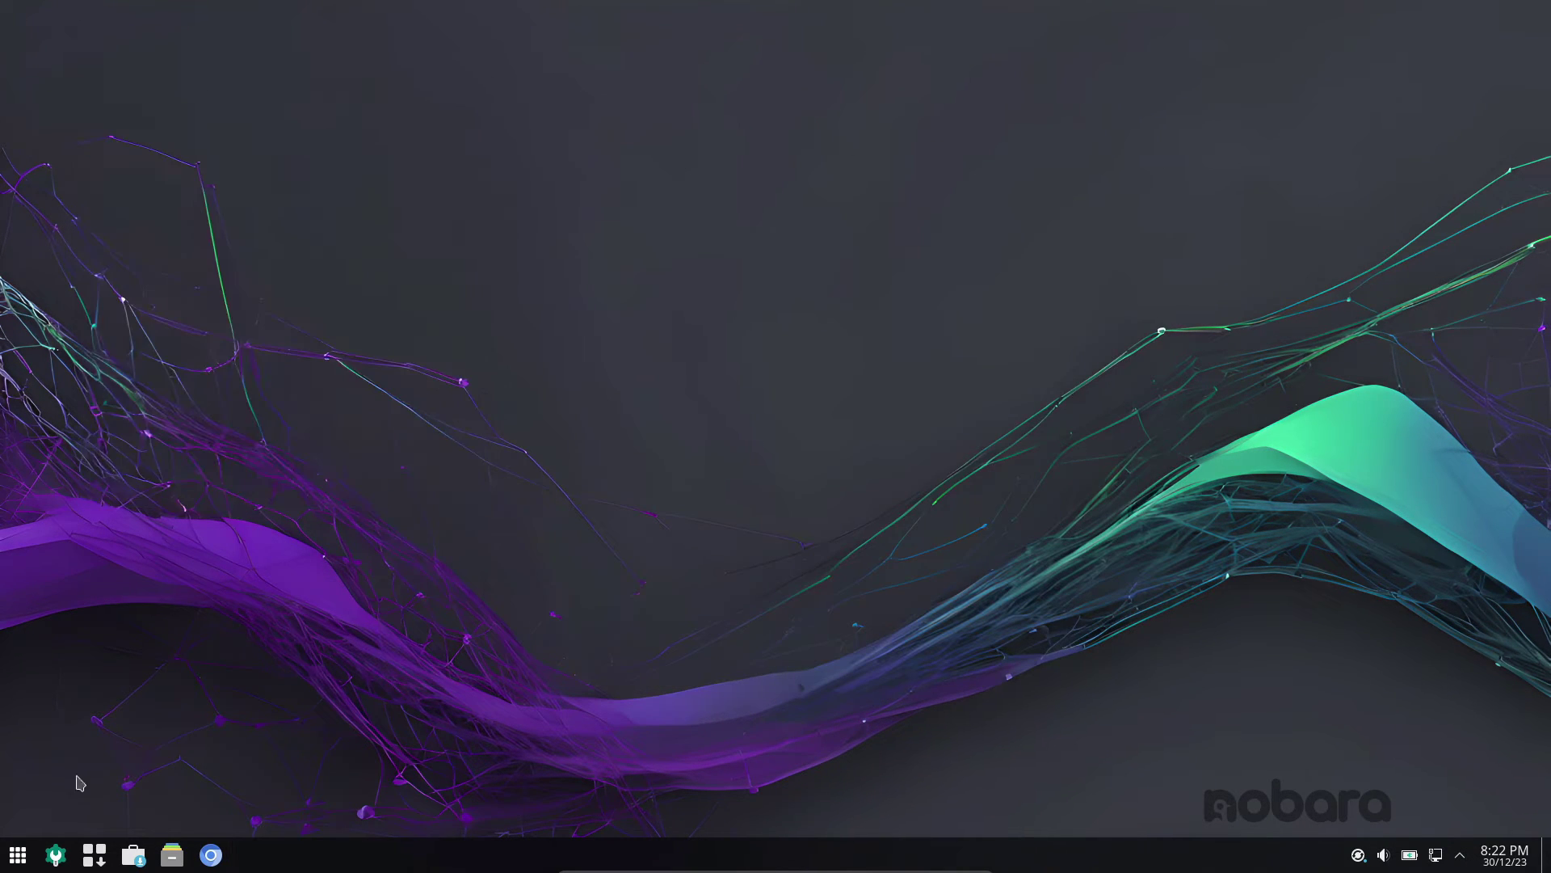
pyautogui.click(17, 855)
# - Start Steam via Host Remote Play, close its sign-in window once ready, and reopen the launcher
pyautogui.moveTo(113, 629)
pyautogui.click(360, 480)
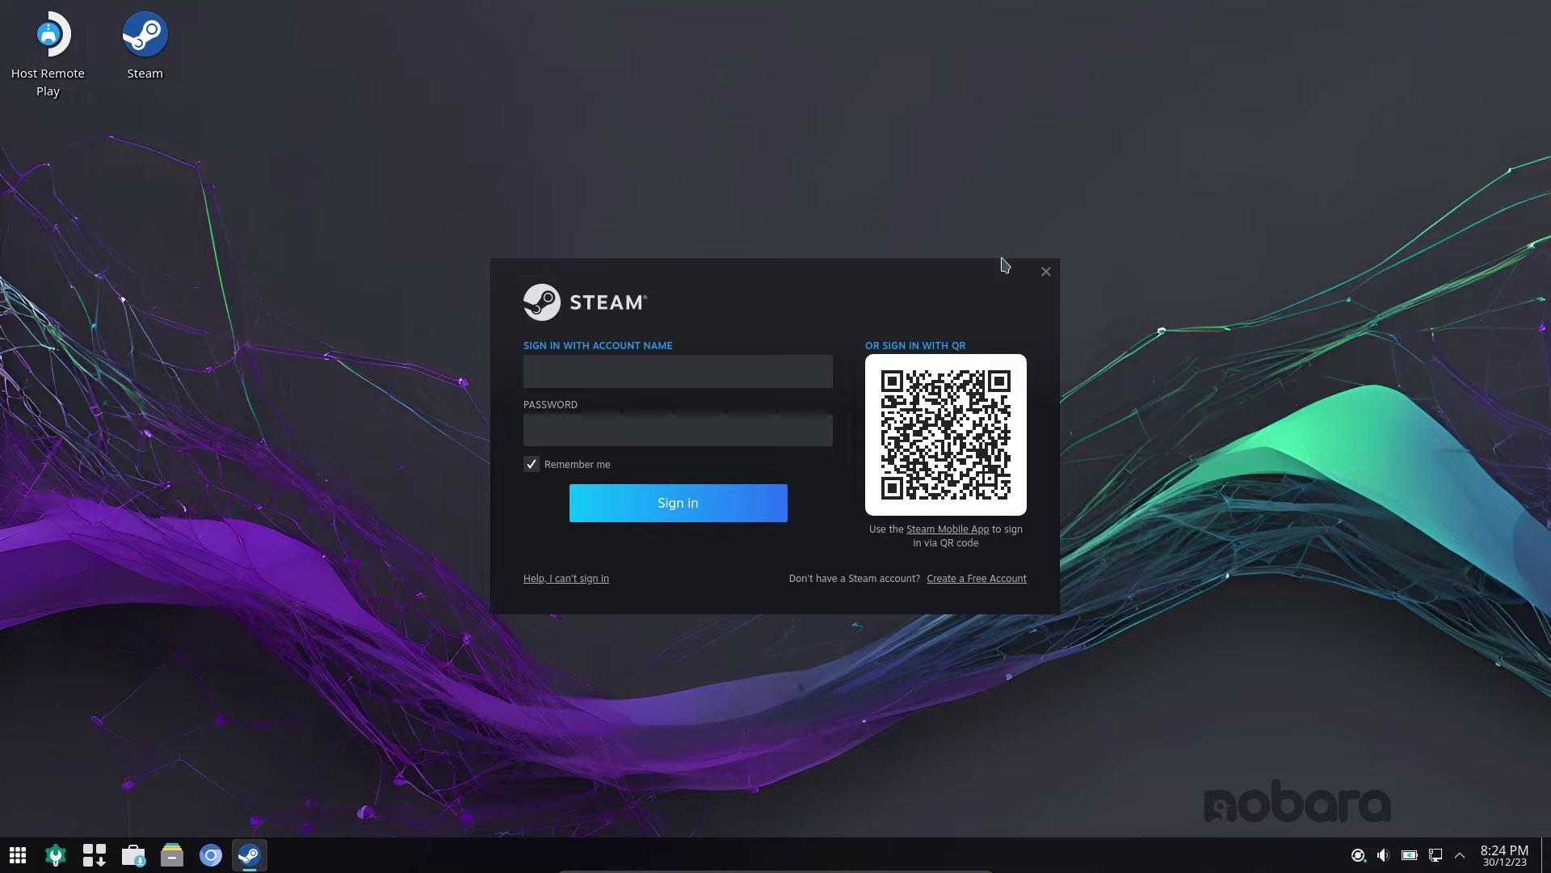
pyautogui.click(1046, 271)
pyautogui.click(18, 854)
# - Launch Lutris, check its empty Favorites, Lutris, GOG, Epic Games Store and Flatpak views, then close it
pyautogui.moveTo(80, 661)
pyautogui.moveTo(80, 626)
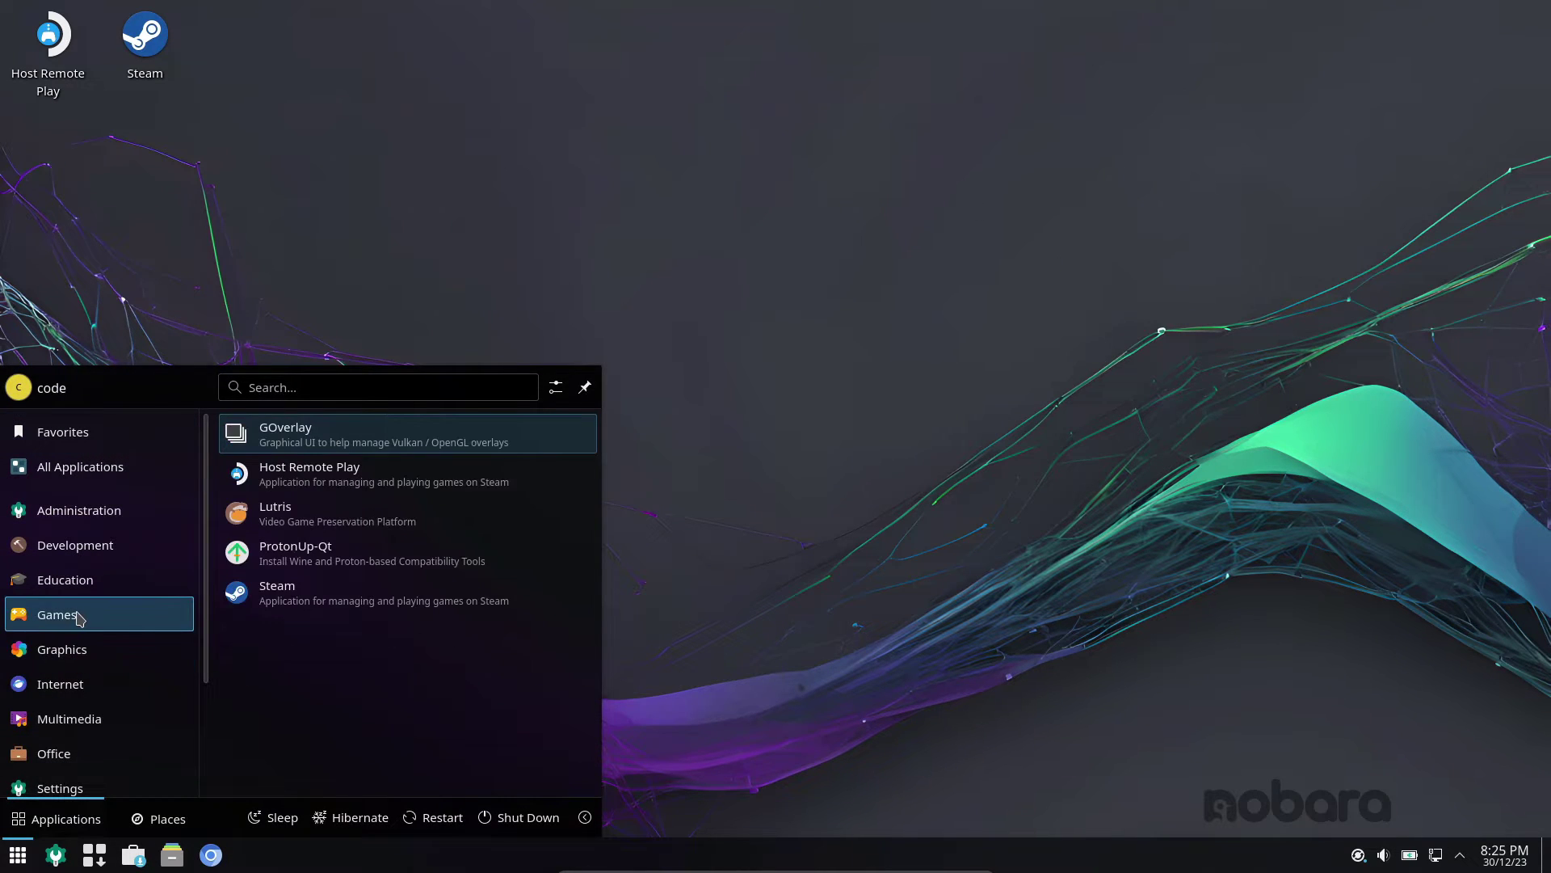
pyautogui.click(283, 514)
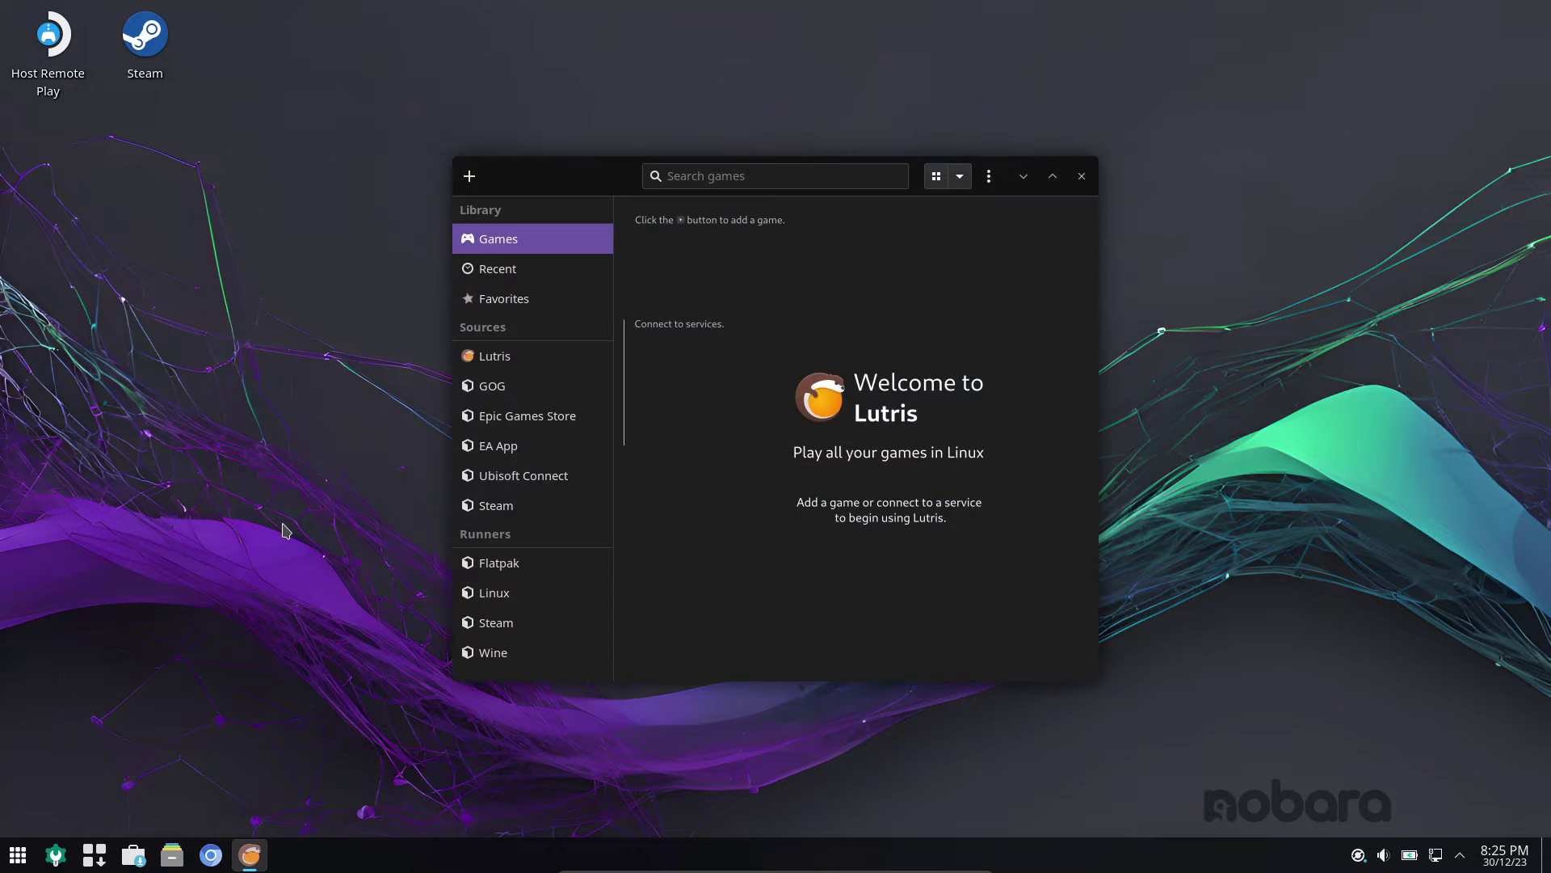
pyautogui.click(503, 298)
pyautogui.click(495, 355)
pyautogui.click(526, 386)
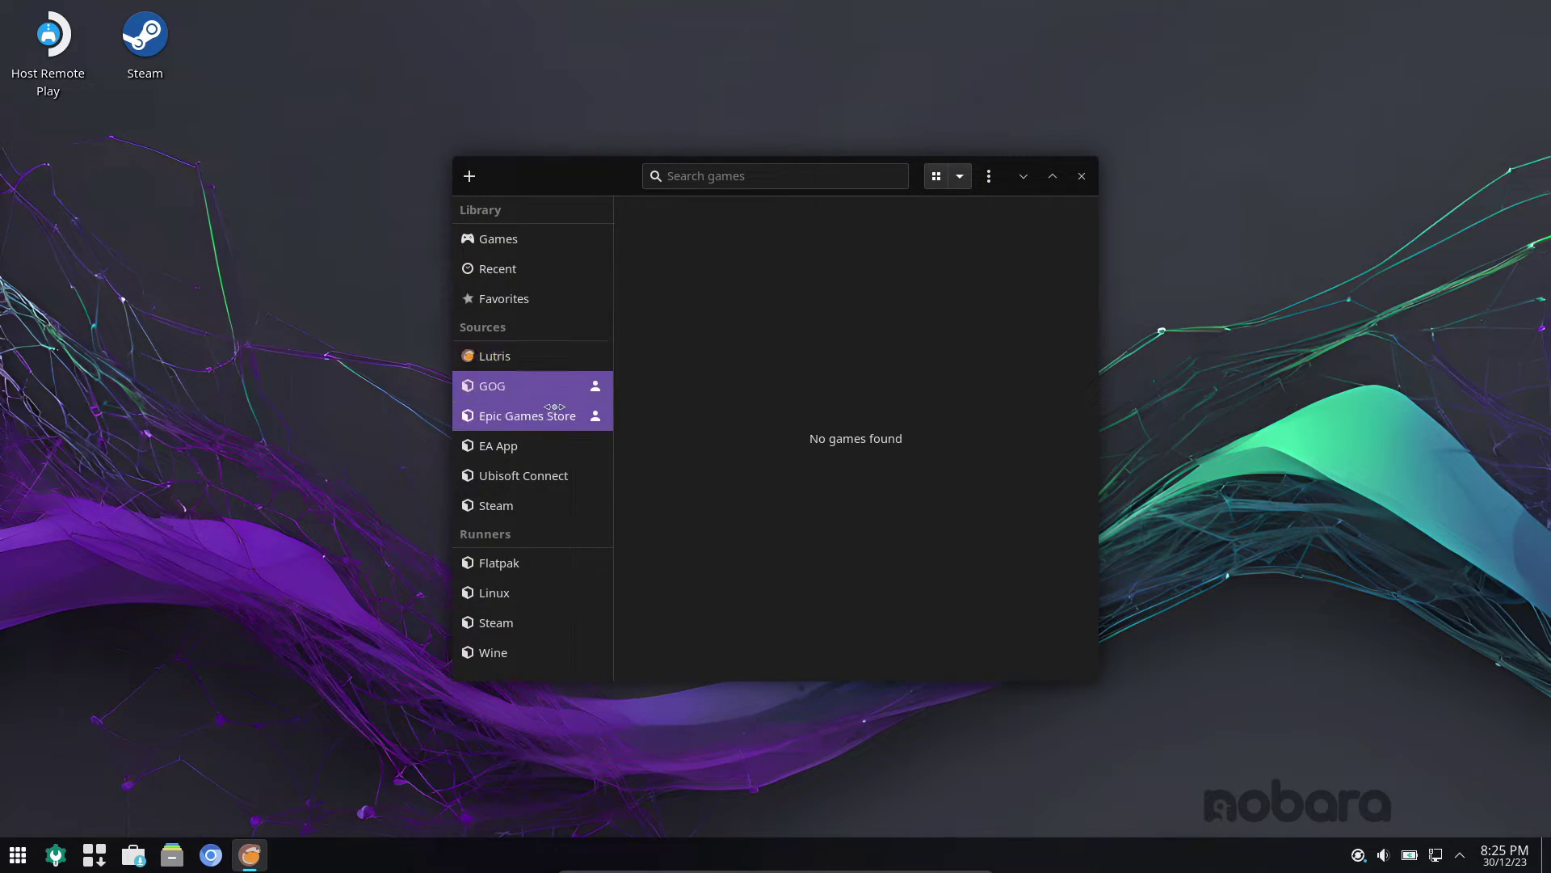
pyautogui.click(527, 593)
pyautogui.click(536, 568)
pyautogui.click(1081, 175)
pyautogui.click(18, 854)
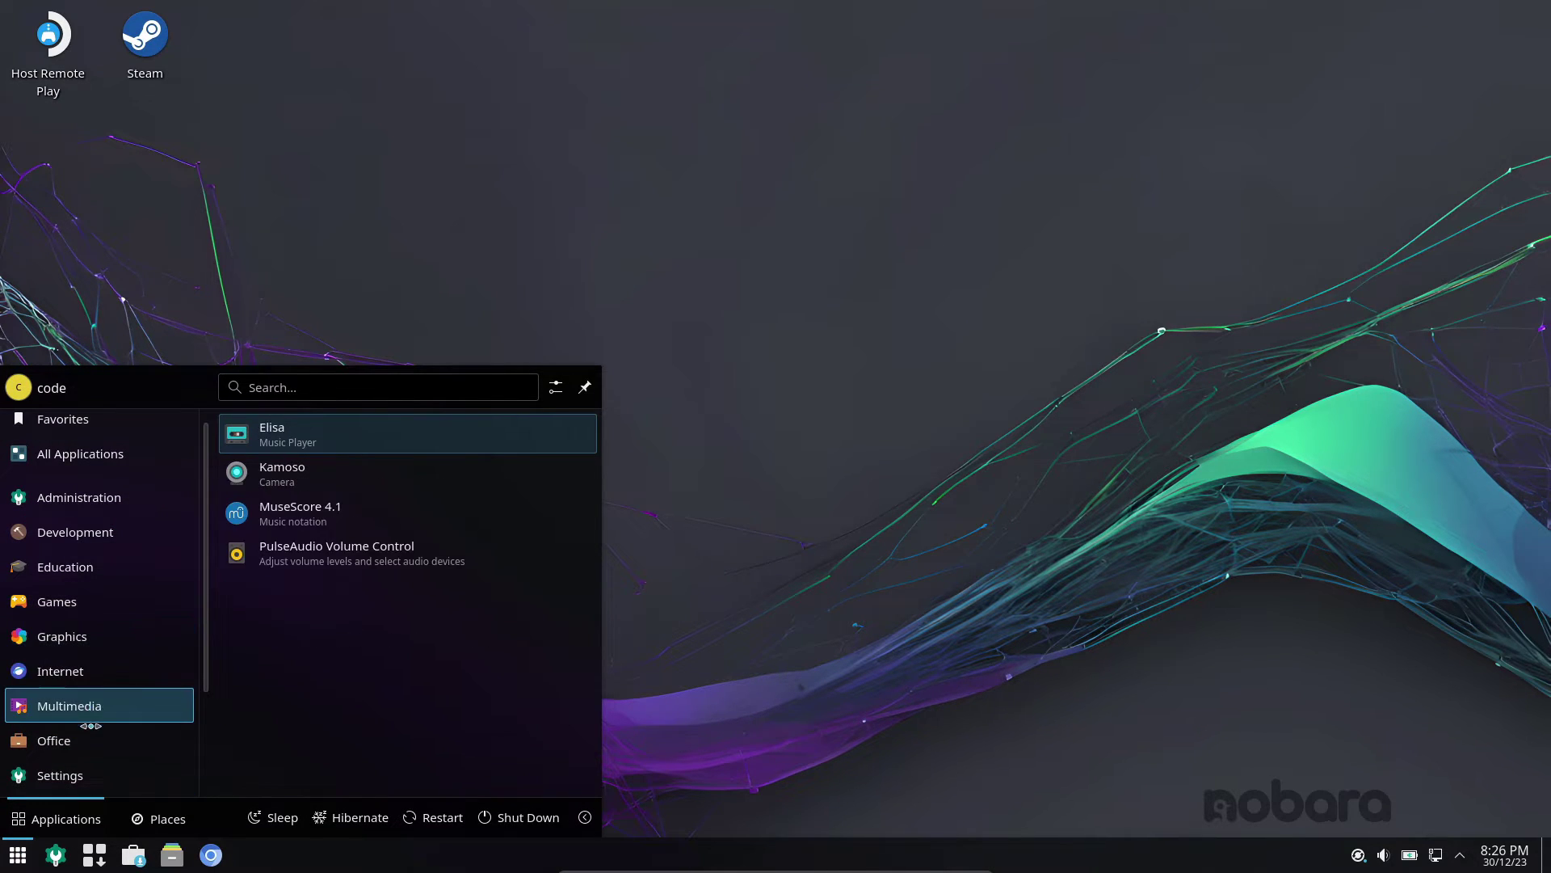
# - Reopen the application launcher and start a LibreOffice program from the Office category
pyautogui.click(512, 214)
pyautogui.click(18, 854)
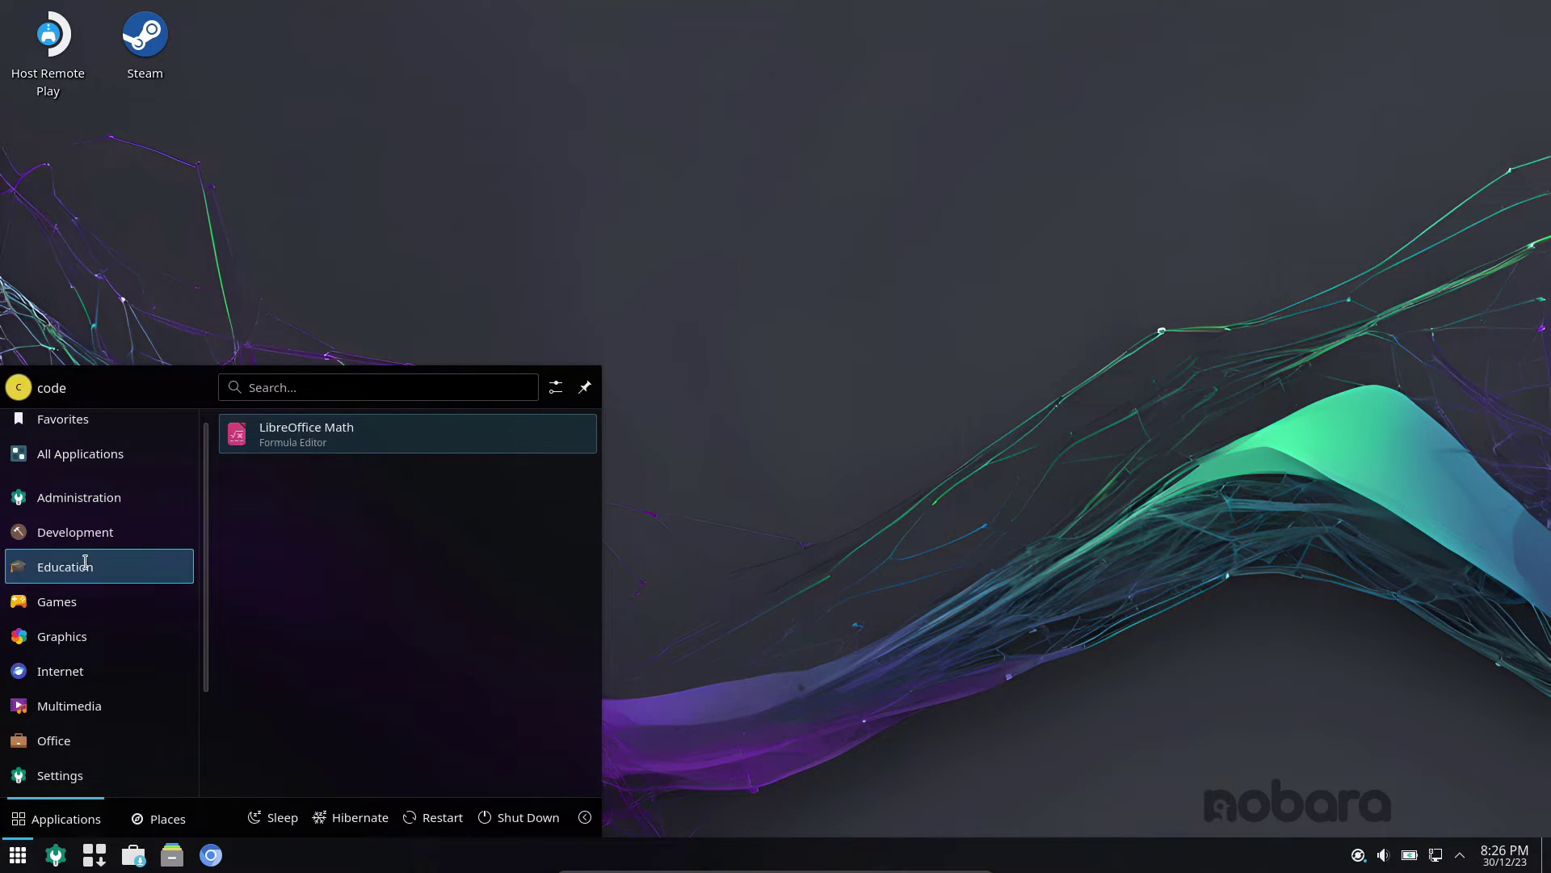
pyautogui.moveTo(80, 703)
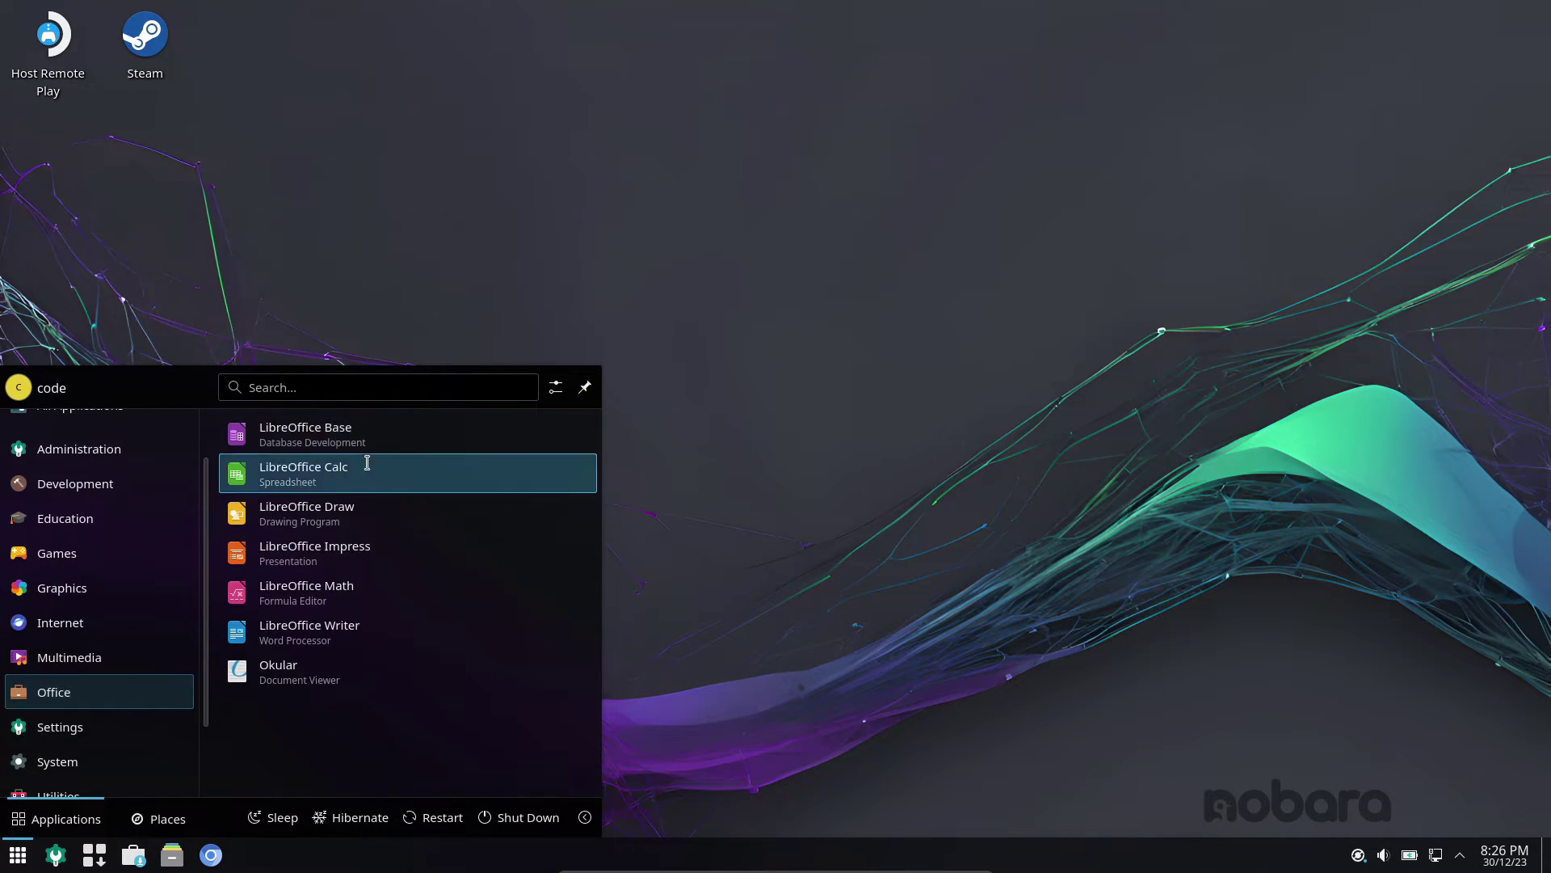
pyautogui.click(330, 631)
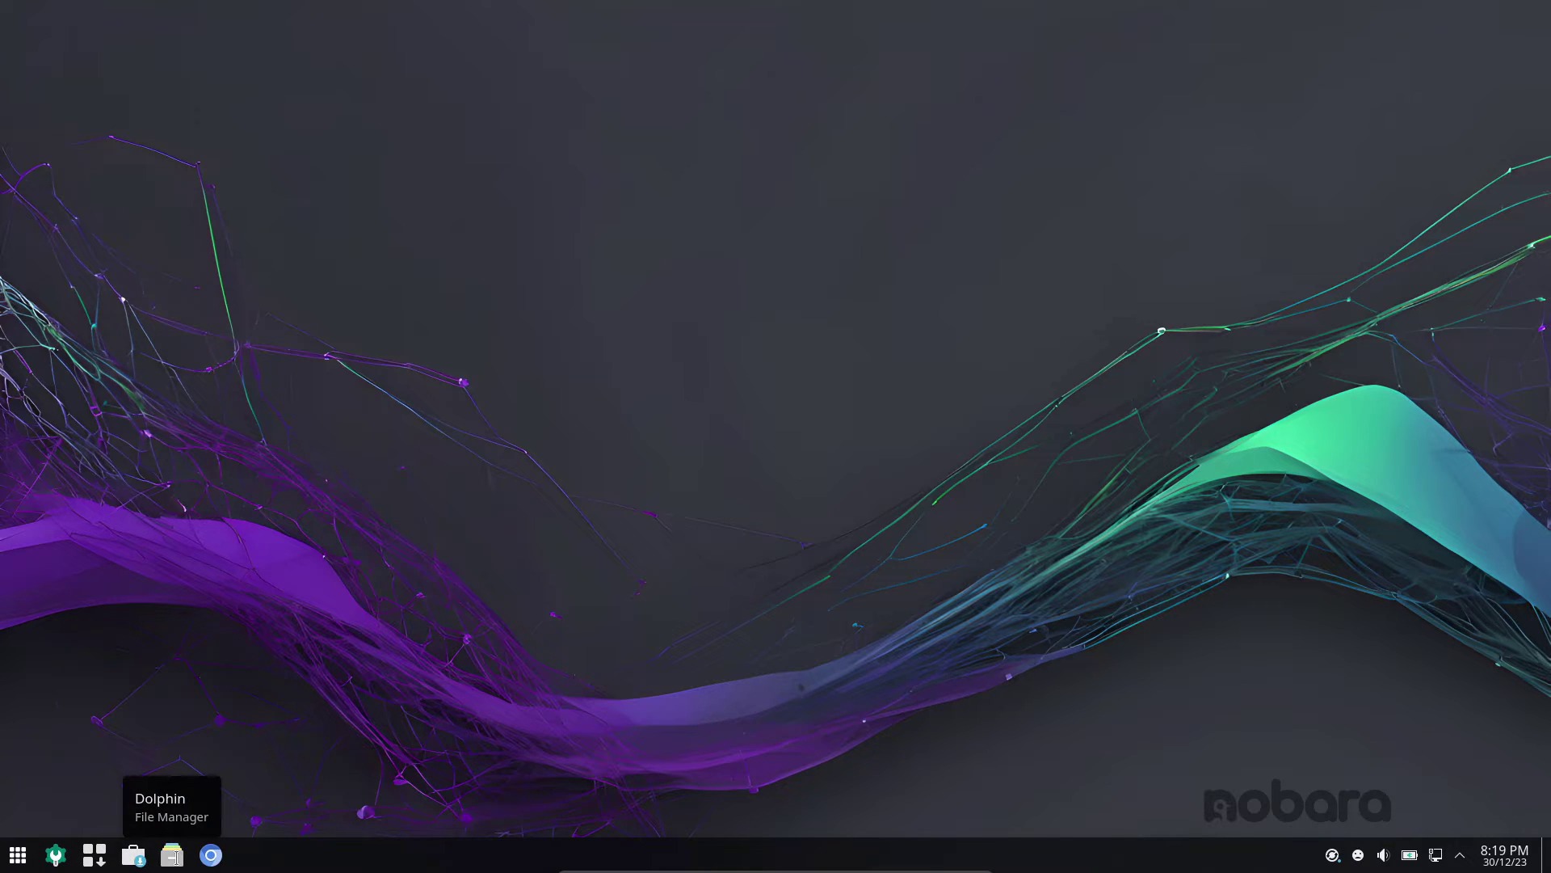
# - Open Dolphin and view its About information showing version 23.08.4
pyautogui.click(18, 855)
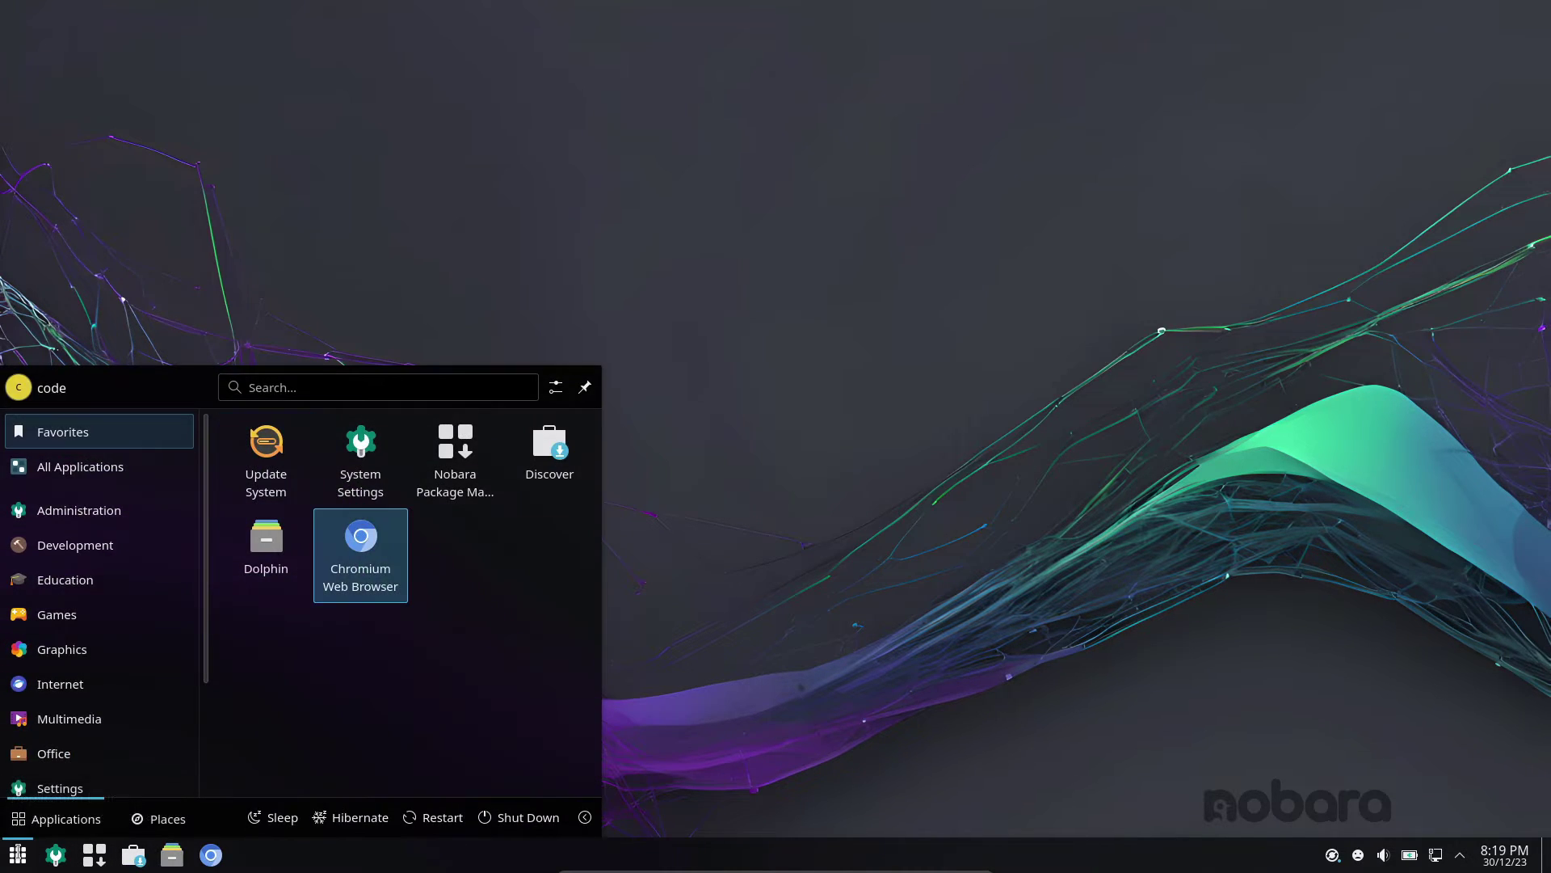
pyautogui.click(295, 555)
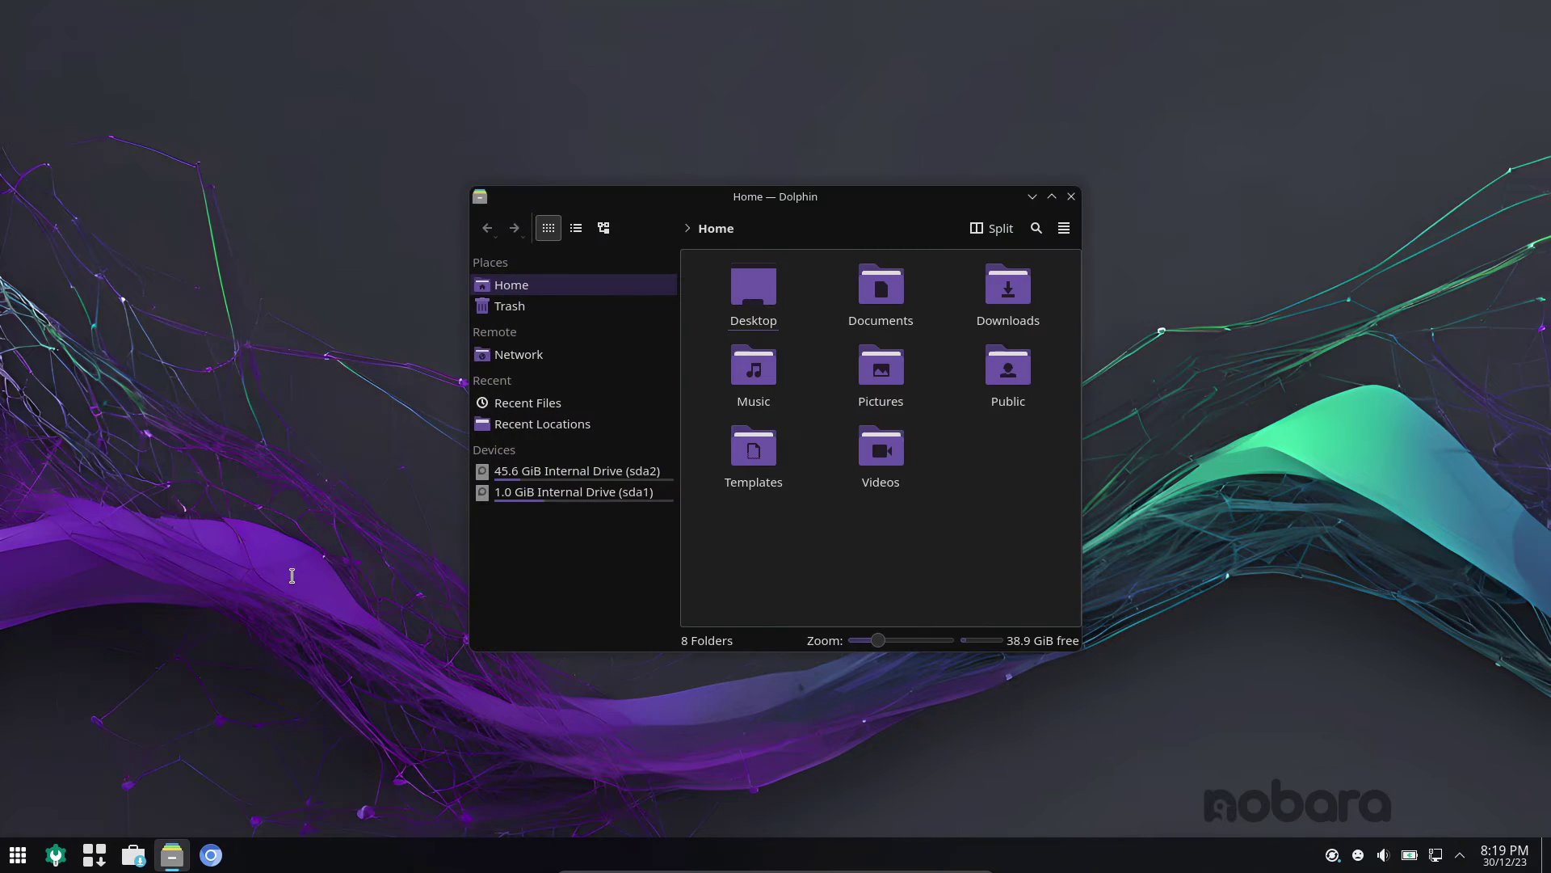
pyautogui.click(1064, 228)
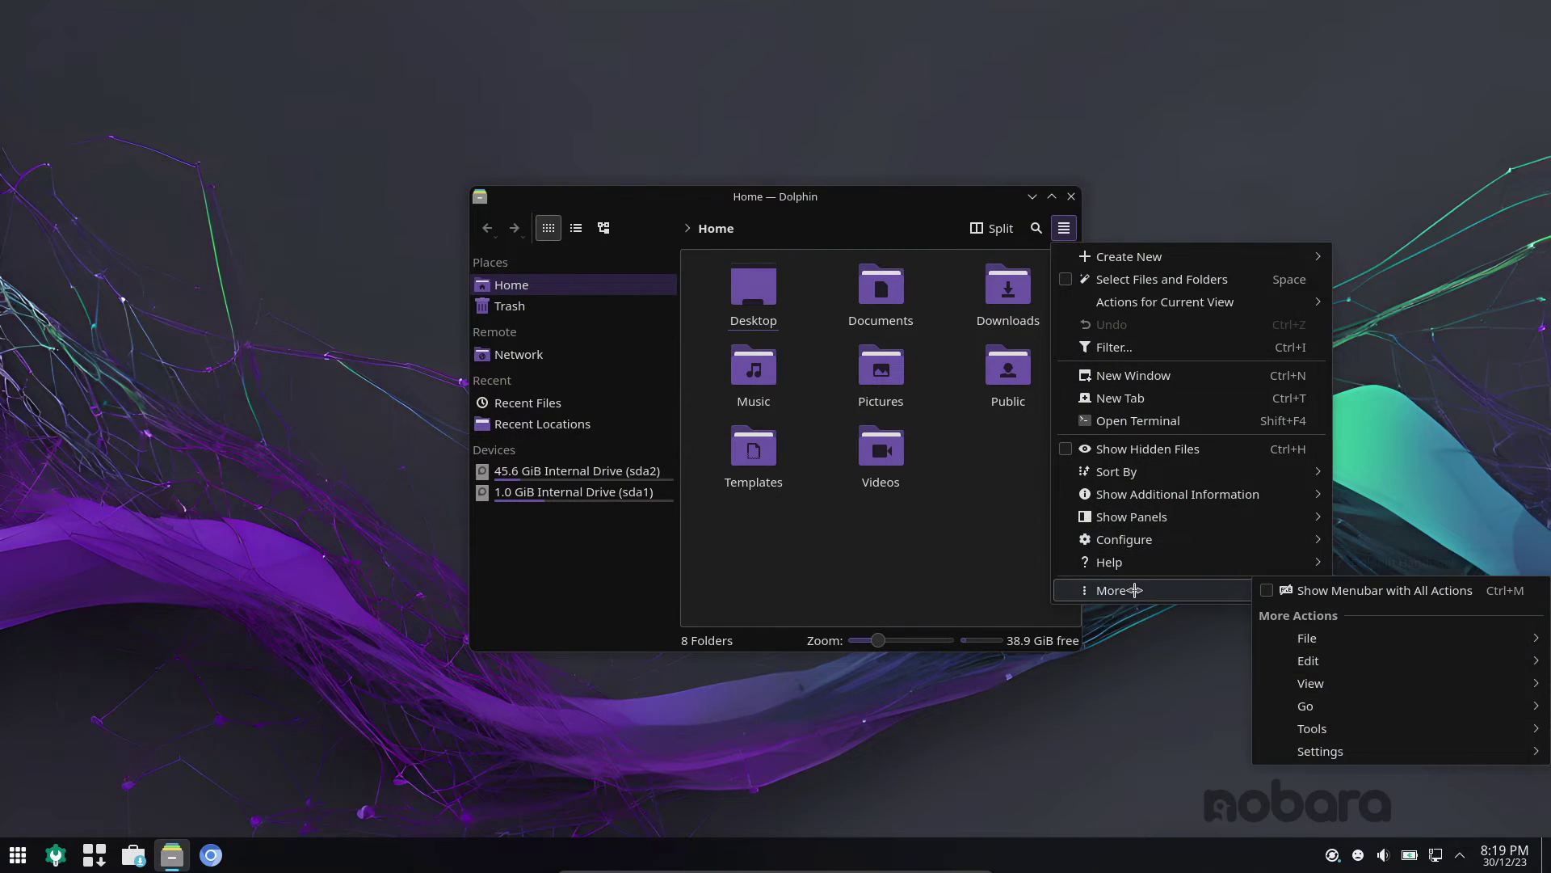
pyautogui.moveTo(1137, 561)
pyautogui.click(1406, 692)
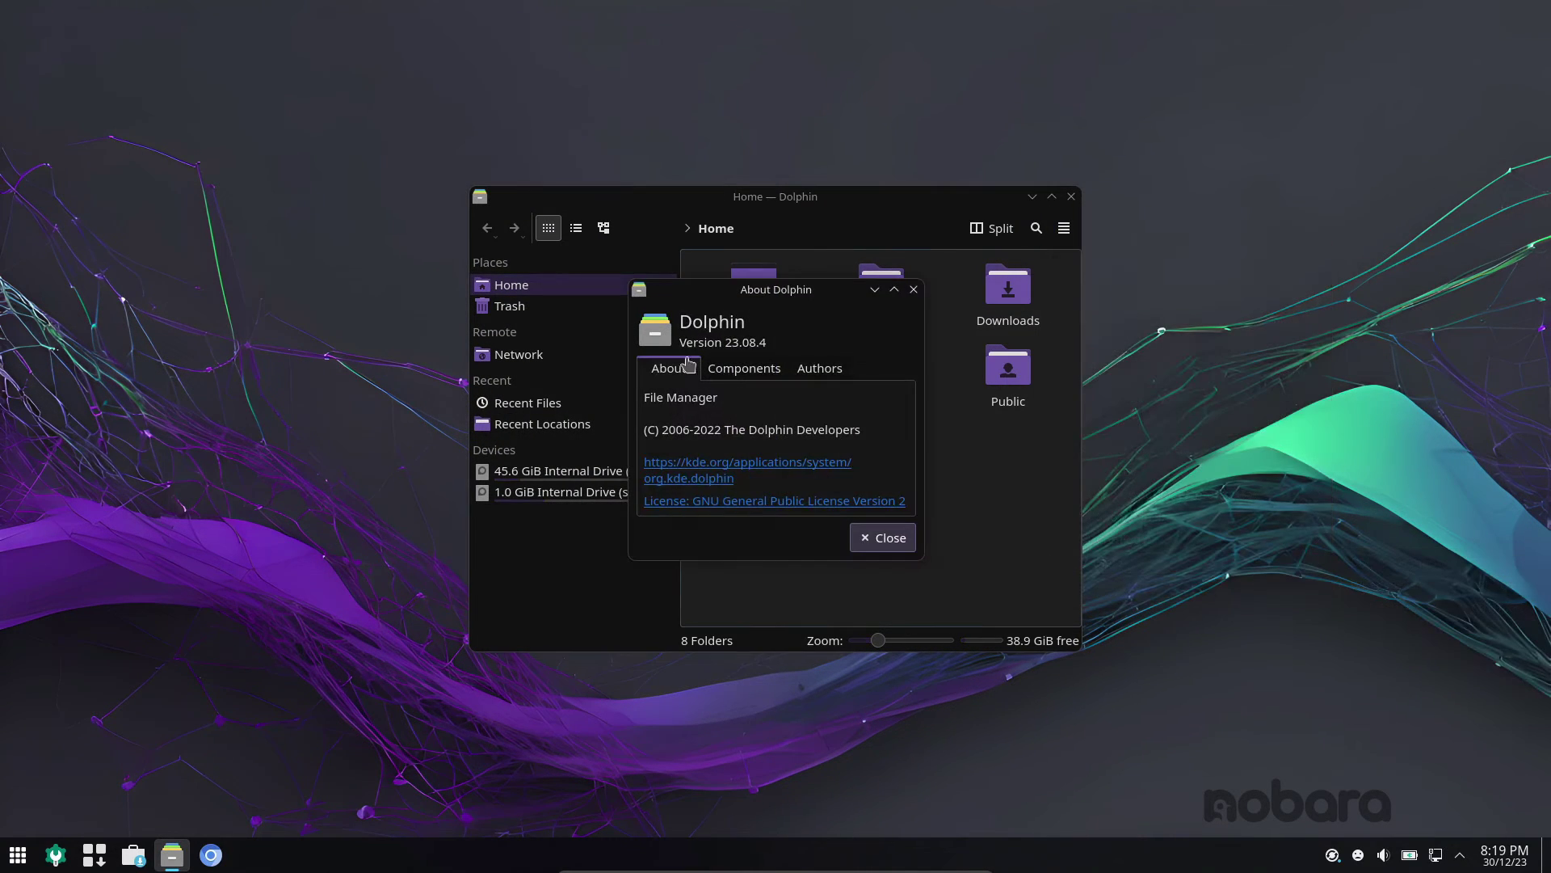
pyautogui.click(883, 541)
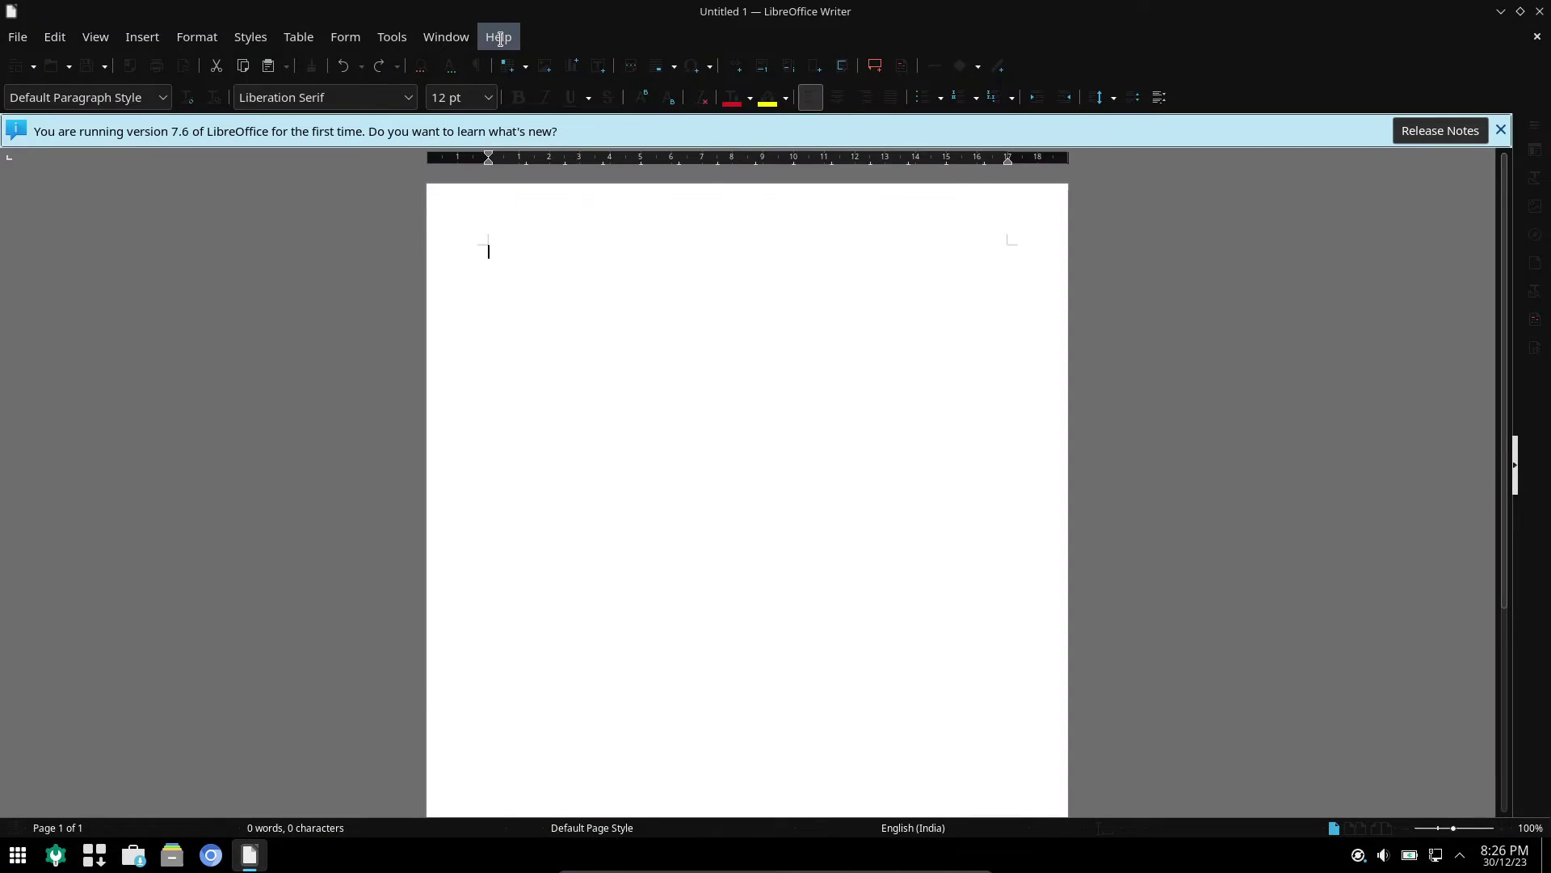
# - View LibreOffice's About information from Writer's Help menu, then close Writer
pyautogui.click(498, 36)
pyautogui.click(585, 338)
pyautogui.click(1024, 580)
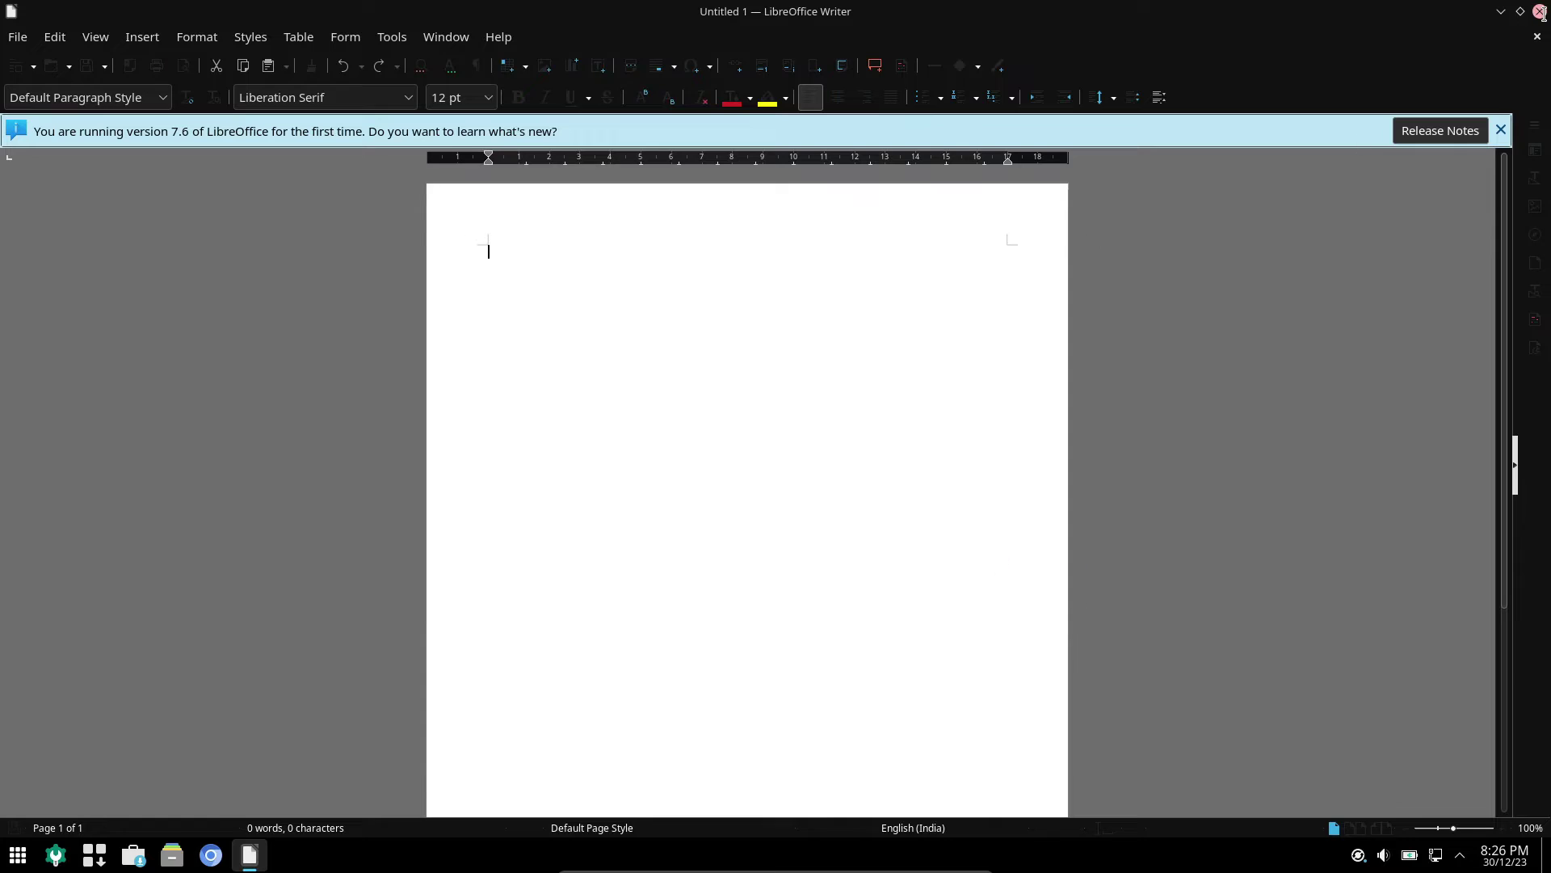
pyautogui.click(1539, 12)
pyautogui.click(150, 858)
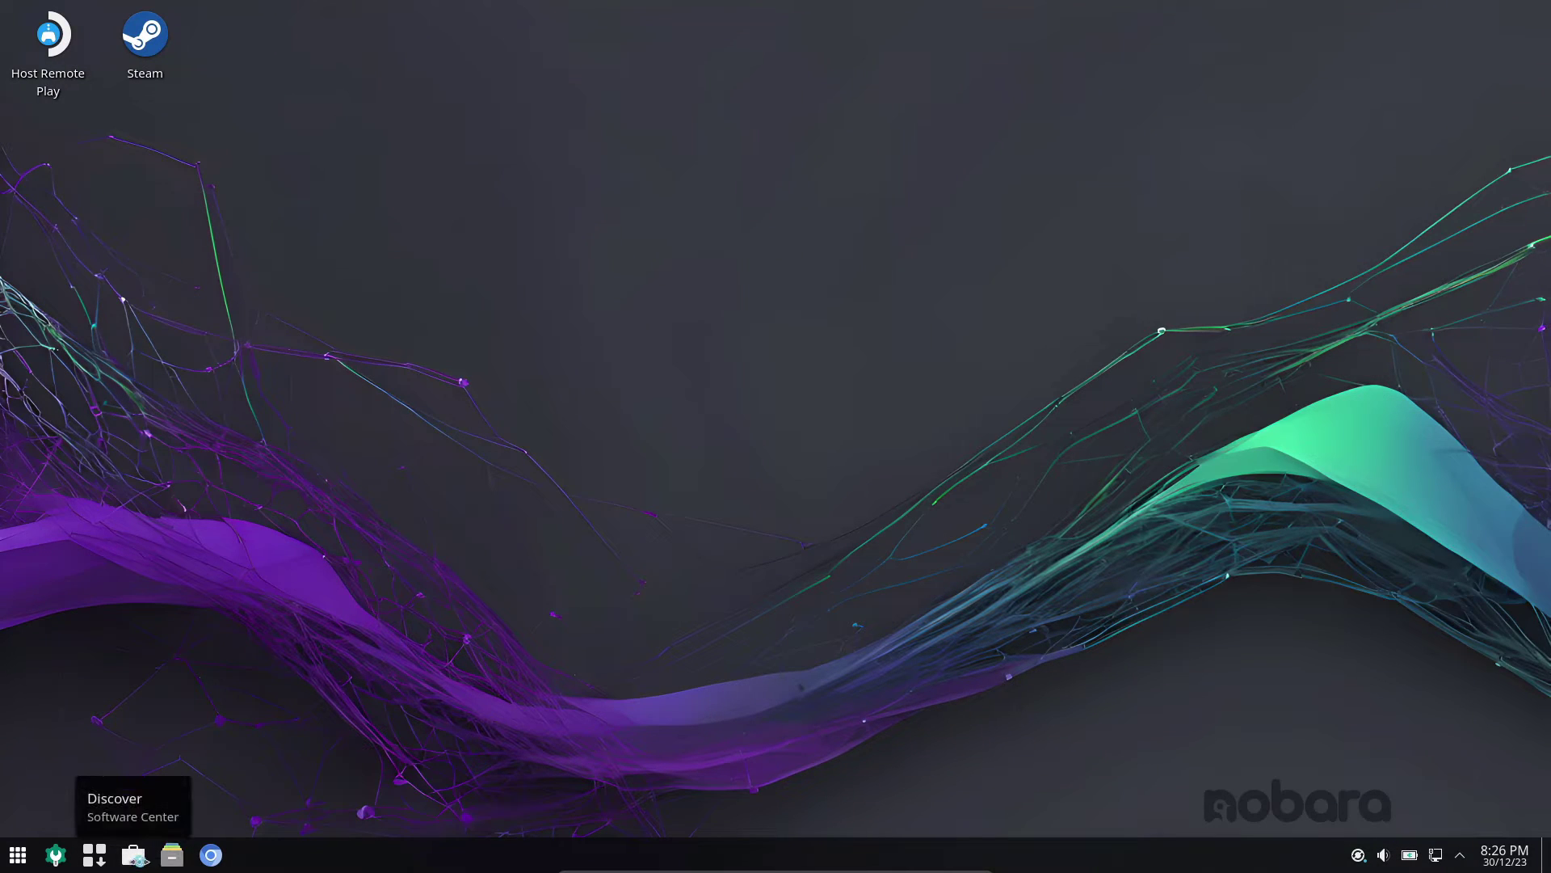
pyautogui.click(17, 855)
pyautogui.click(450, 141)
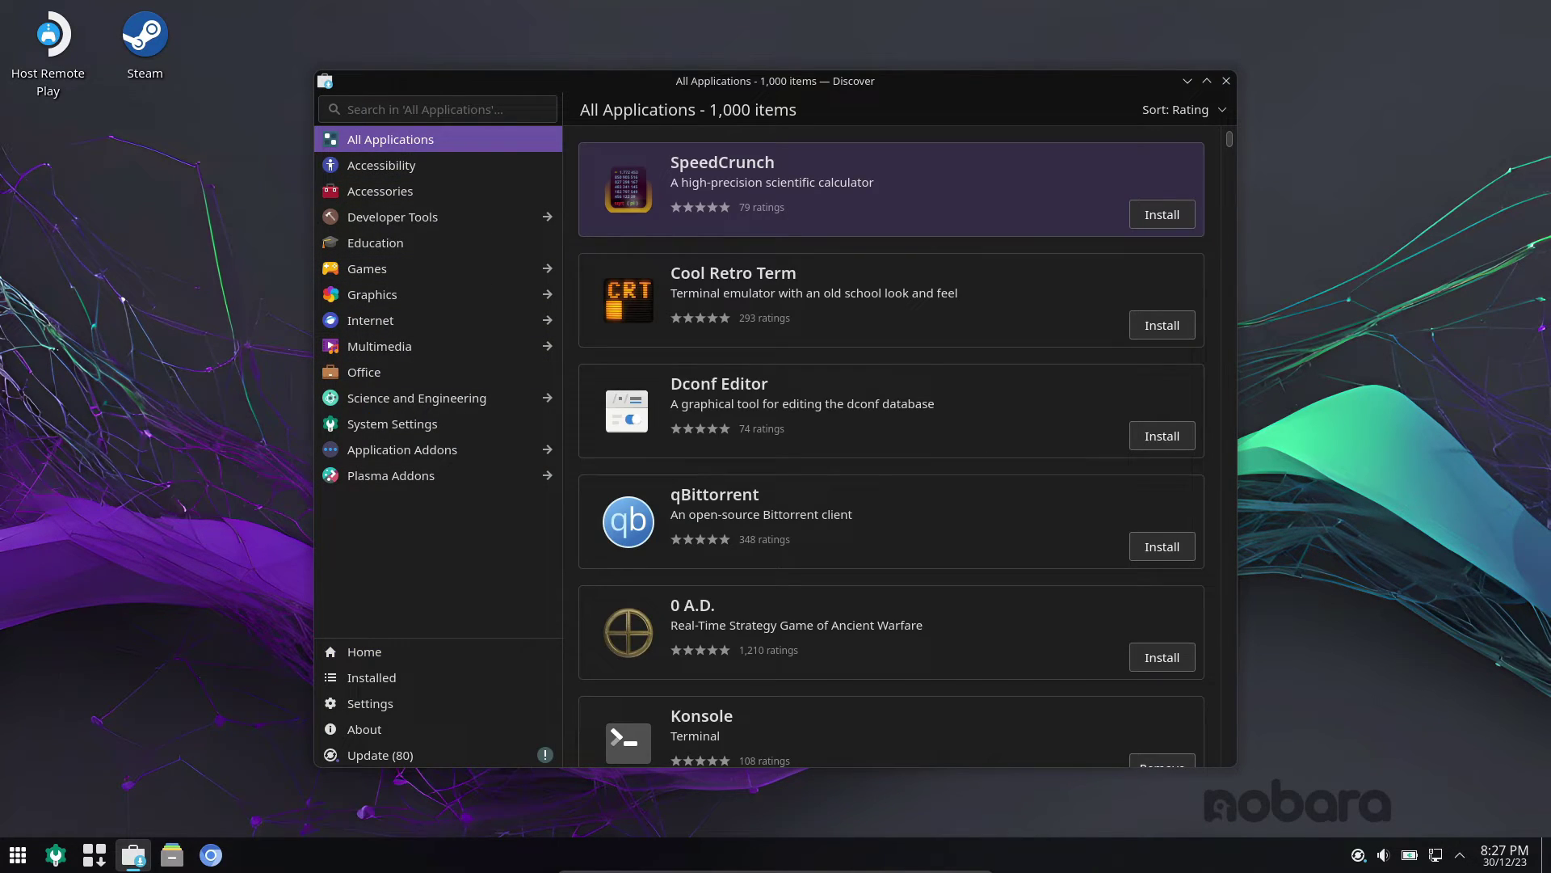
pyautogui.press('Down')
pyautogui.press('Down')
pyautogui.press('Down')
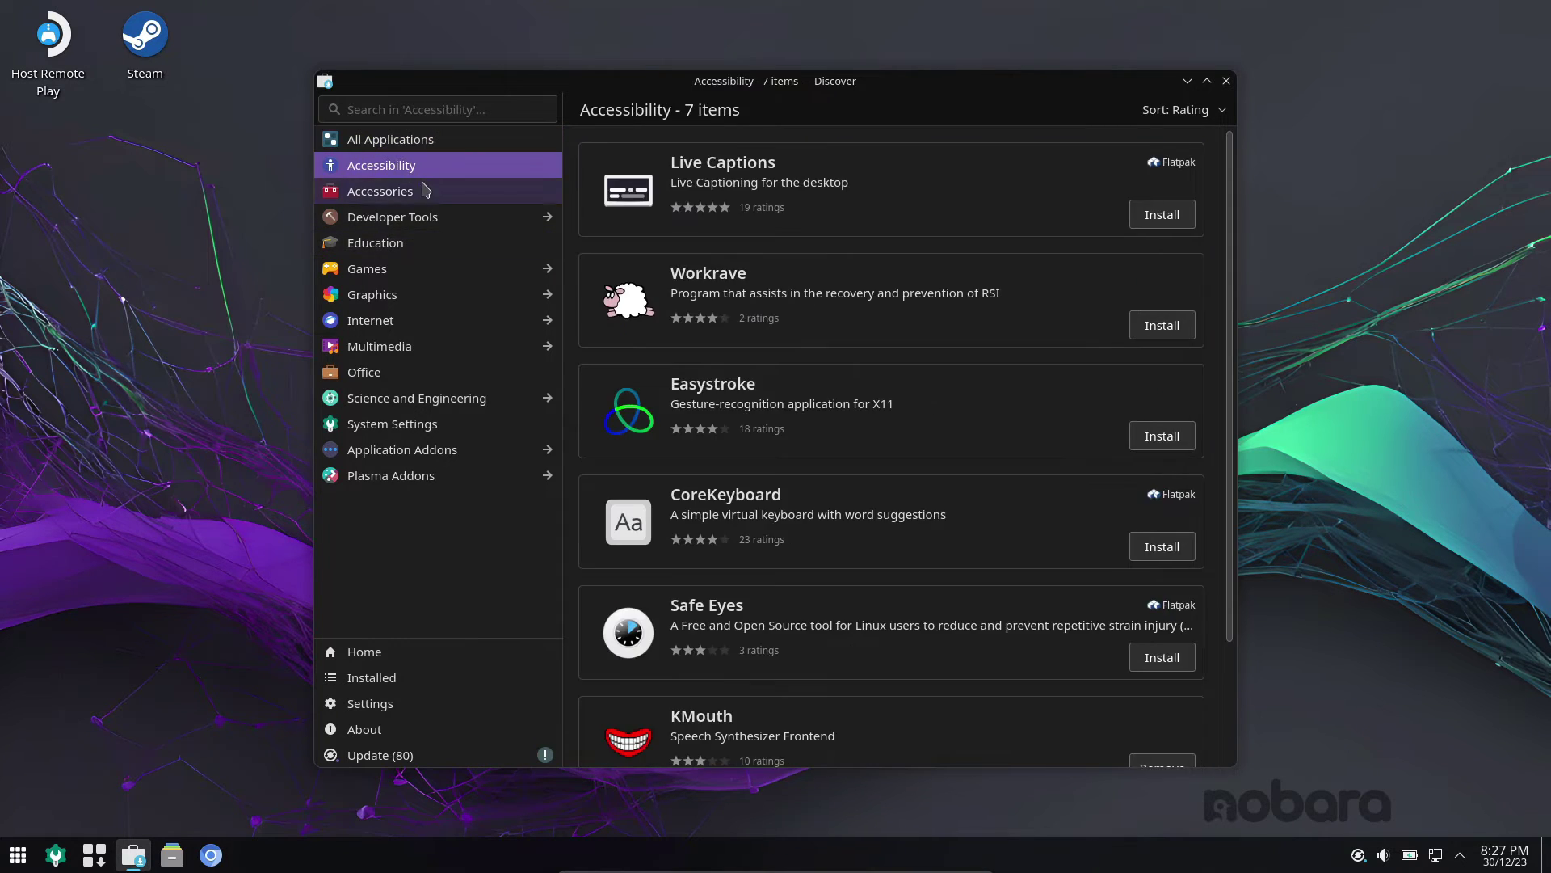
pyautogui.click(409, 731)
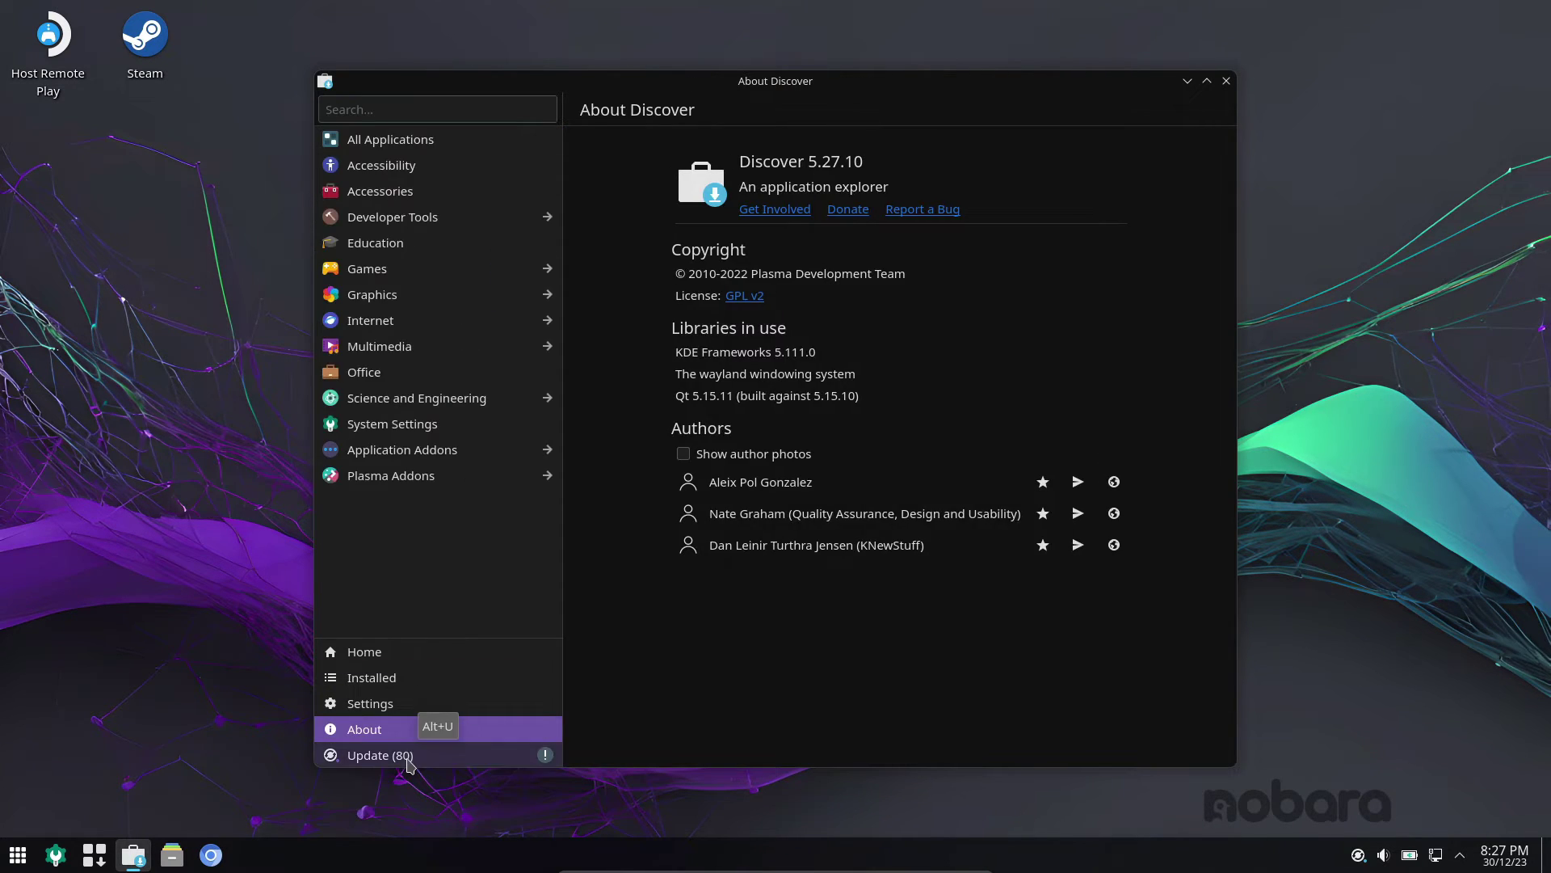
pyautogui.click(404, 755)
pyautogui.click(1225, 80)
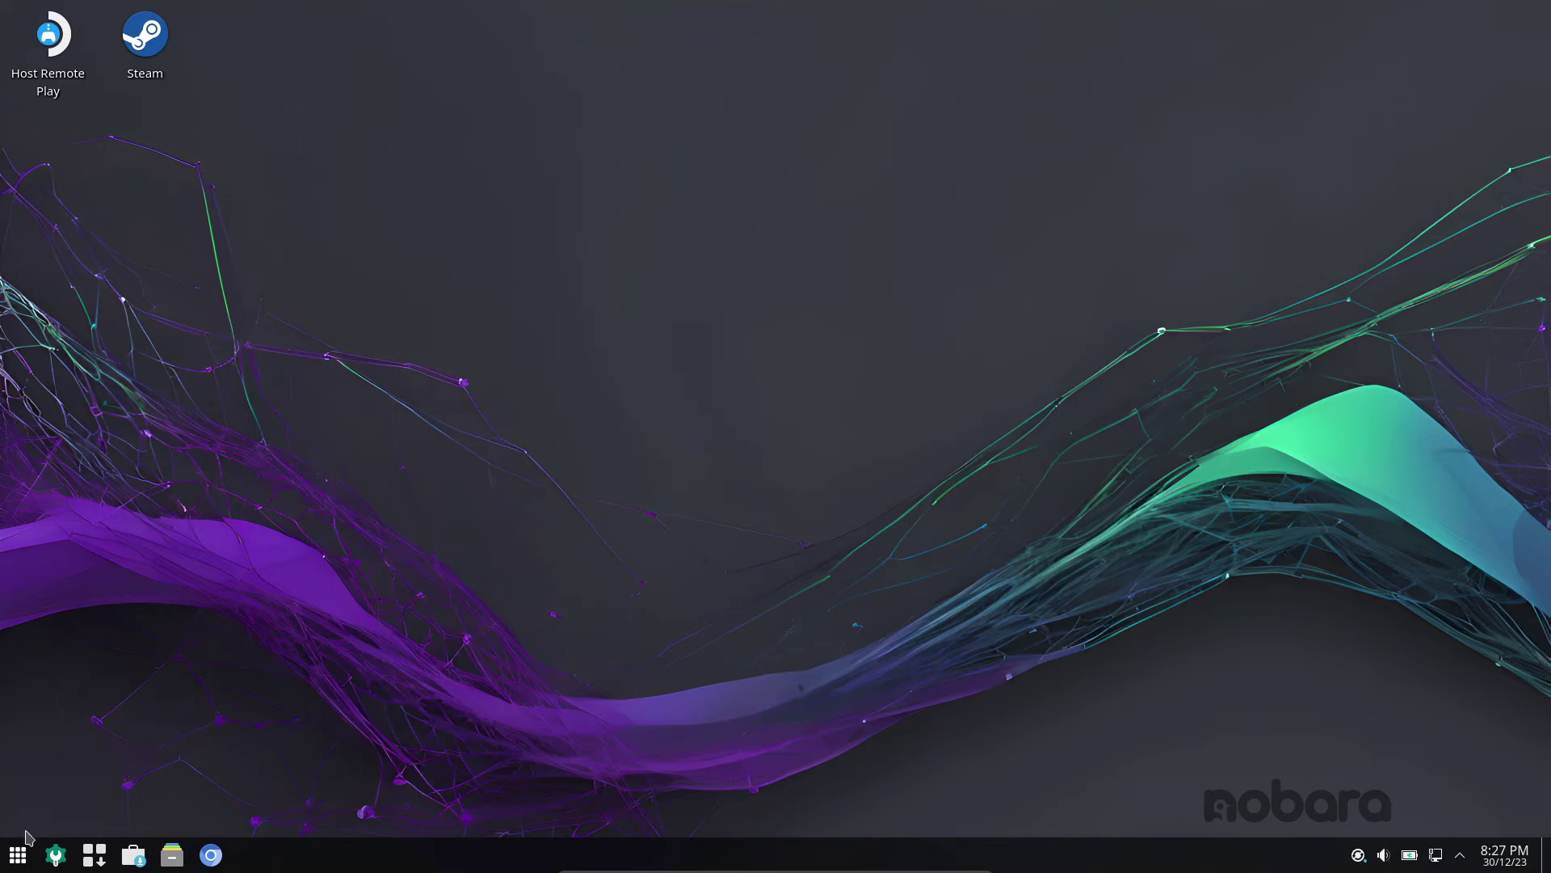
pyautogui.click(18, 855)
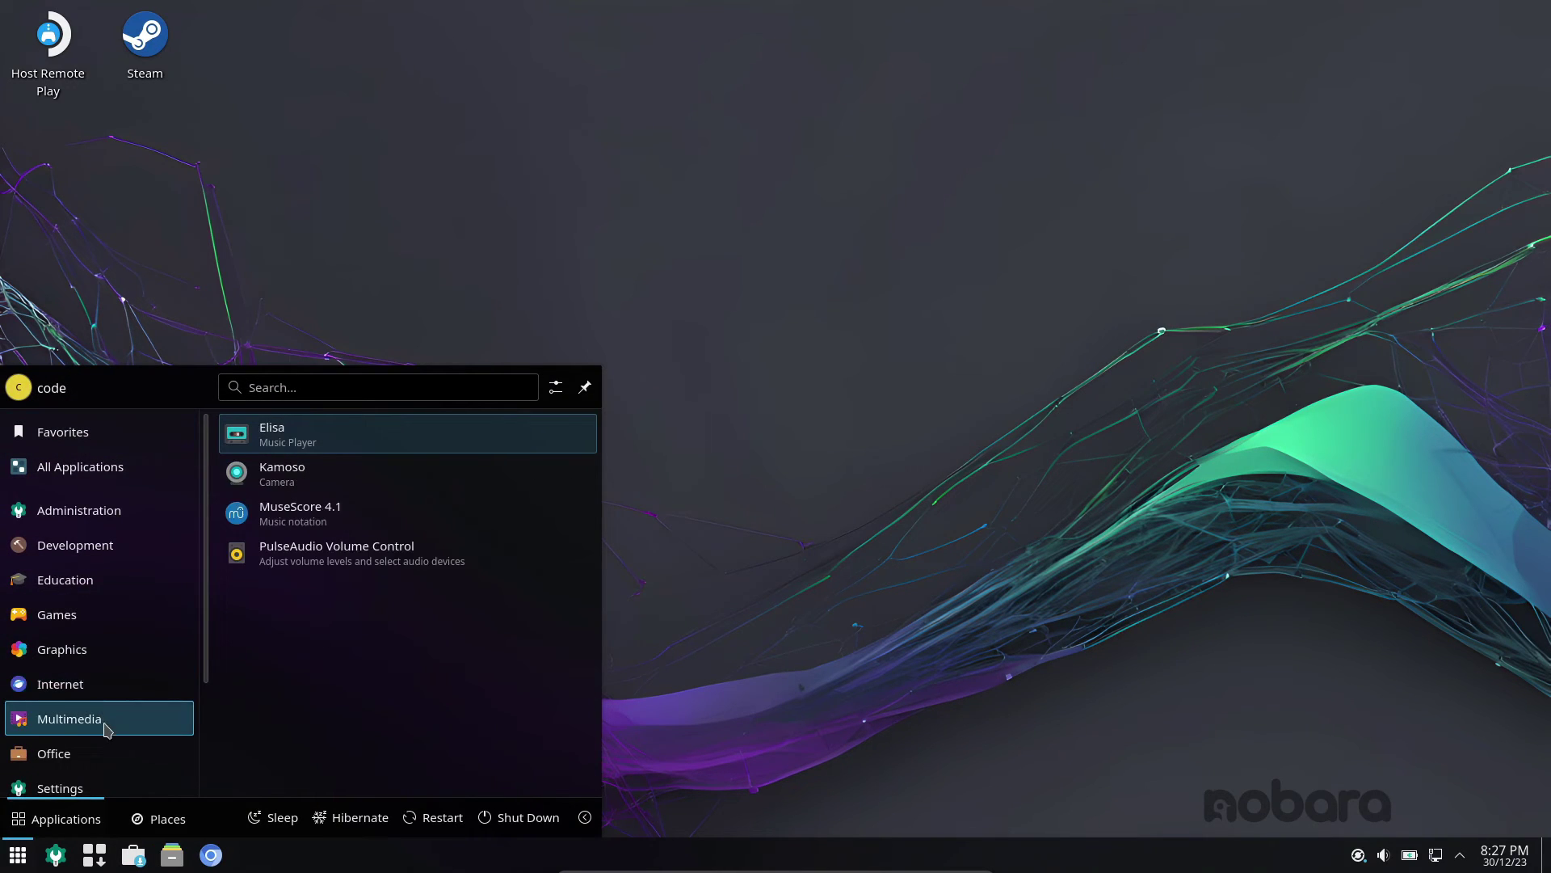
pyautogui.scroll(-2, 105, 729)
pyautogui.moveTo(104, 727)
pyautogui.scroll(-5, 339, 709)
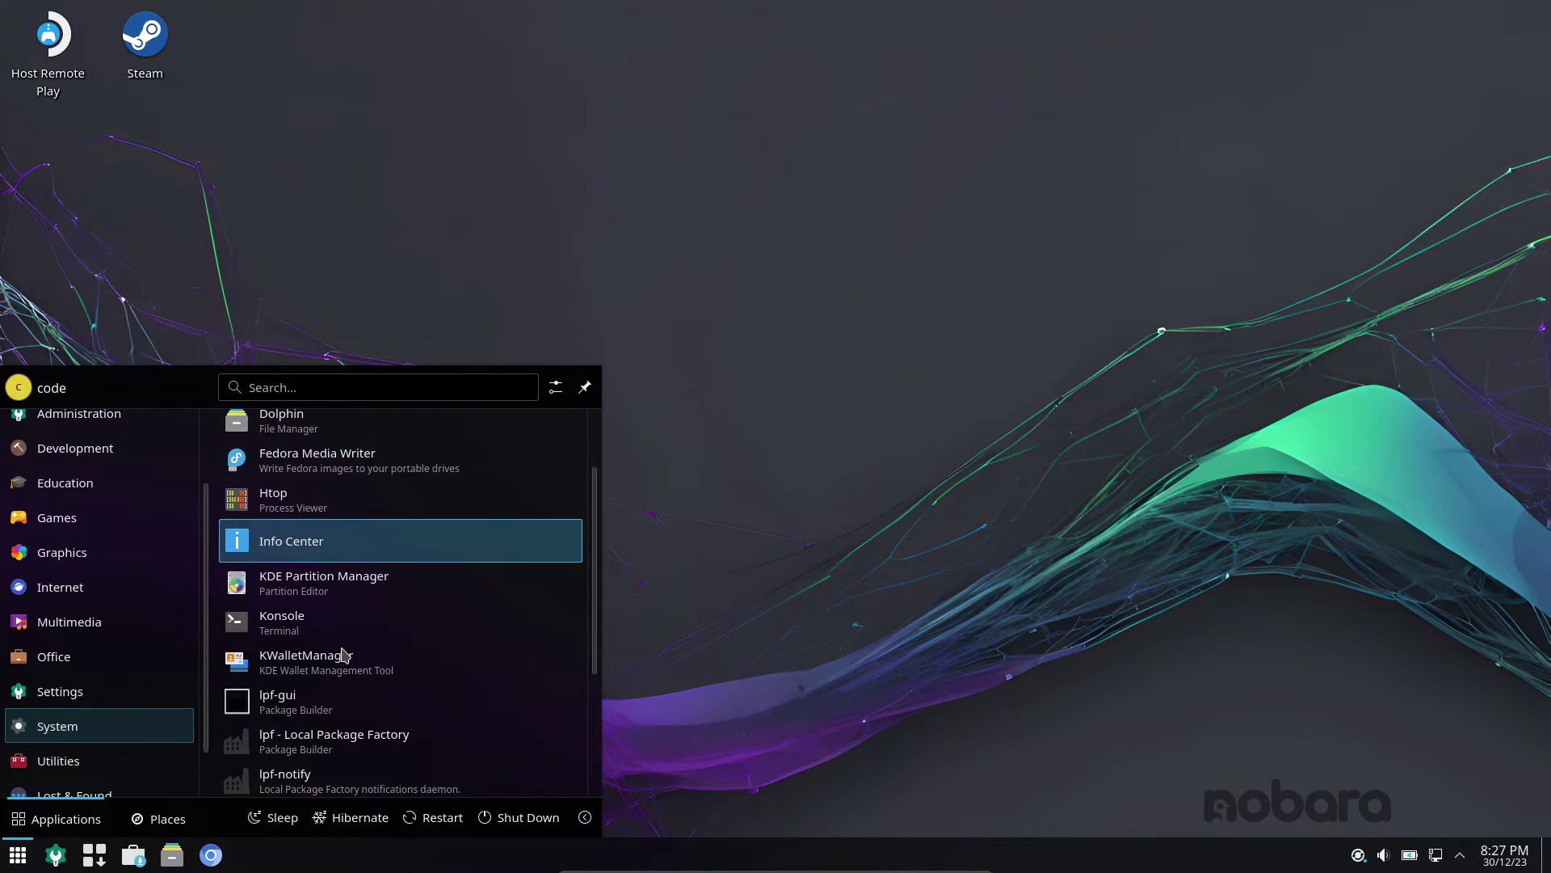
pyautogui.scroll(3, 359, 687)
pyautogui.click(360, 648)
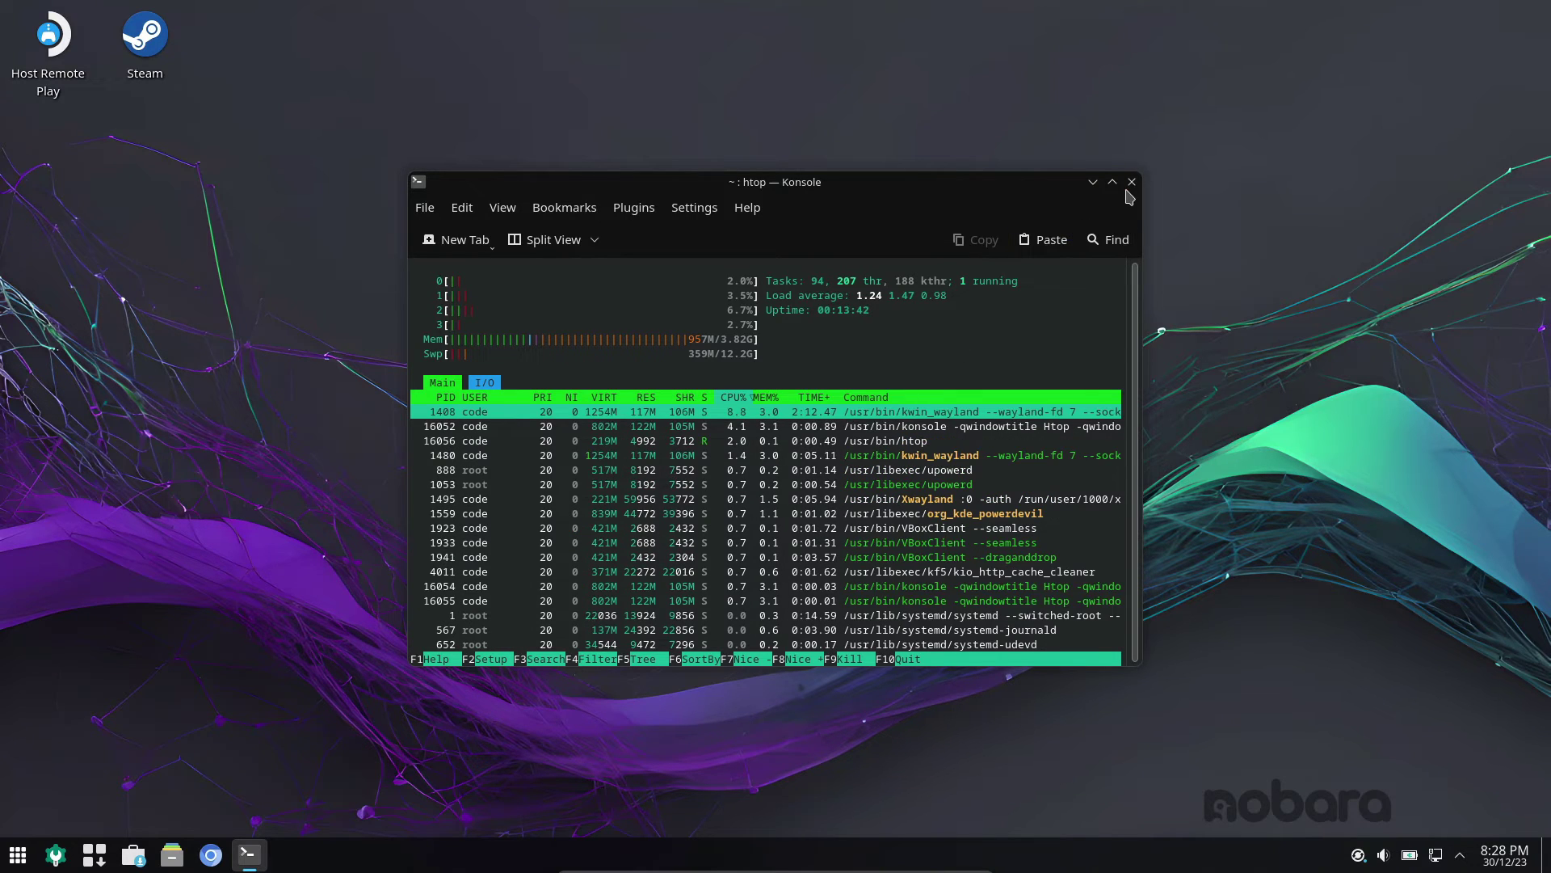
pyautogui.press('q')
pyautogui.rightClick(686, 349)
pyautogui.click(769, 356)
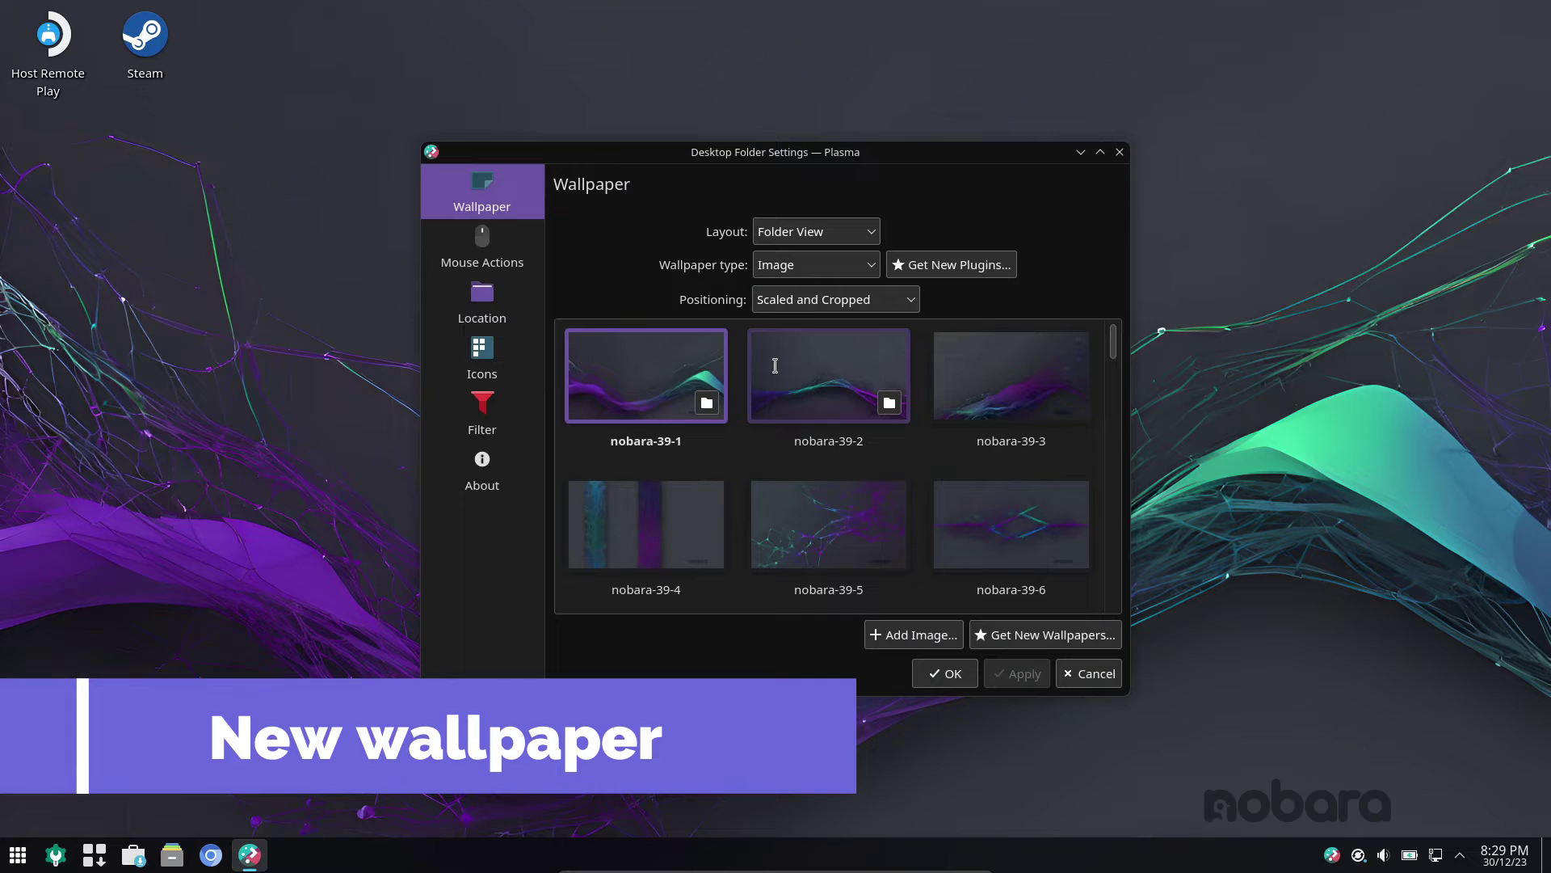
pyautogui.click(807, 367)
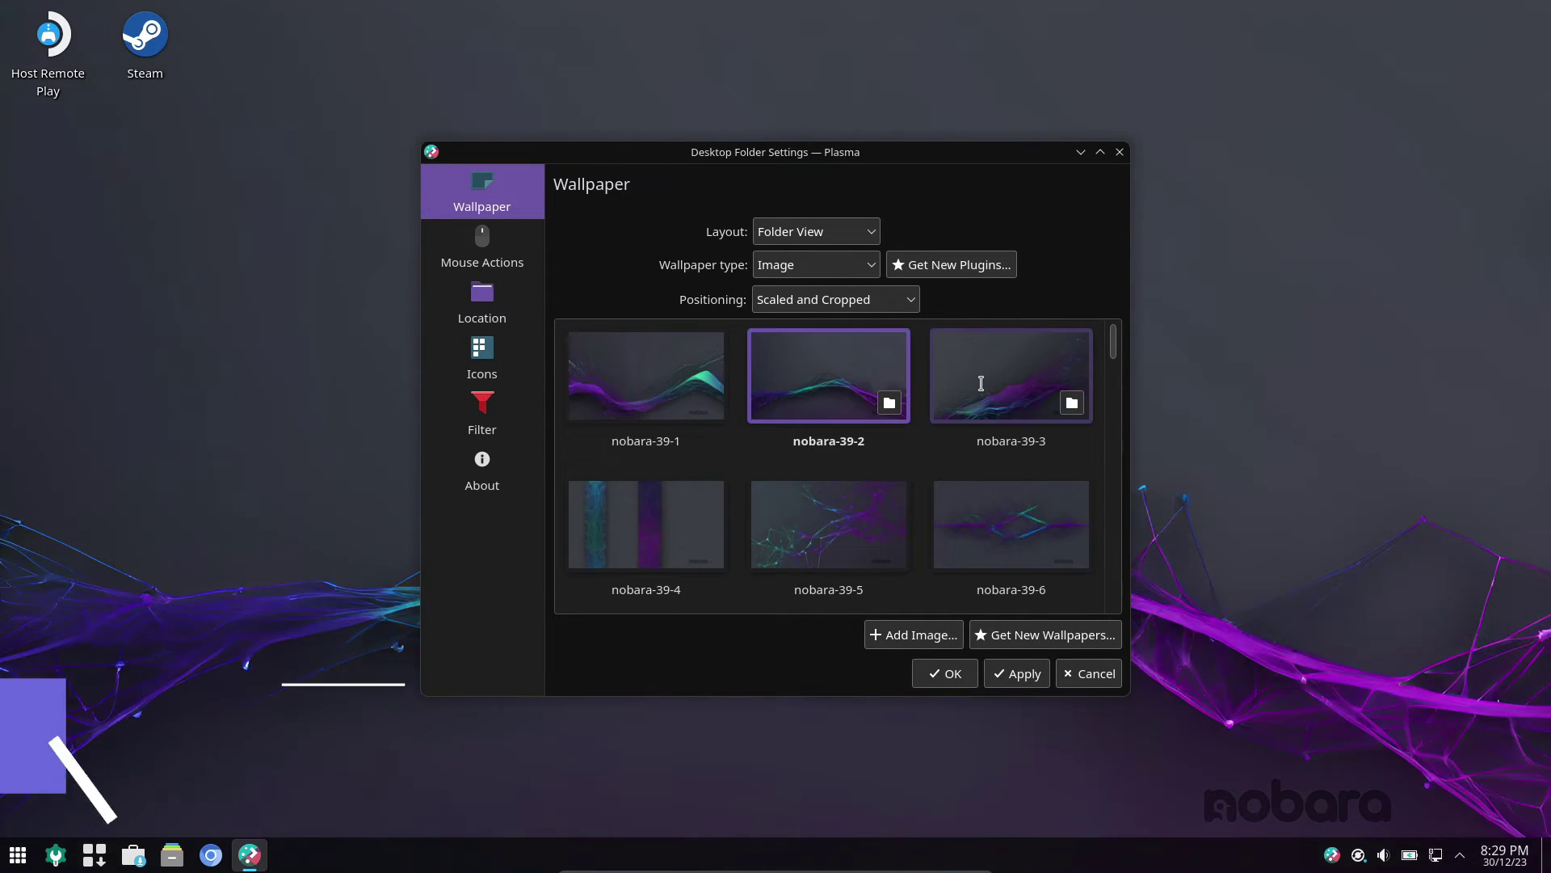
pyautogui.click(977, 370)
pyautogui.click(642, 531)
pyautogui.click(792, 526)
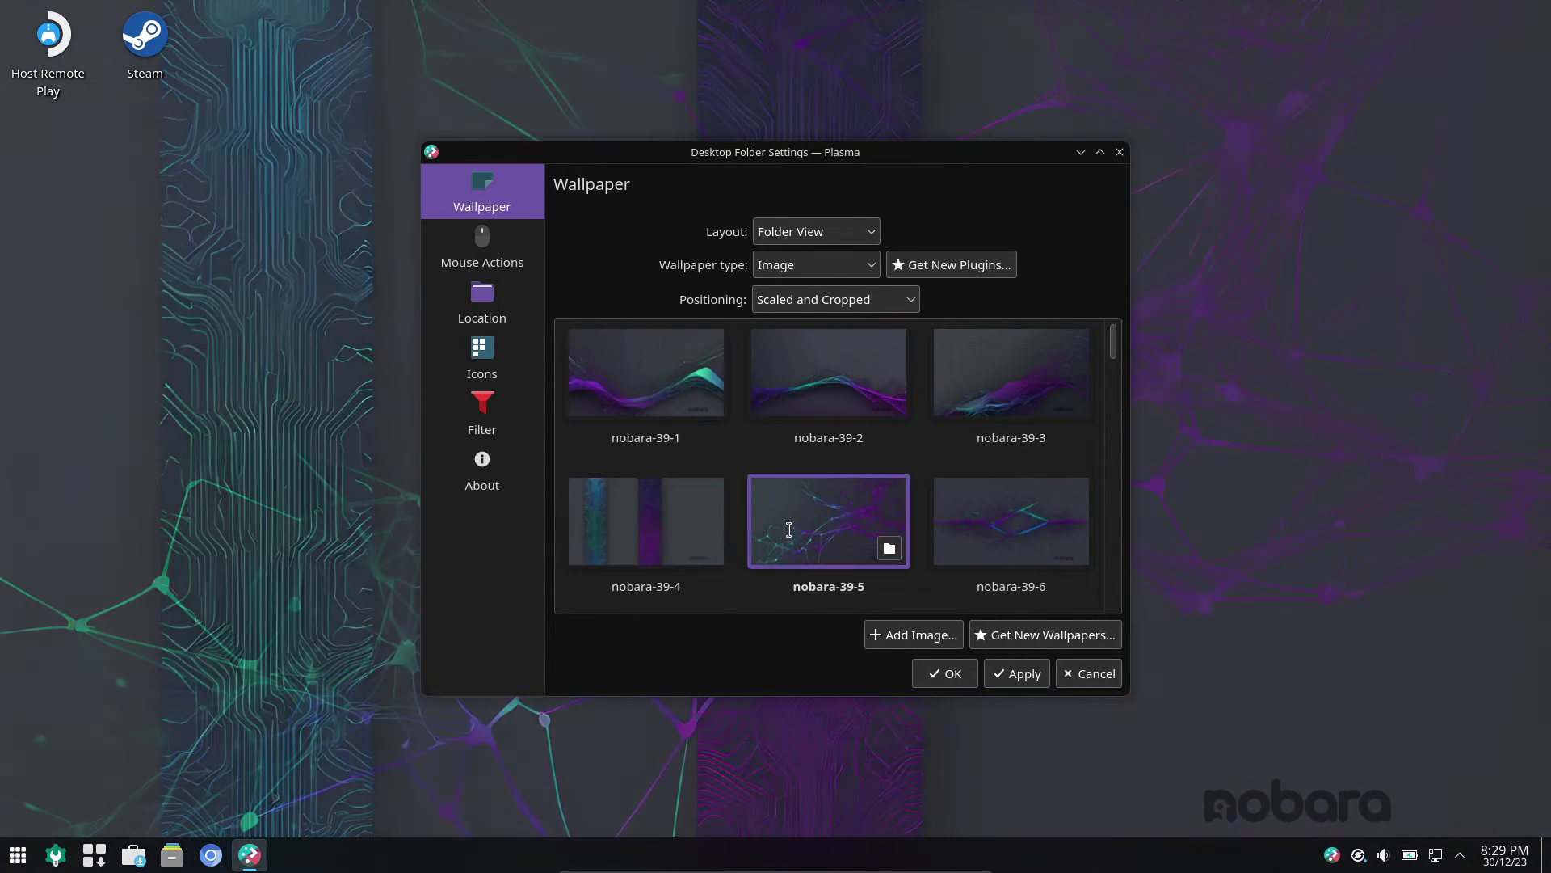
pyautogui.click(972, 528)
pyautogui.scroll(-3, 972, 528)
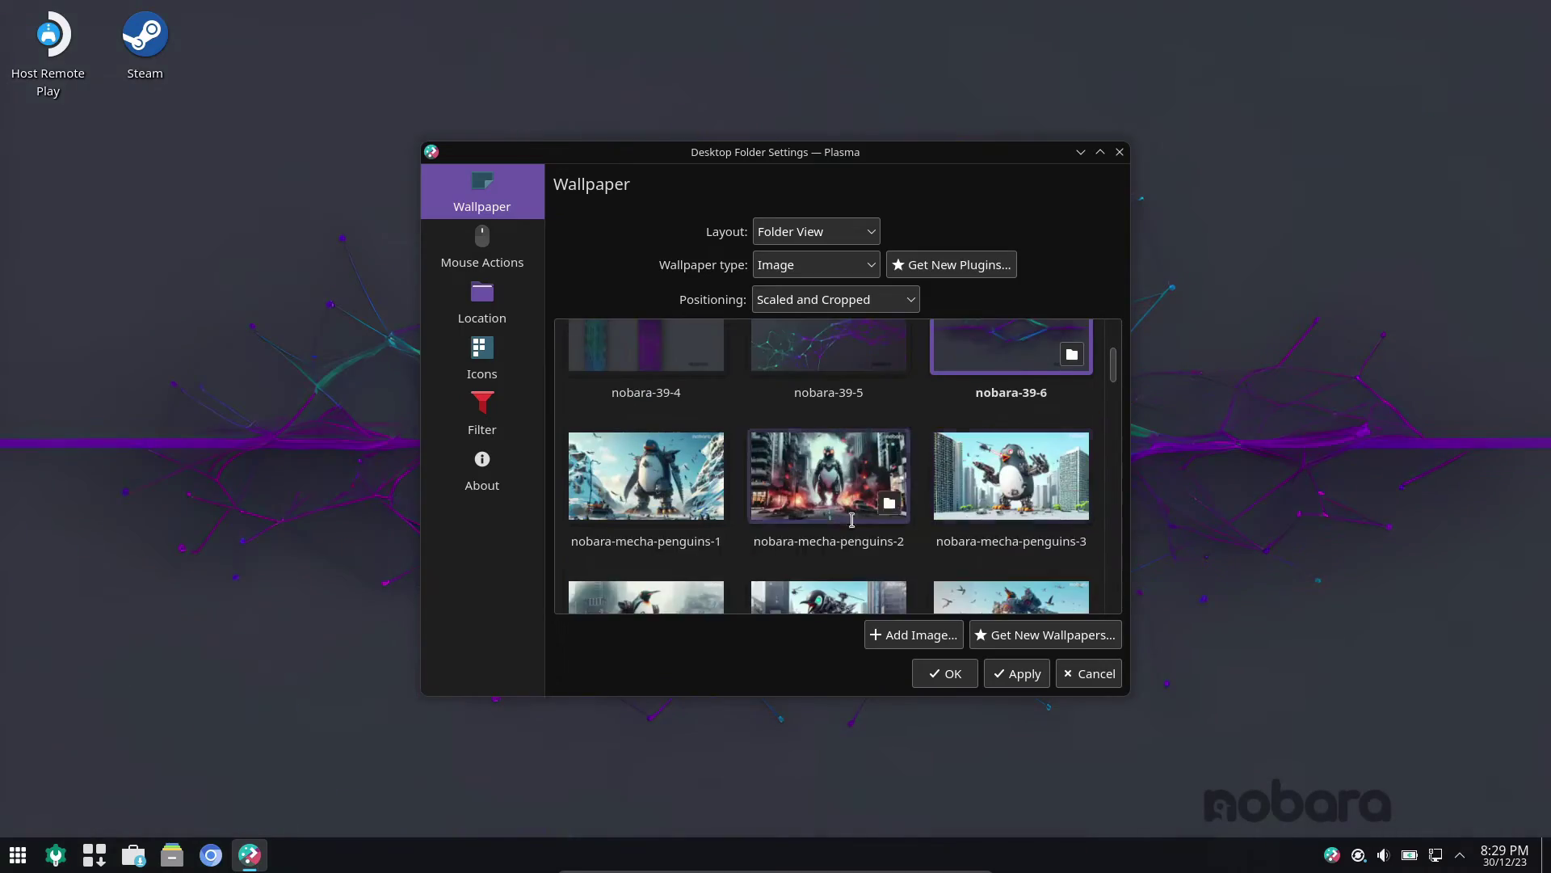
pyautogui.click(647, 476)
pyautogui.moveTo(803, 160); pyautogui.dragTo(325, 154)
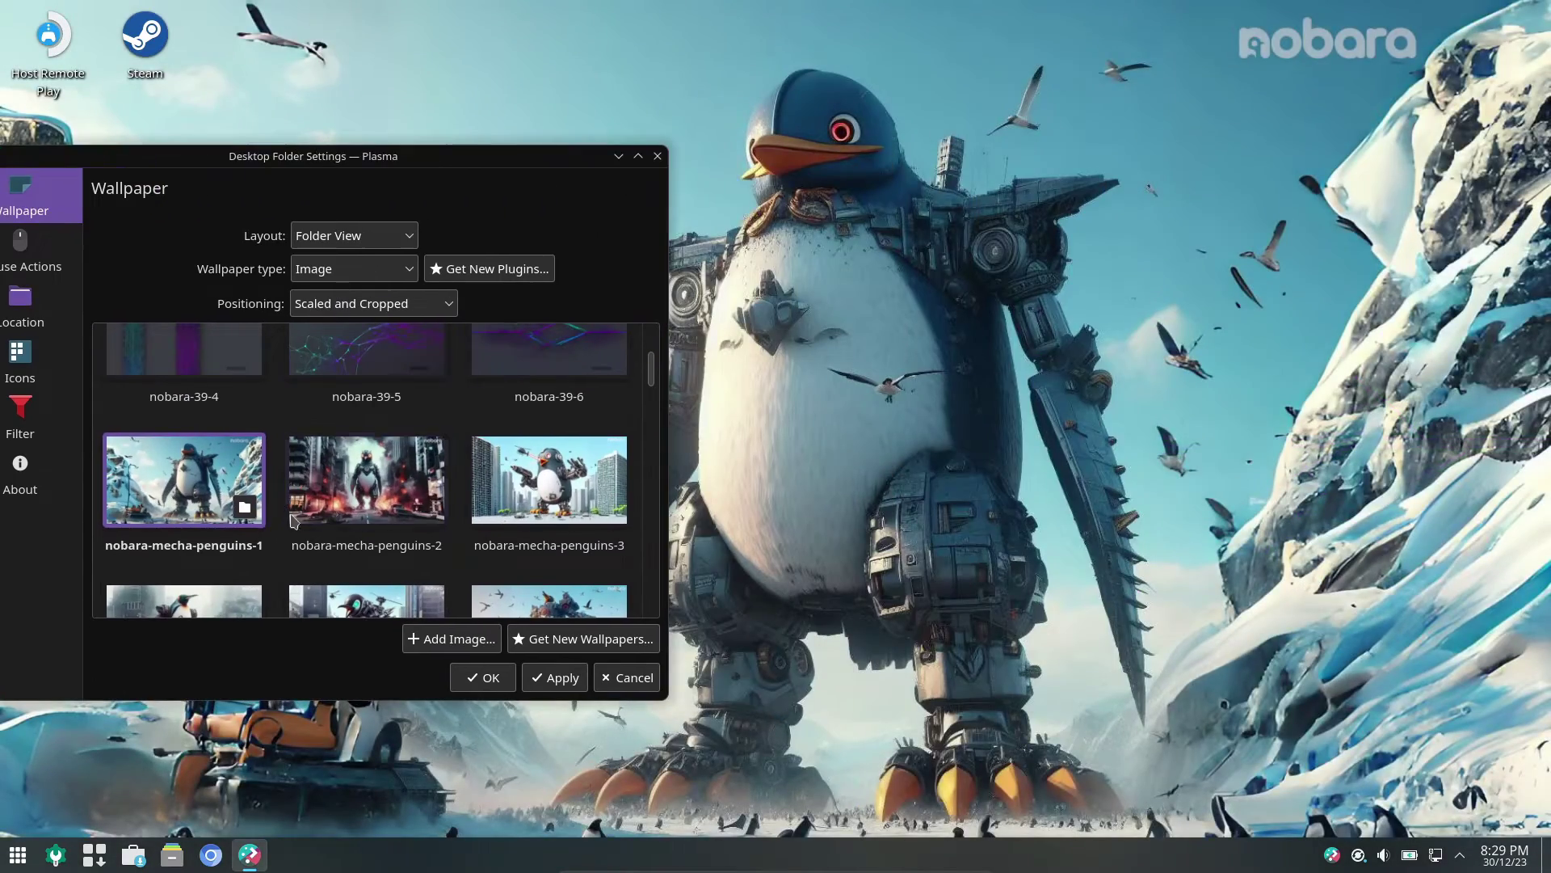
pyautogui.click(293, 521)
pyautogui.click(549, 484)
pyautogui.scroll(-3, 582, 499)
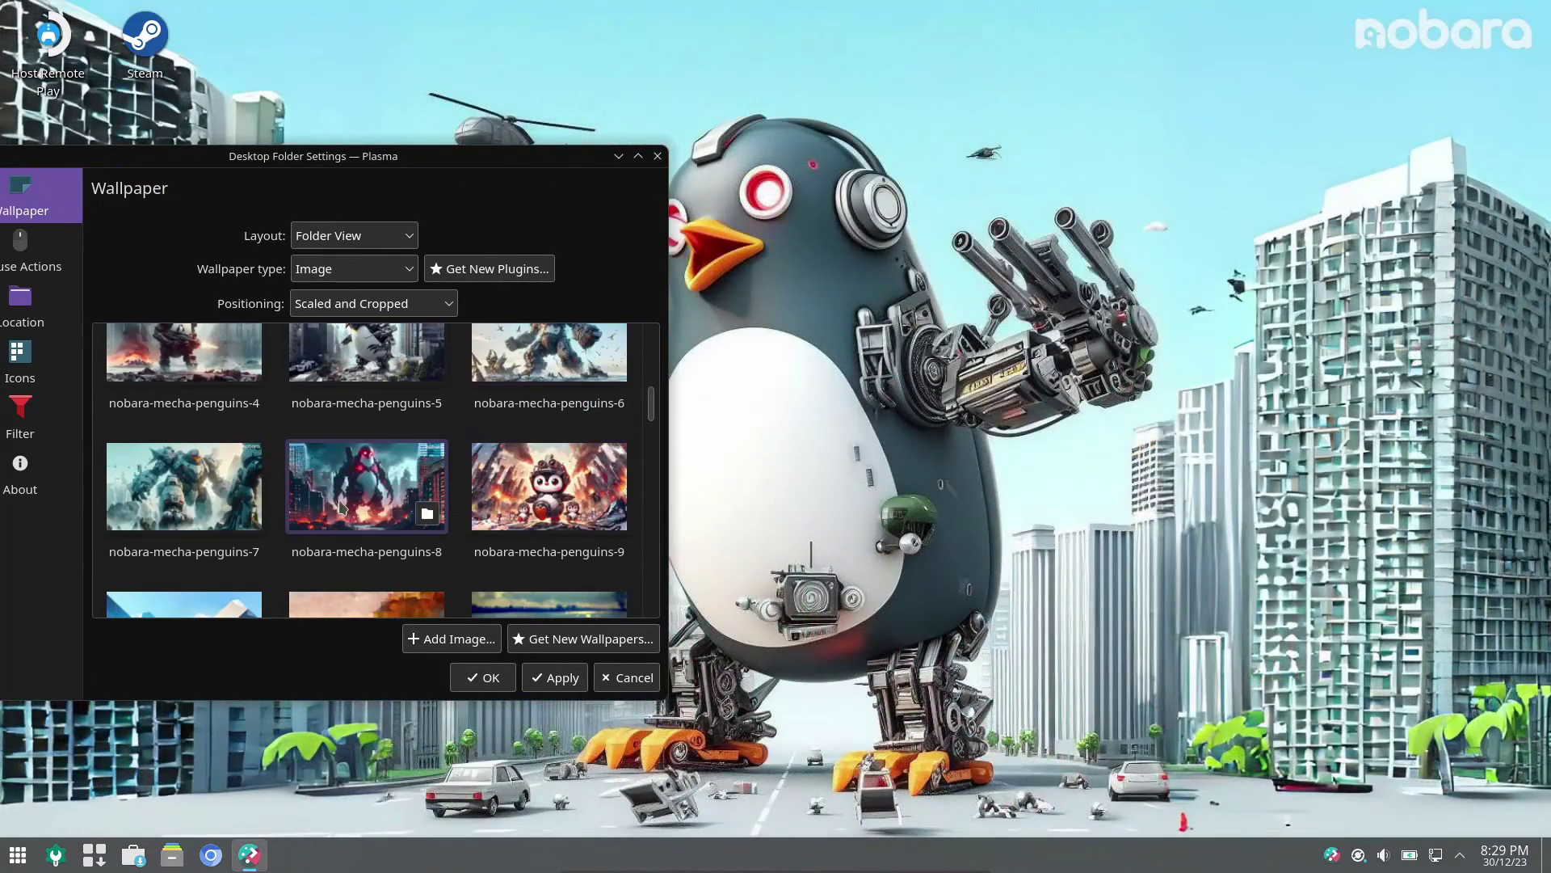
pyautogui.click(341, 507)
pyautogui.scroll(-3, 530, 482)
pyautogui.scroll(3, 530, 483)
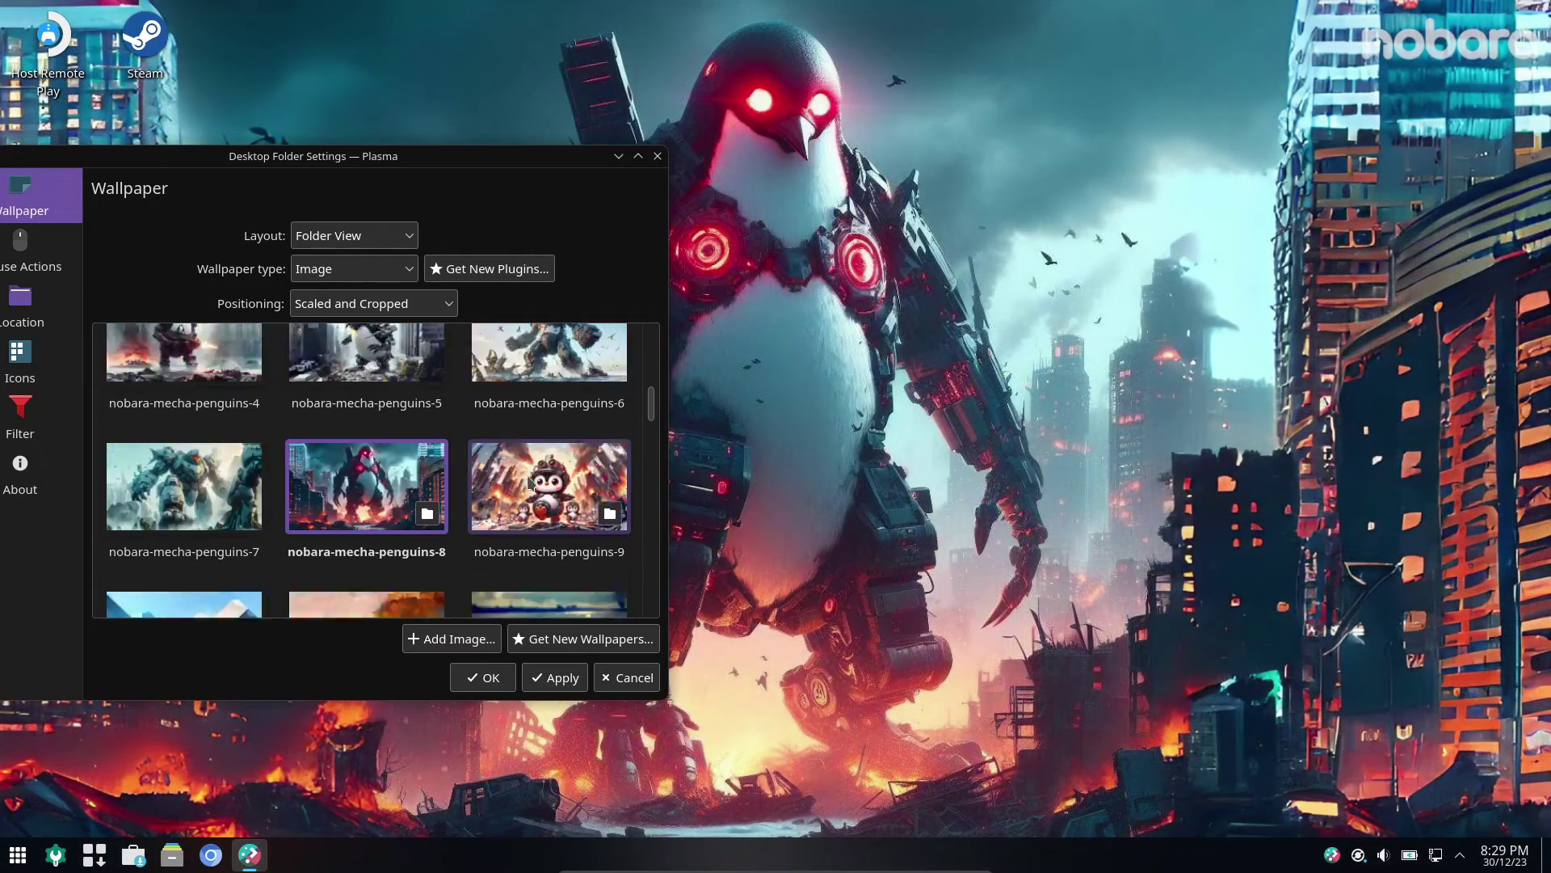
pyautogui.scroll(5, 530, 483)
pyautogui.click(198, 402)
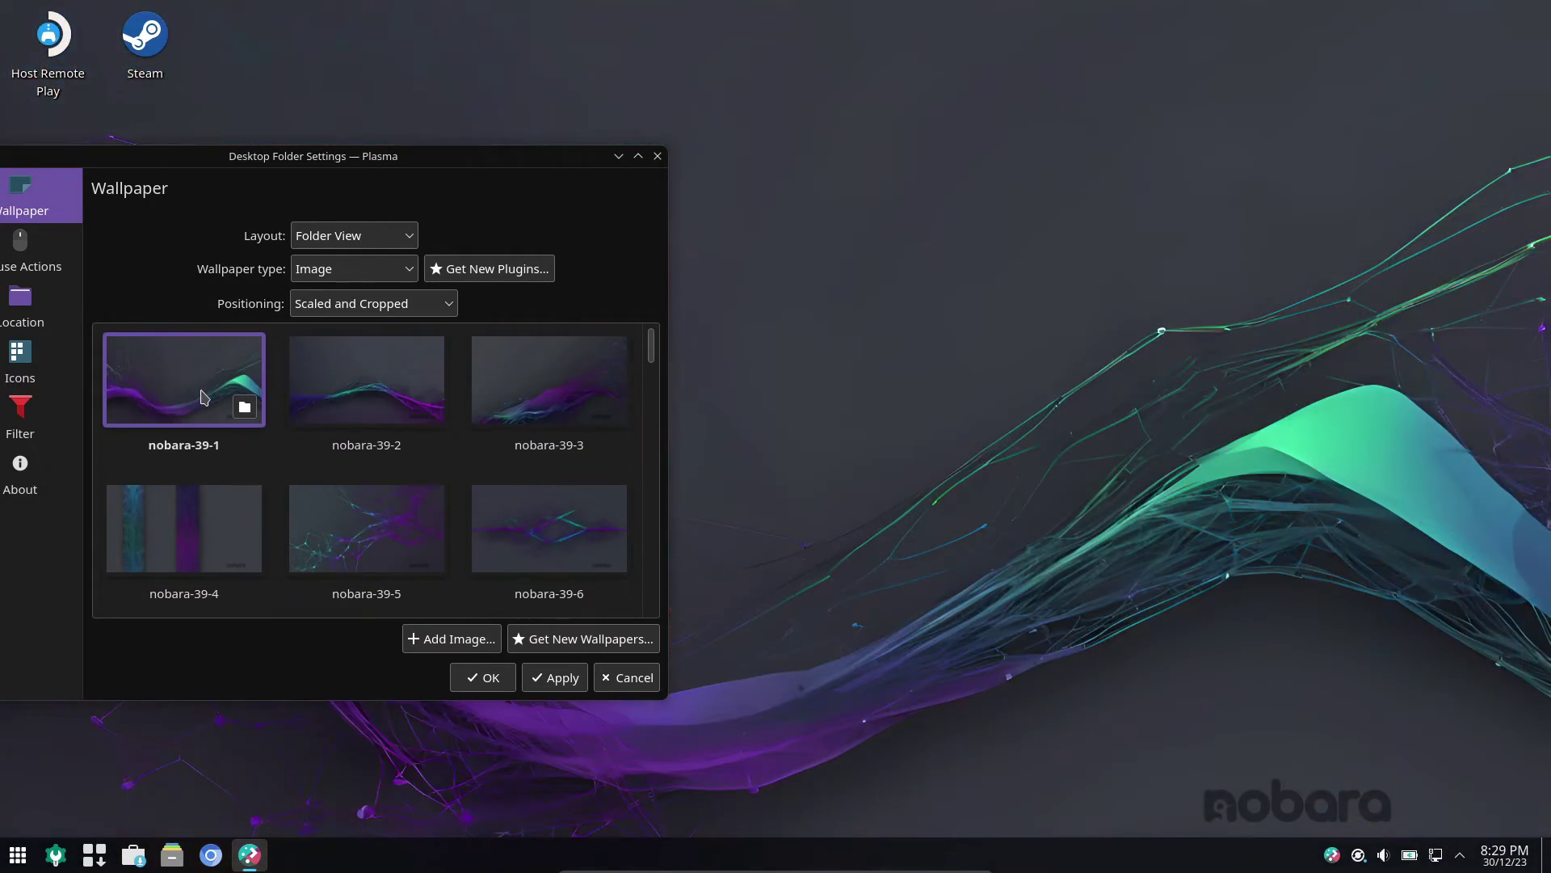
pyautogui.click(622, 681)
pyautogui.click(347, 464)
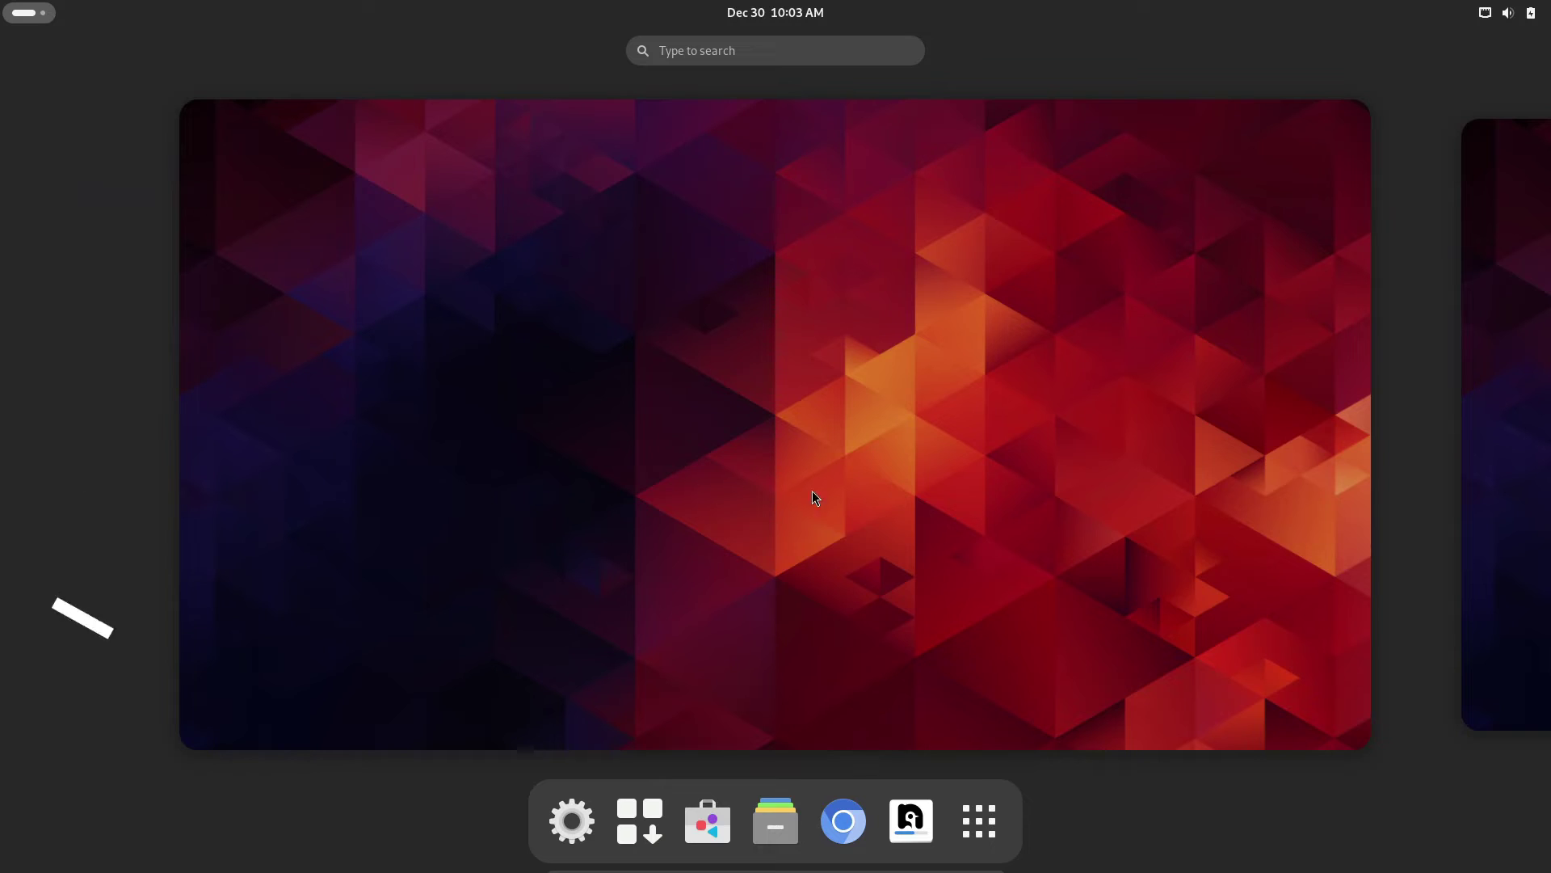
pyautogui.click(832, 490)
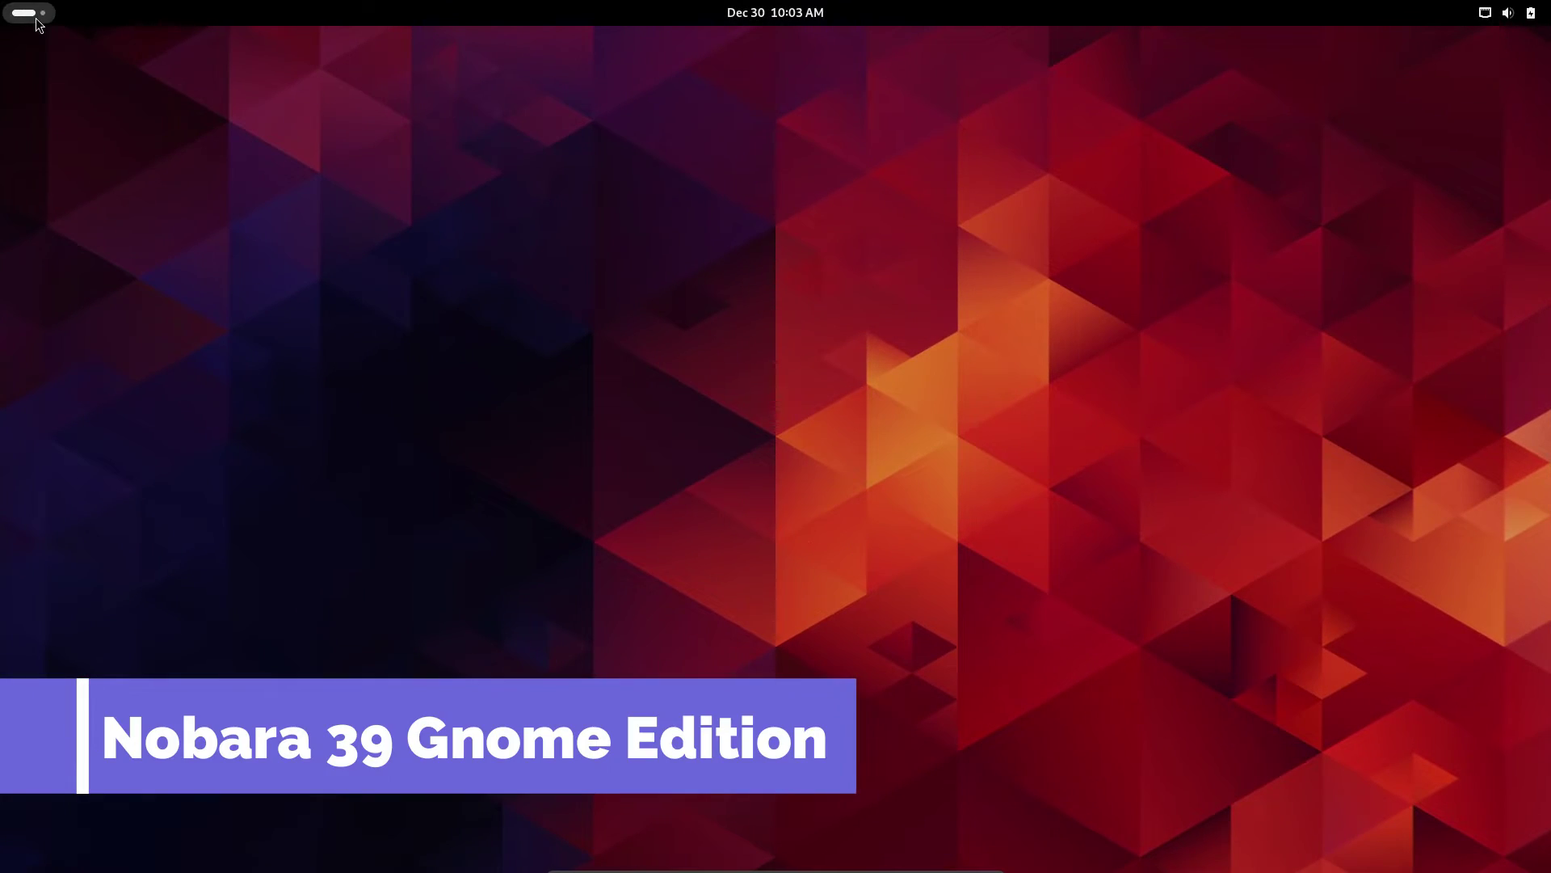
# - Check the GNOME calendar and quick settings, page through the app grid, and launch Settings
pyautogui.click(36, 16)
pyautogui.click(755, 13)
pyautogui.click(1505, 13)
pyautogui.click(1046, 671)
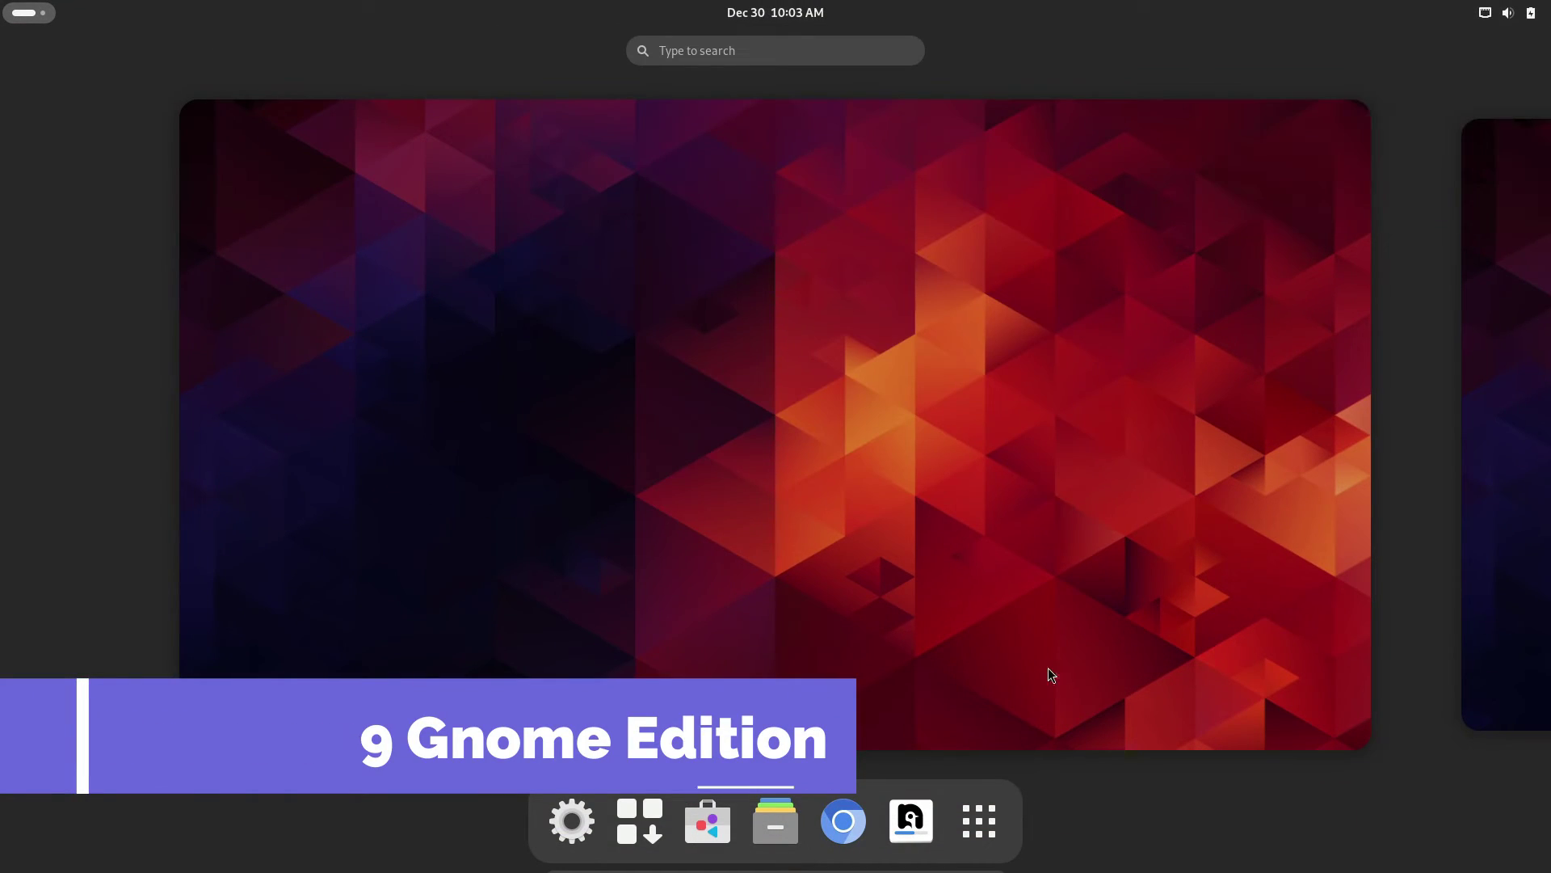
pyautogui.press('super')
pyautogui.scroll(-1, 749, 581)
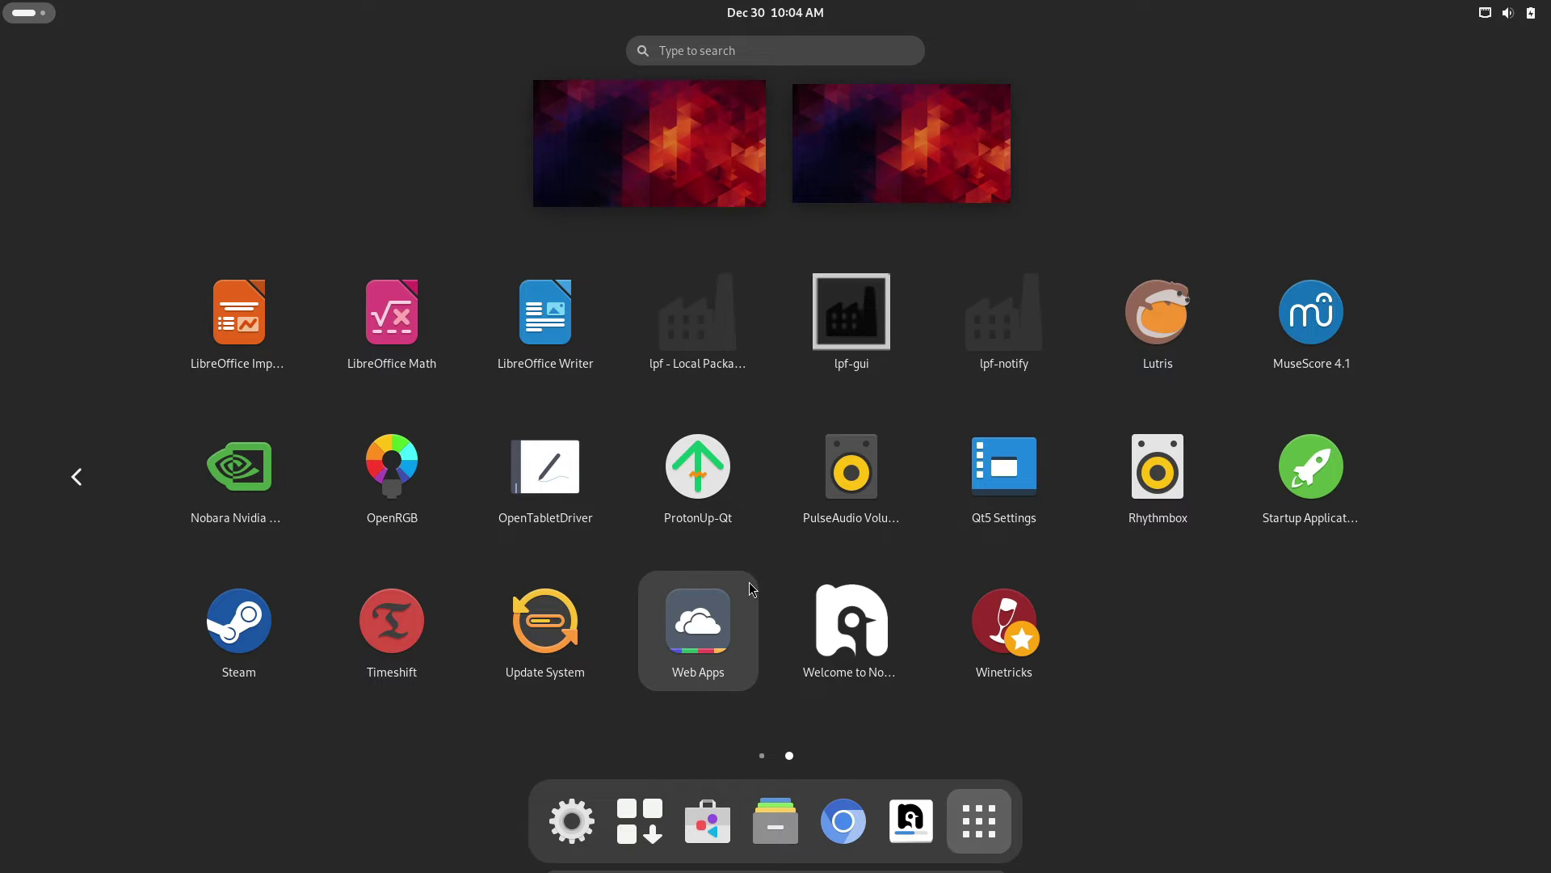
pyautogui.scroll(1, 749, 582)
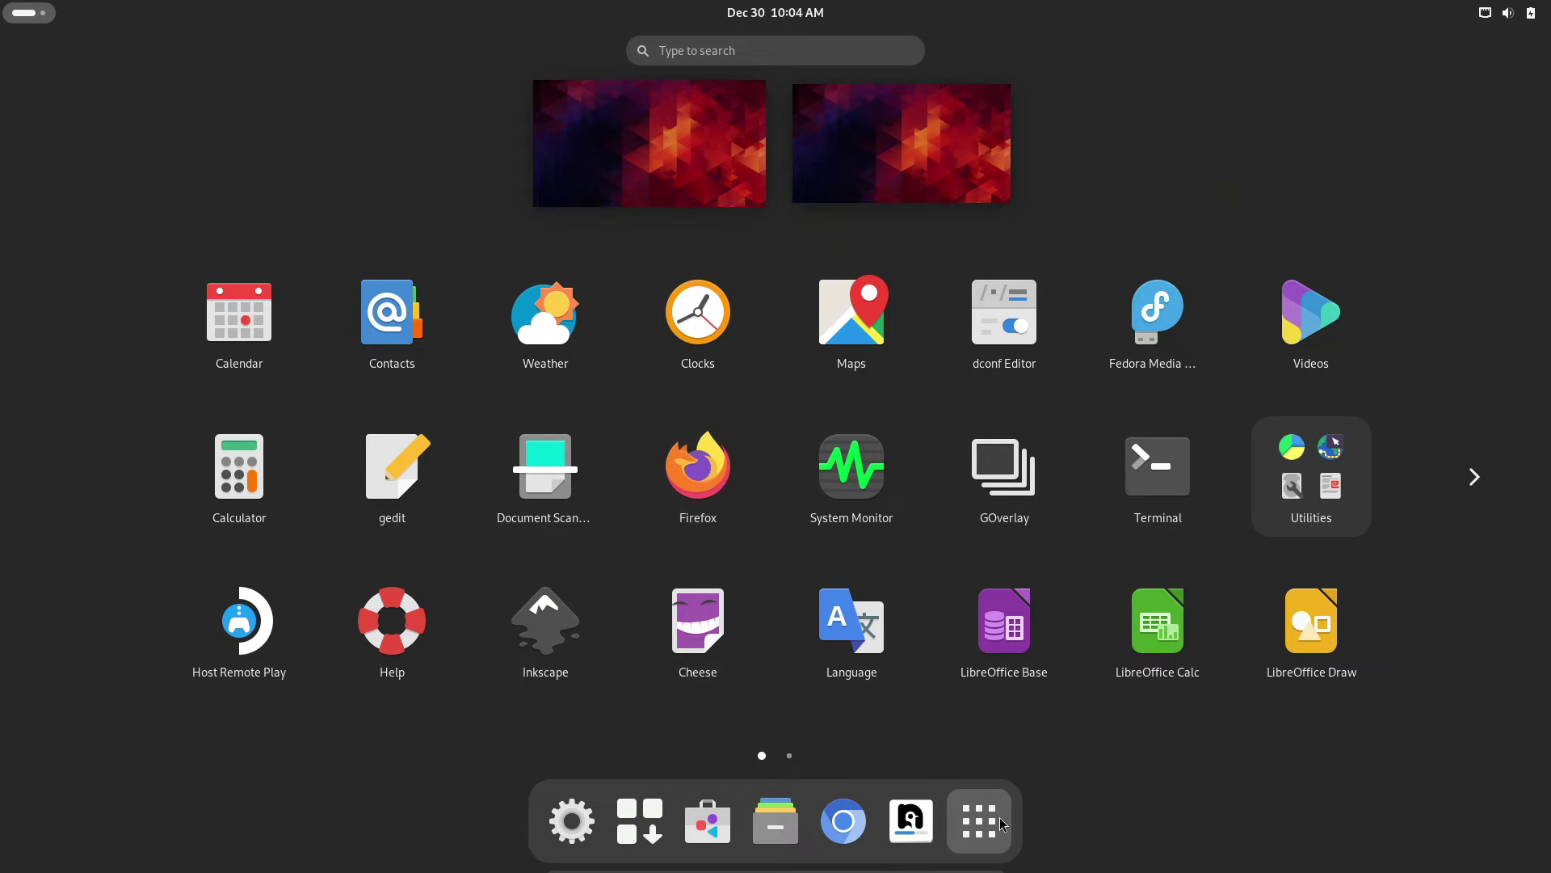
pyautogui.click(996, 818)
pyautogui.click(573, 817)
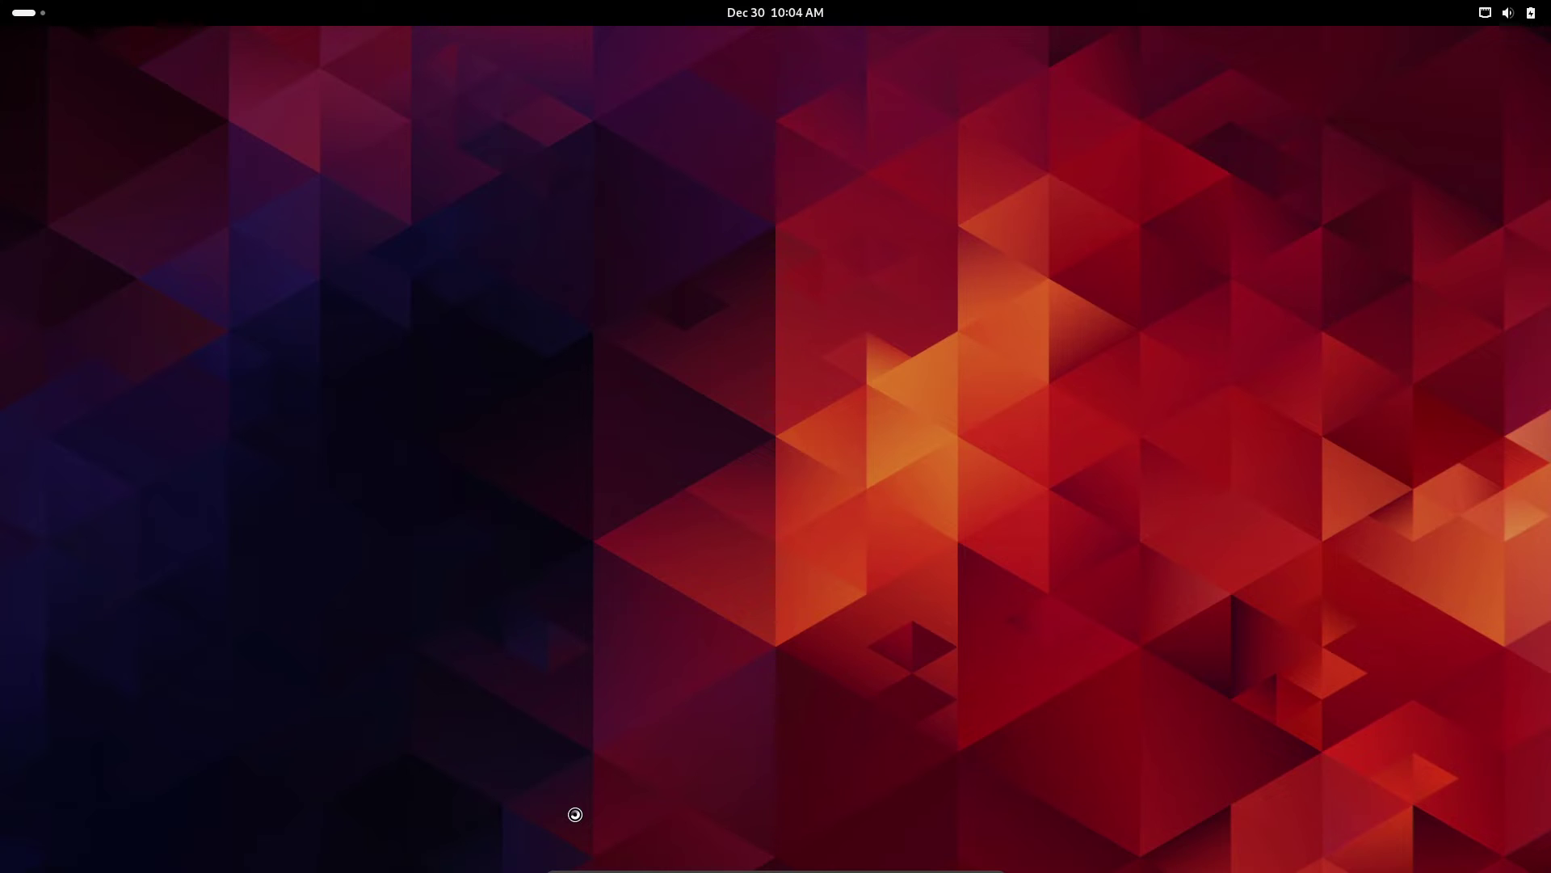
# - View Settings' About system details (GNOME 45.2, Wayland), then close Settings and open Activities
pyautogui.scroll(-5, 482, 533)
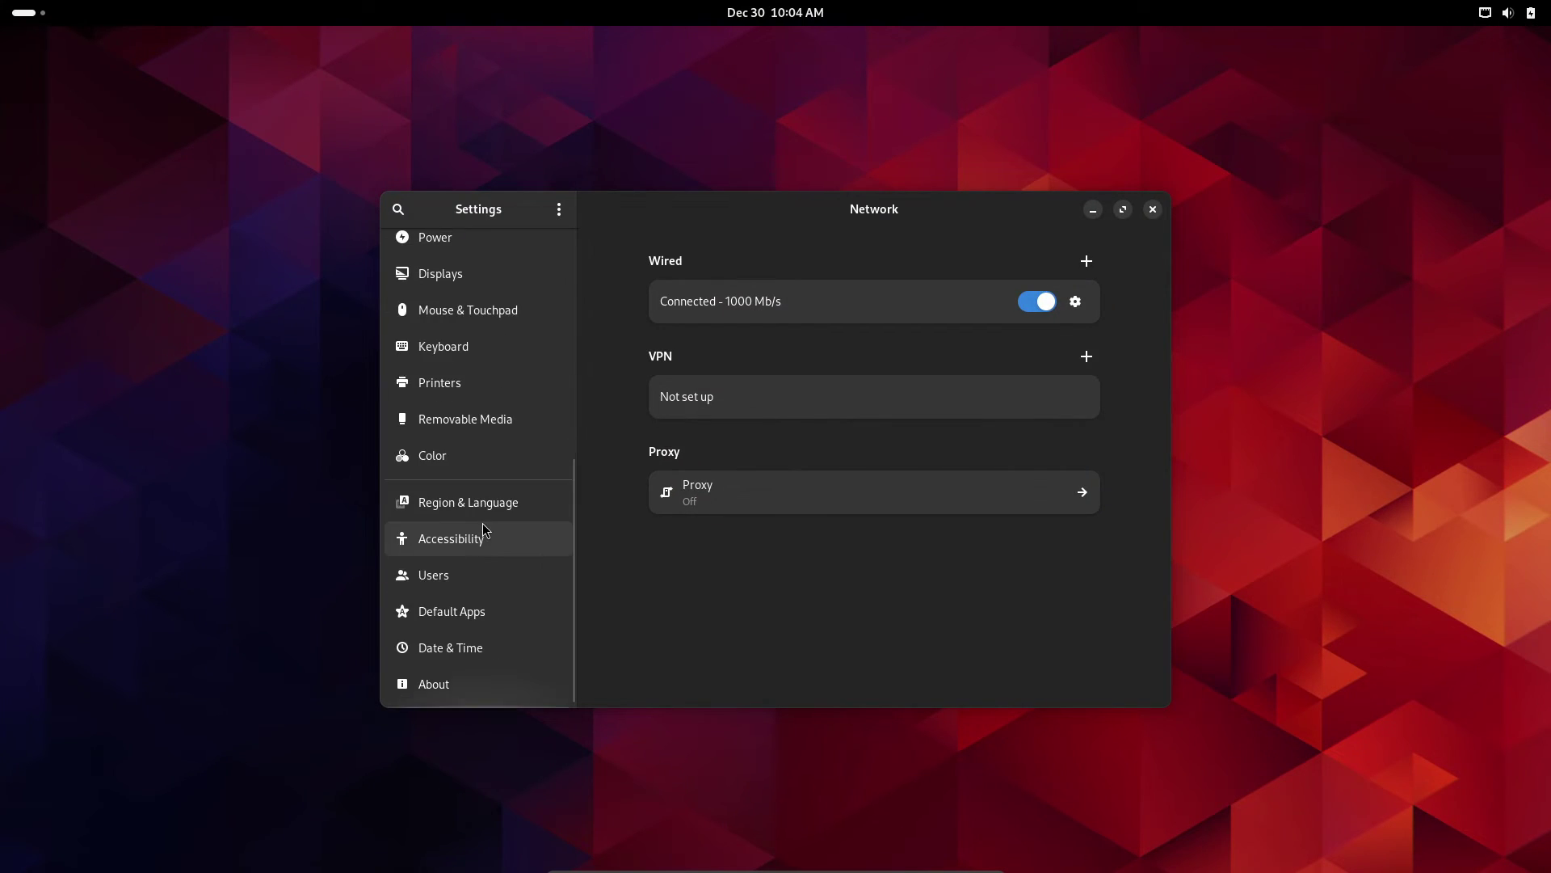
pyautogui.click(485, 691)
pyautogui.scroll(-1, 764, 468)
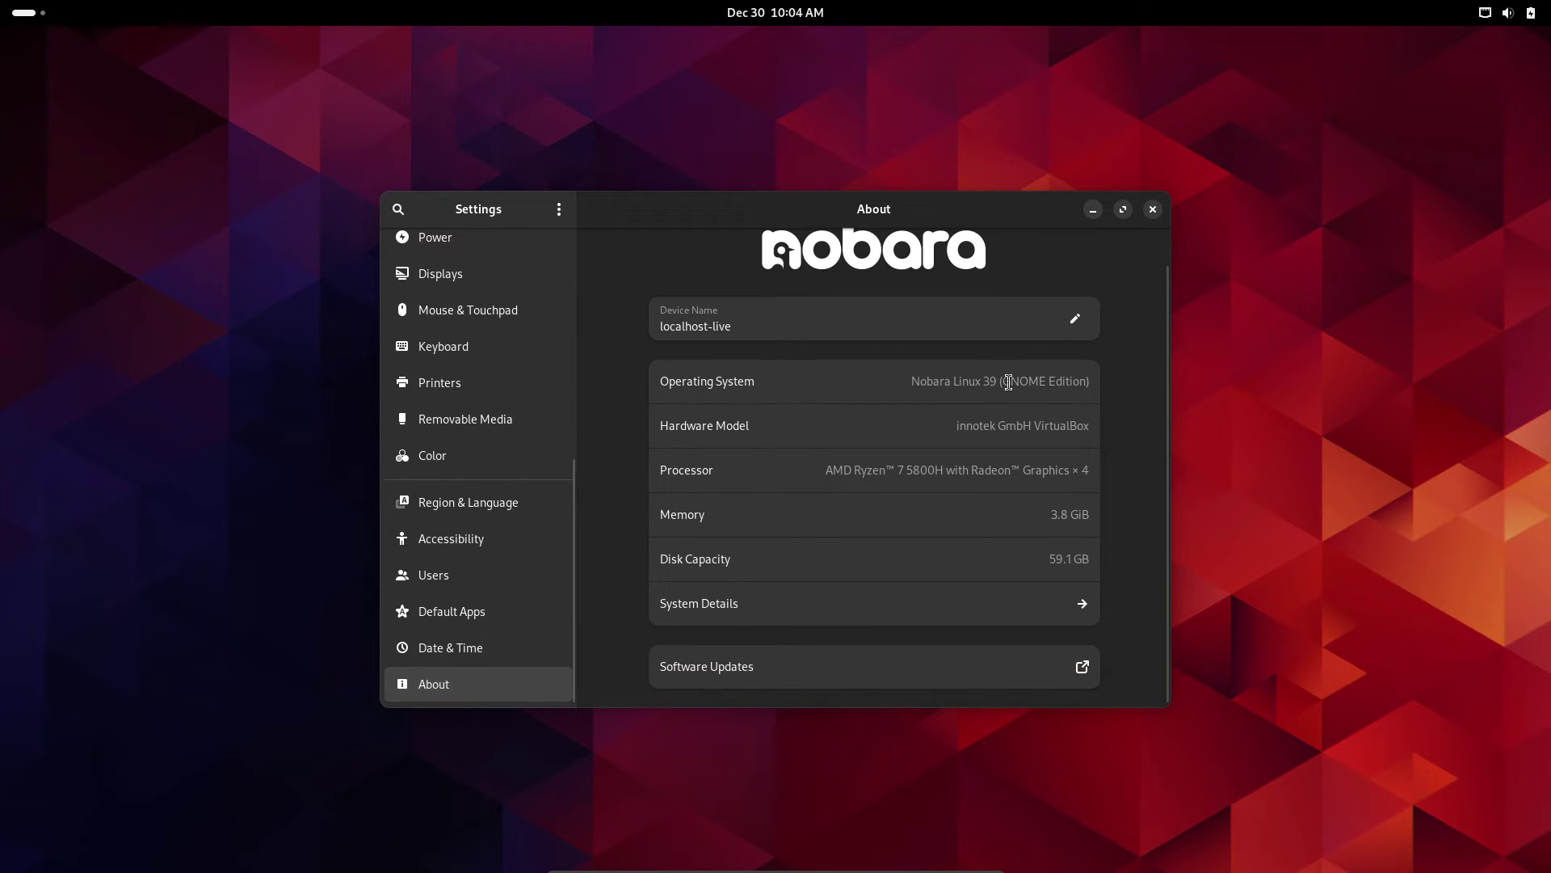
pyautogui.click(1084, 606)
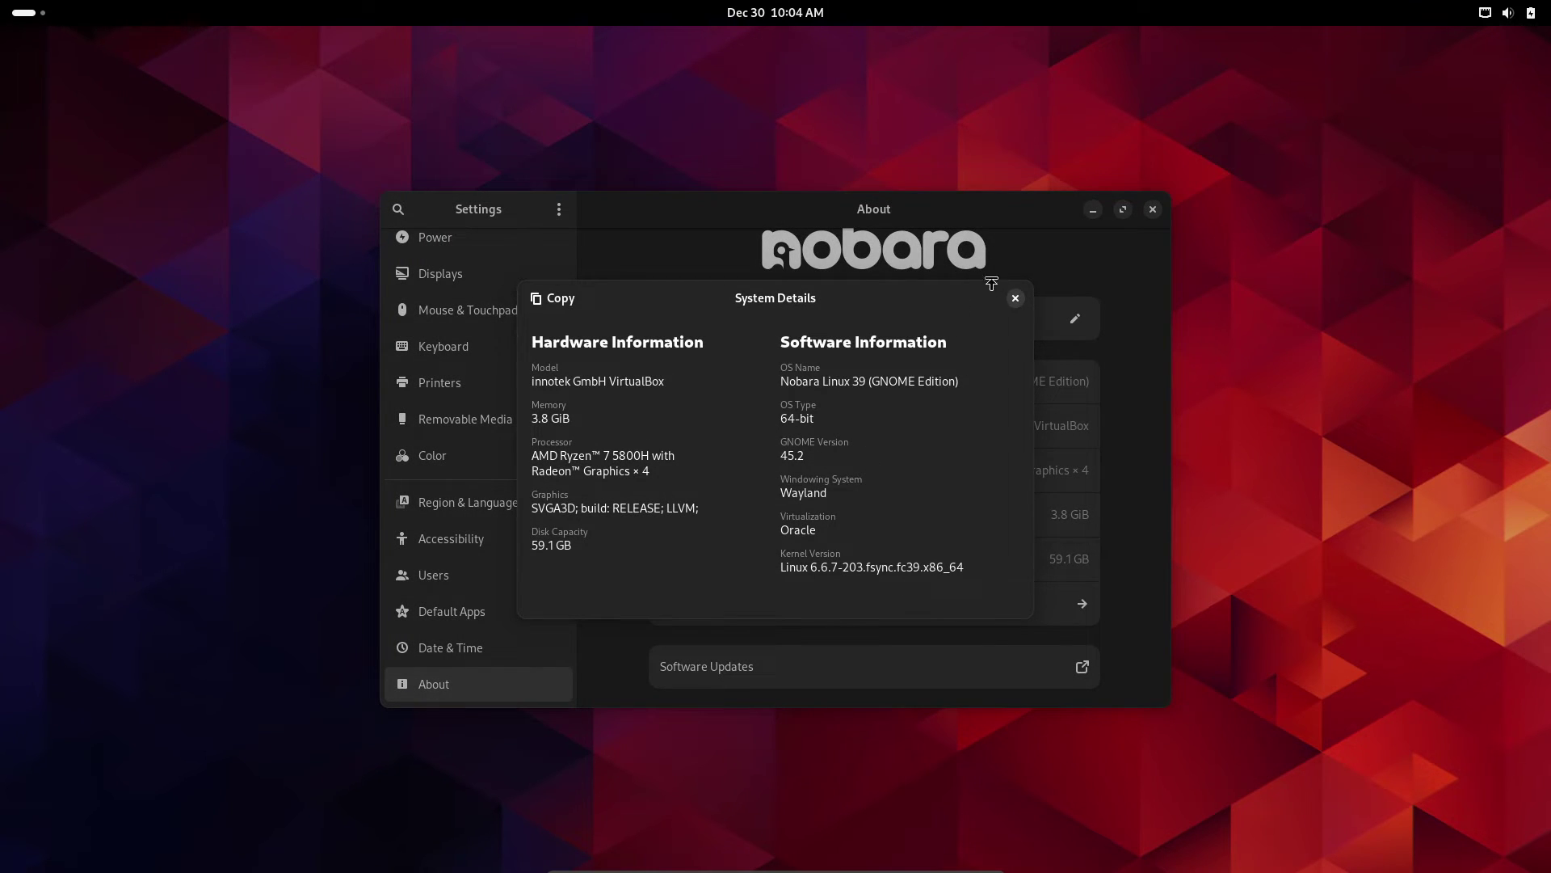
pyautogui.click(1016, 298)
pyautogui.click(1153, 209)
pyautogui.press('super')
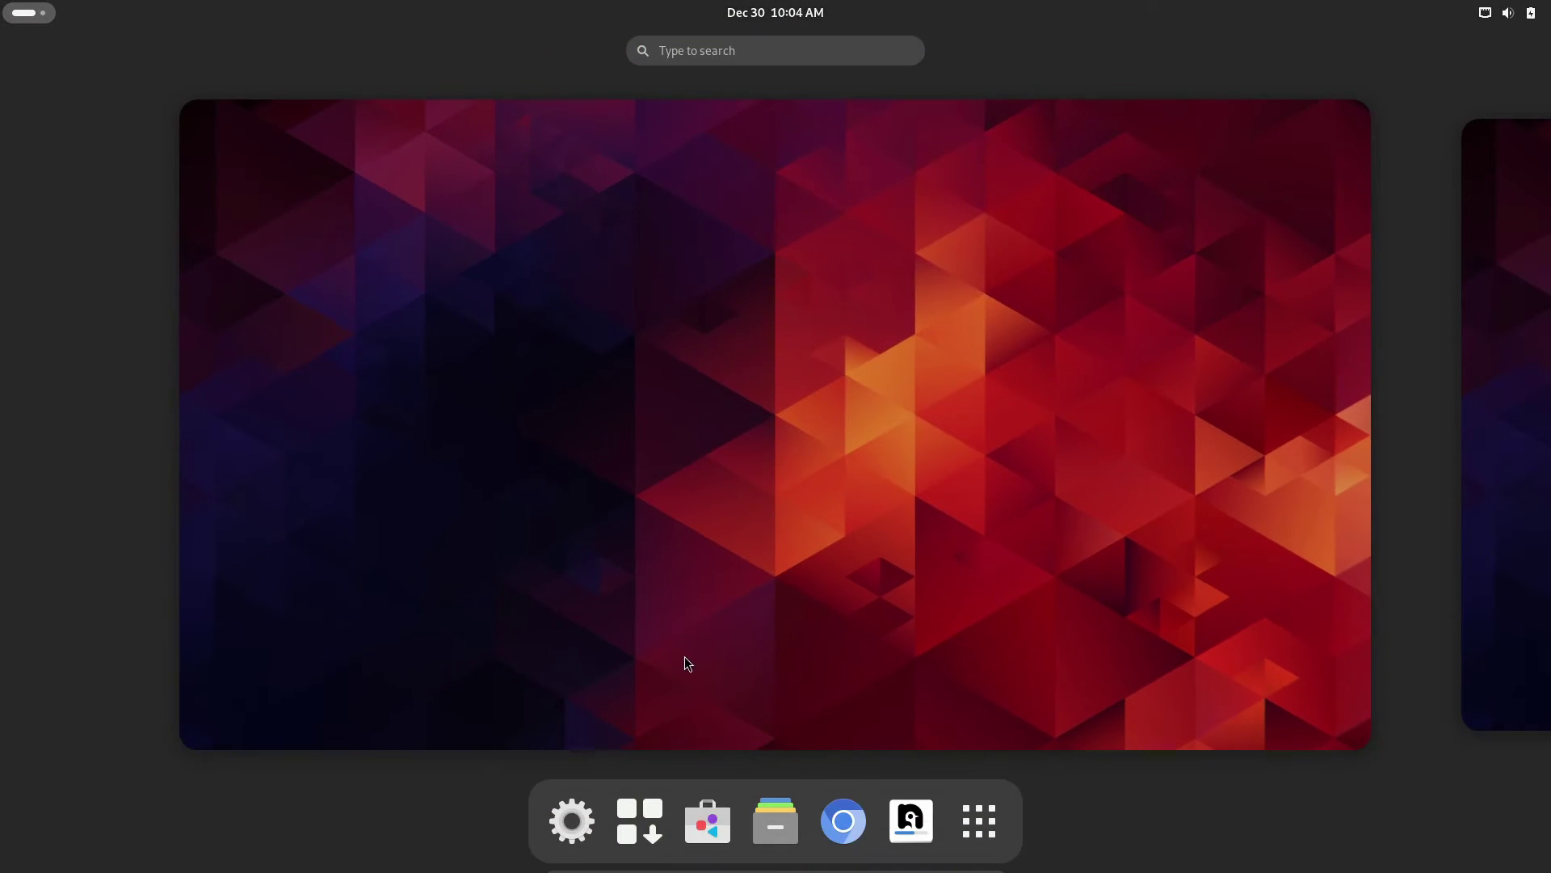
# - Launch System Monitor, check its Resources, File Systems and Processes tabs, then close it
pyautogui.click(980, 828)
pyautogui.scroll(-1, 520, 658)
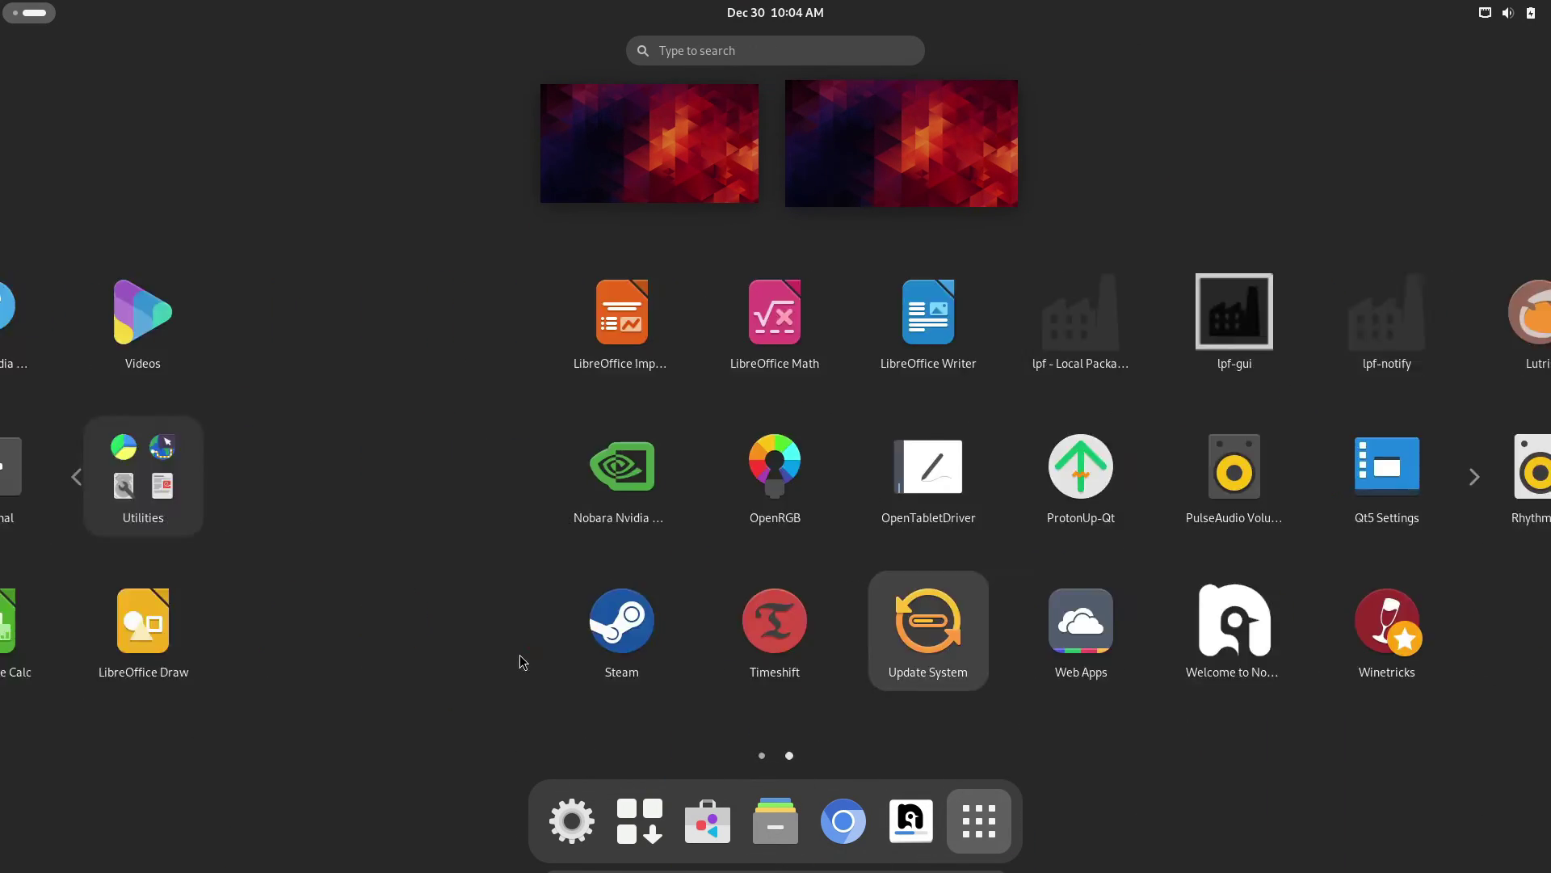
pyautogui.scroll(1, 519, 658)
pyautogui.click(823, 499)
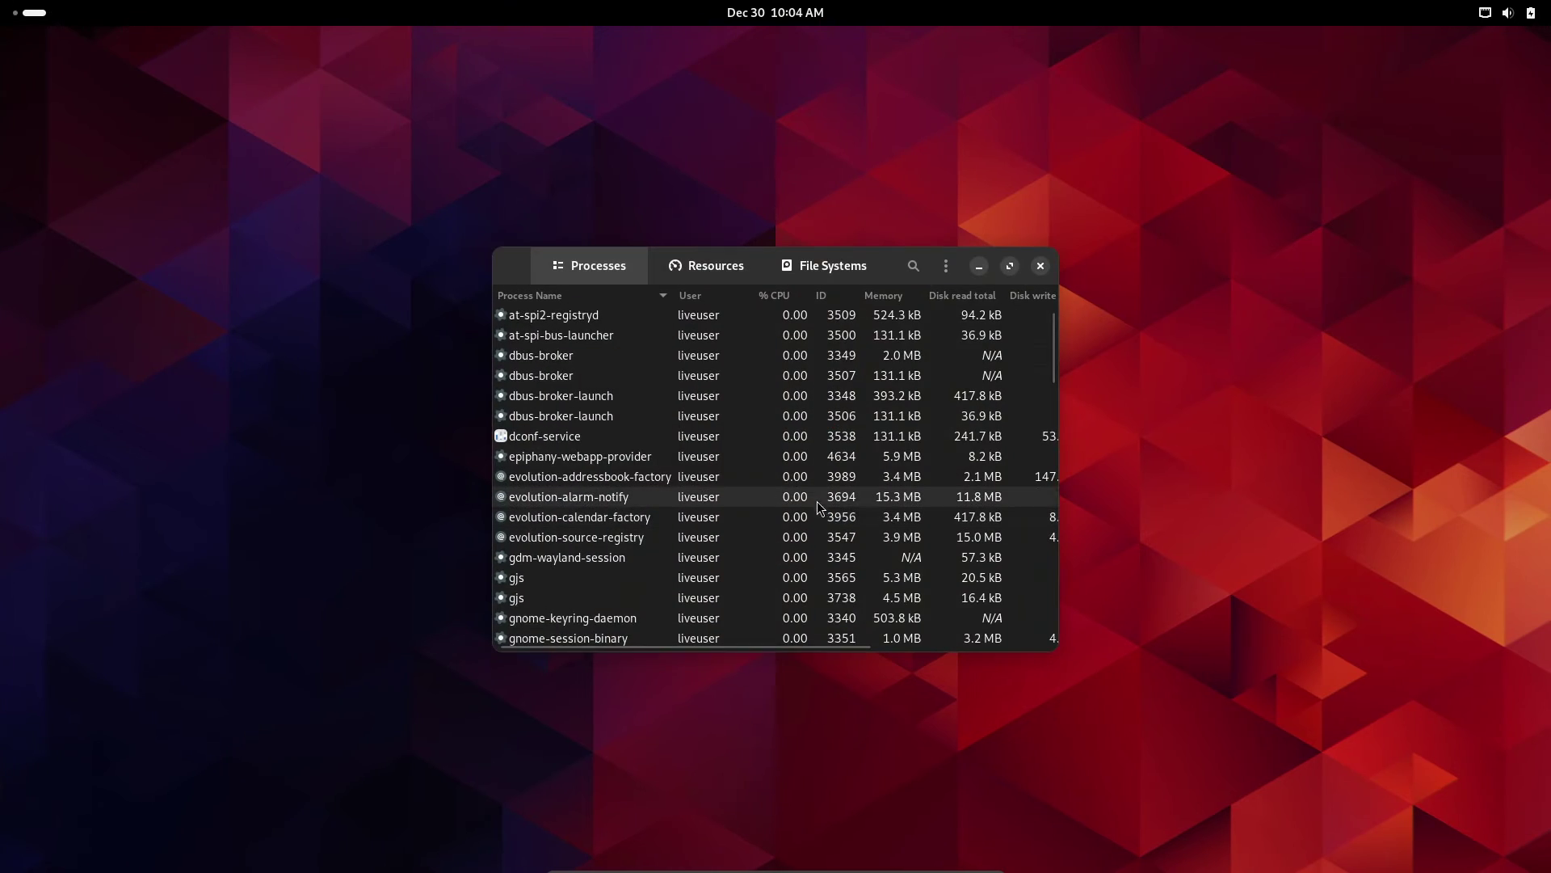
pyautogui.click(721, 270)
pyautogui.click(794, 273)
pyautogui.click(621, 275)
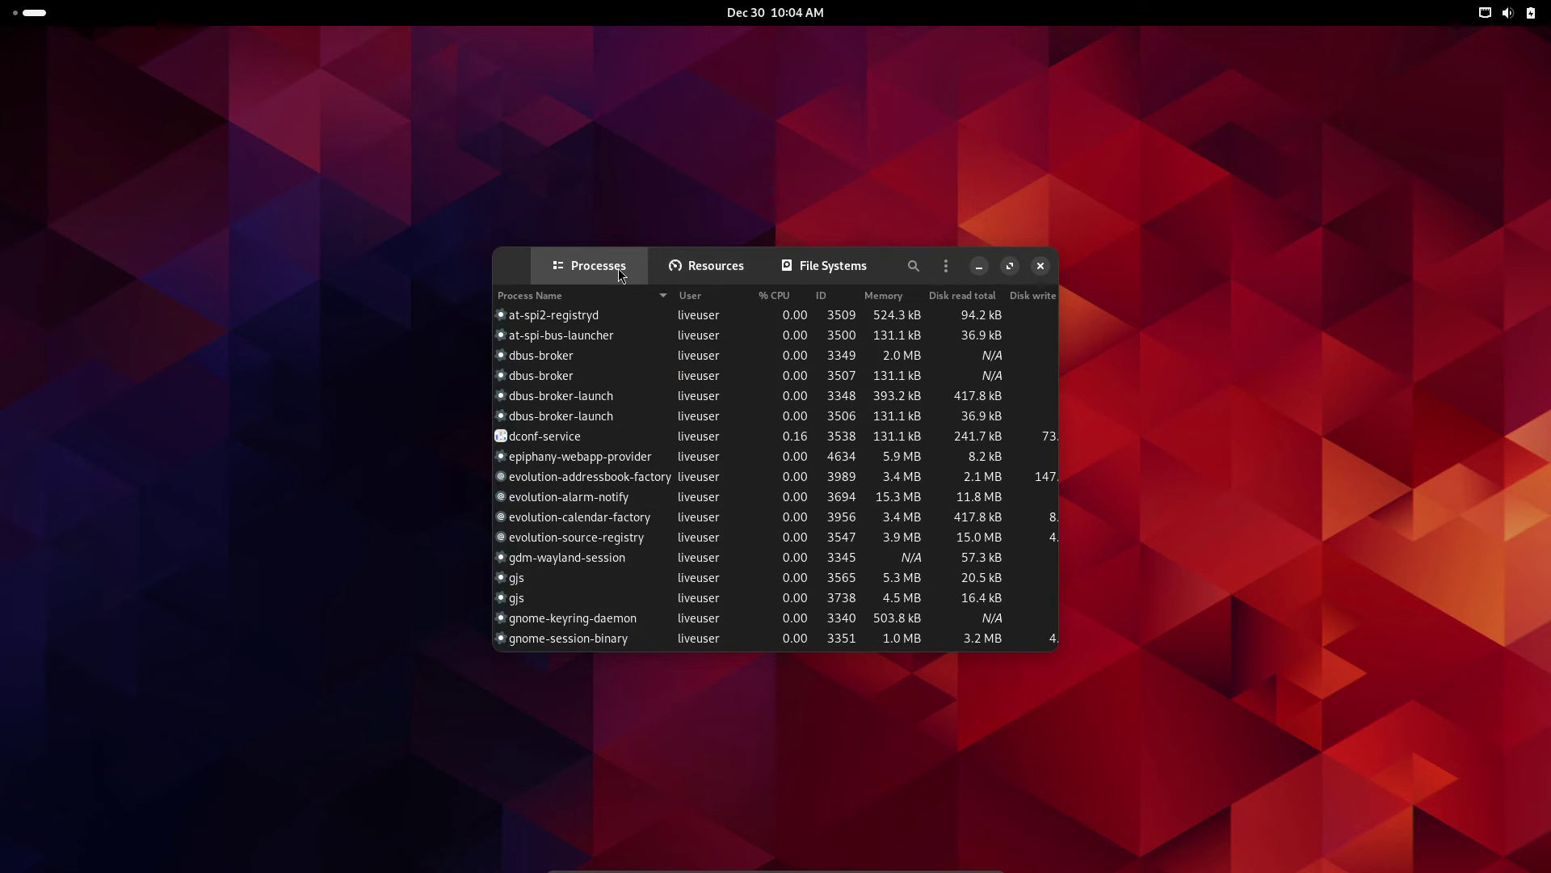
pyautogui.click(1040, 266)
# - Browse the full application grid again, then boot the next GRUB boot option
pyautogui.moveTo(0, 0)
pyautogui.click(980, 821)
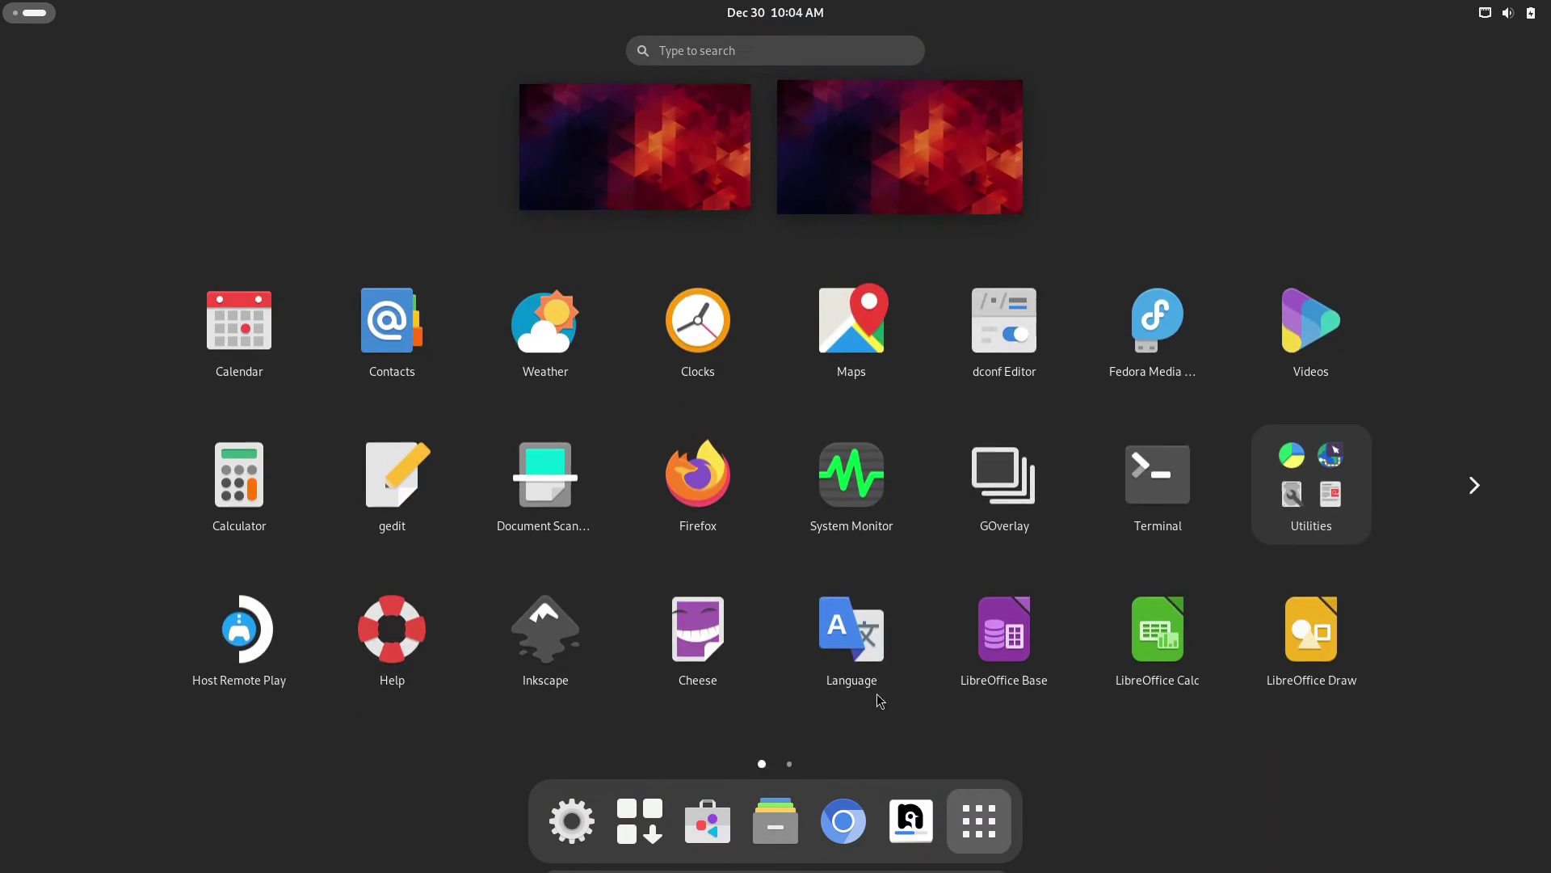
pyautogui.scroll(-1, 836, 644)
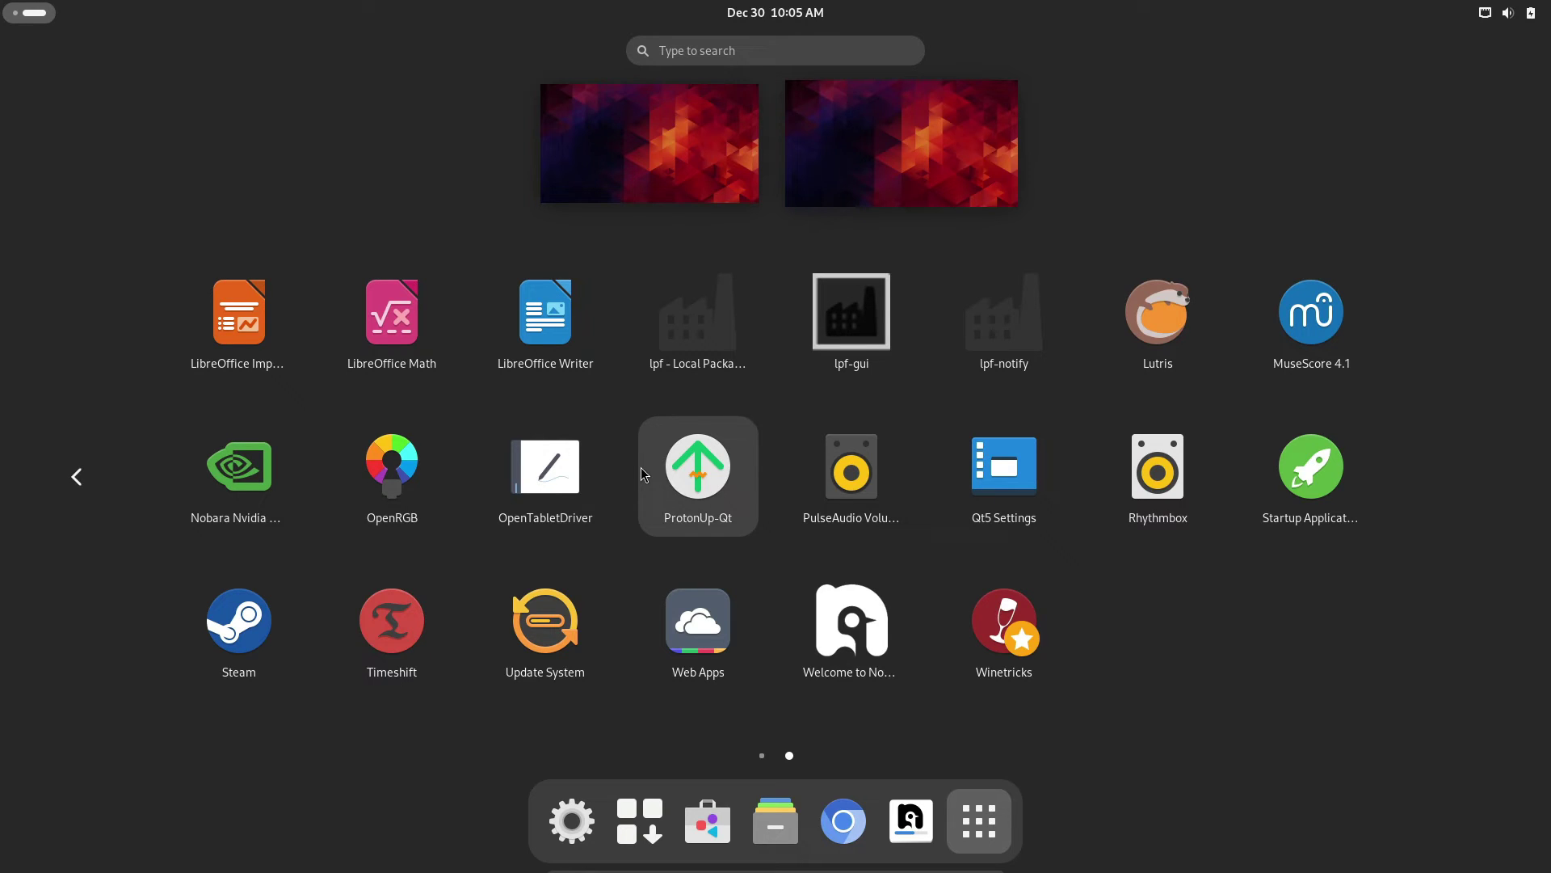
pyautogui.press('Down')
pyautogui.press('Return')
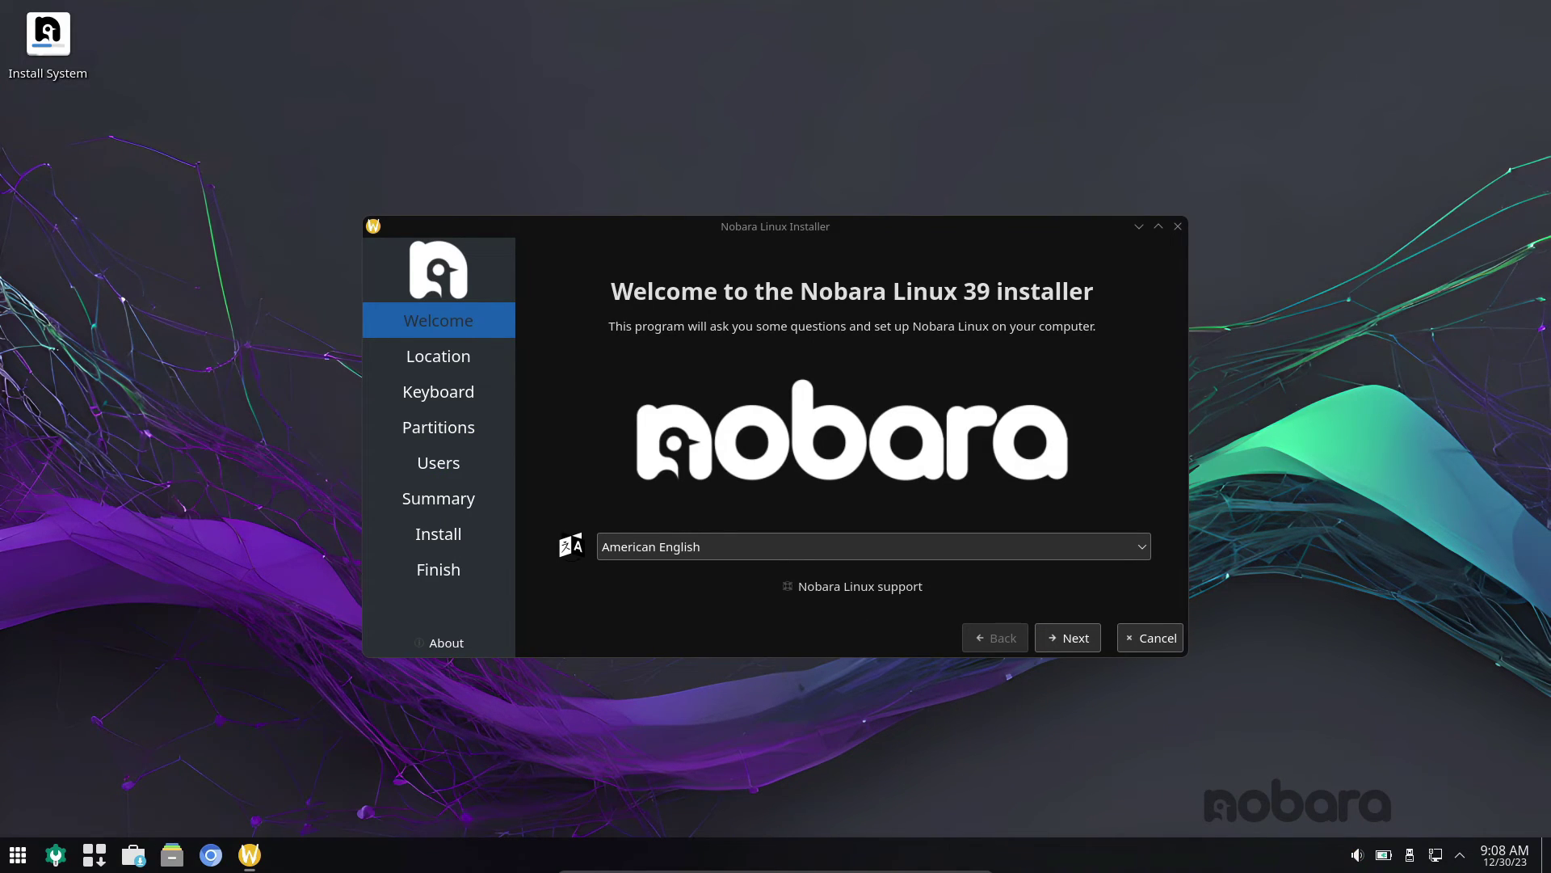
# - Accept Asia/Kolkata and English (US) keyboard, choose Erase disk with Swap (with Hibernate), and continue
pyautogui.click(1090, 639)
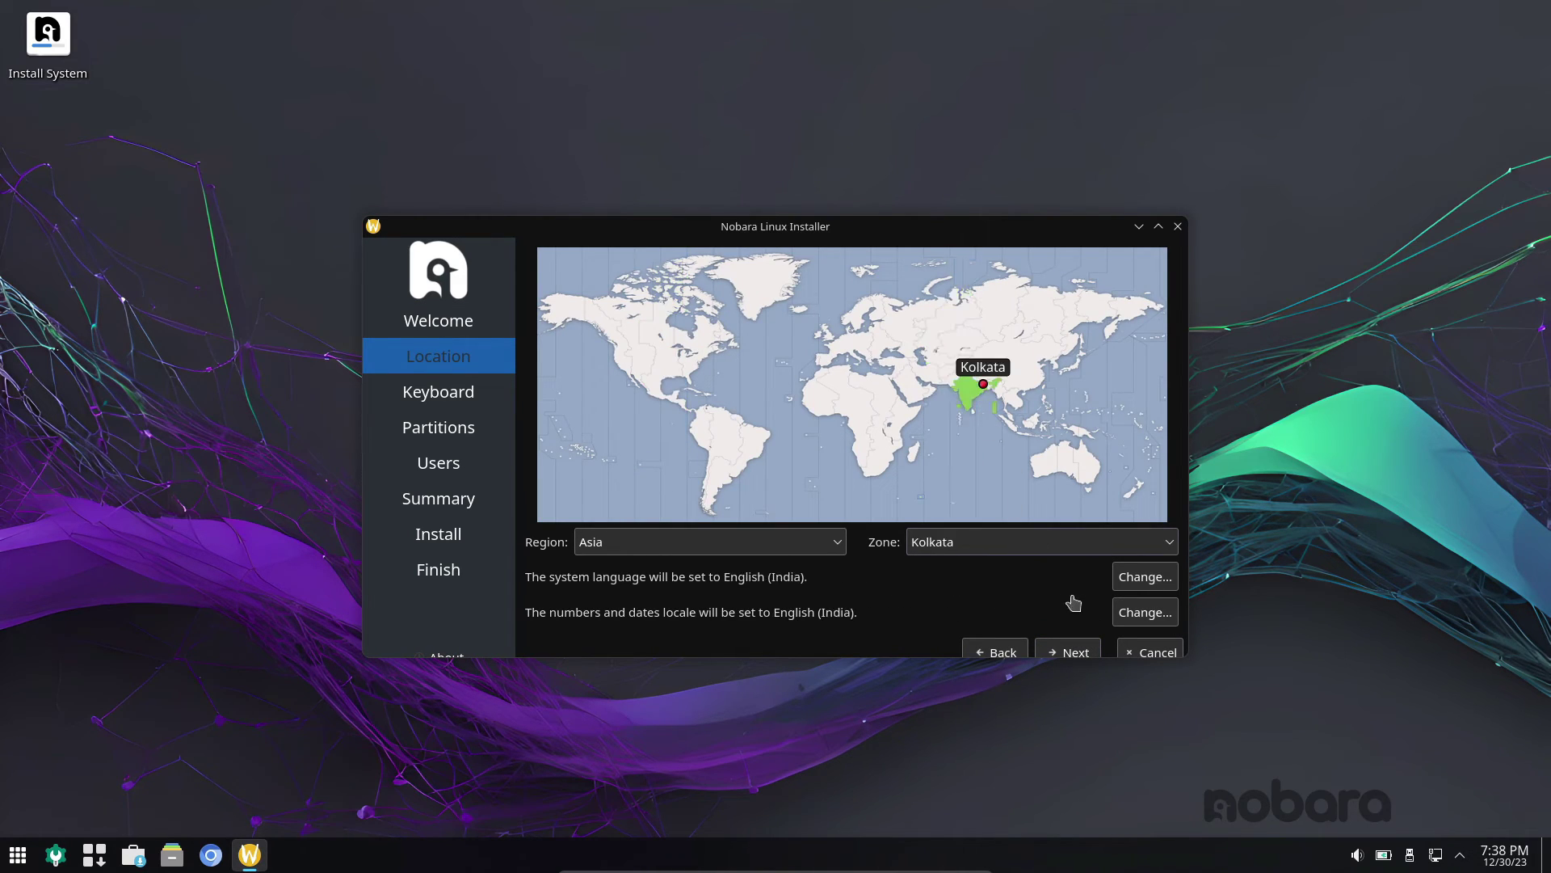
pyautogui.click(1077, 652)
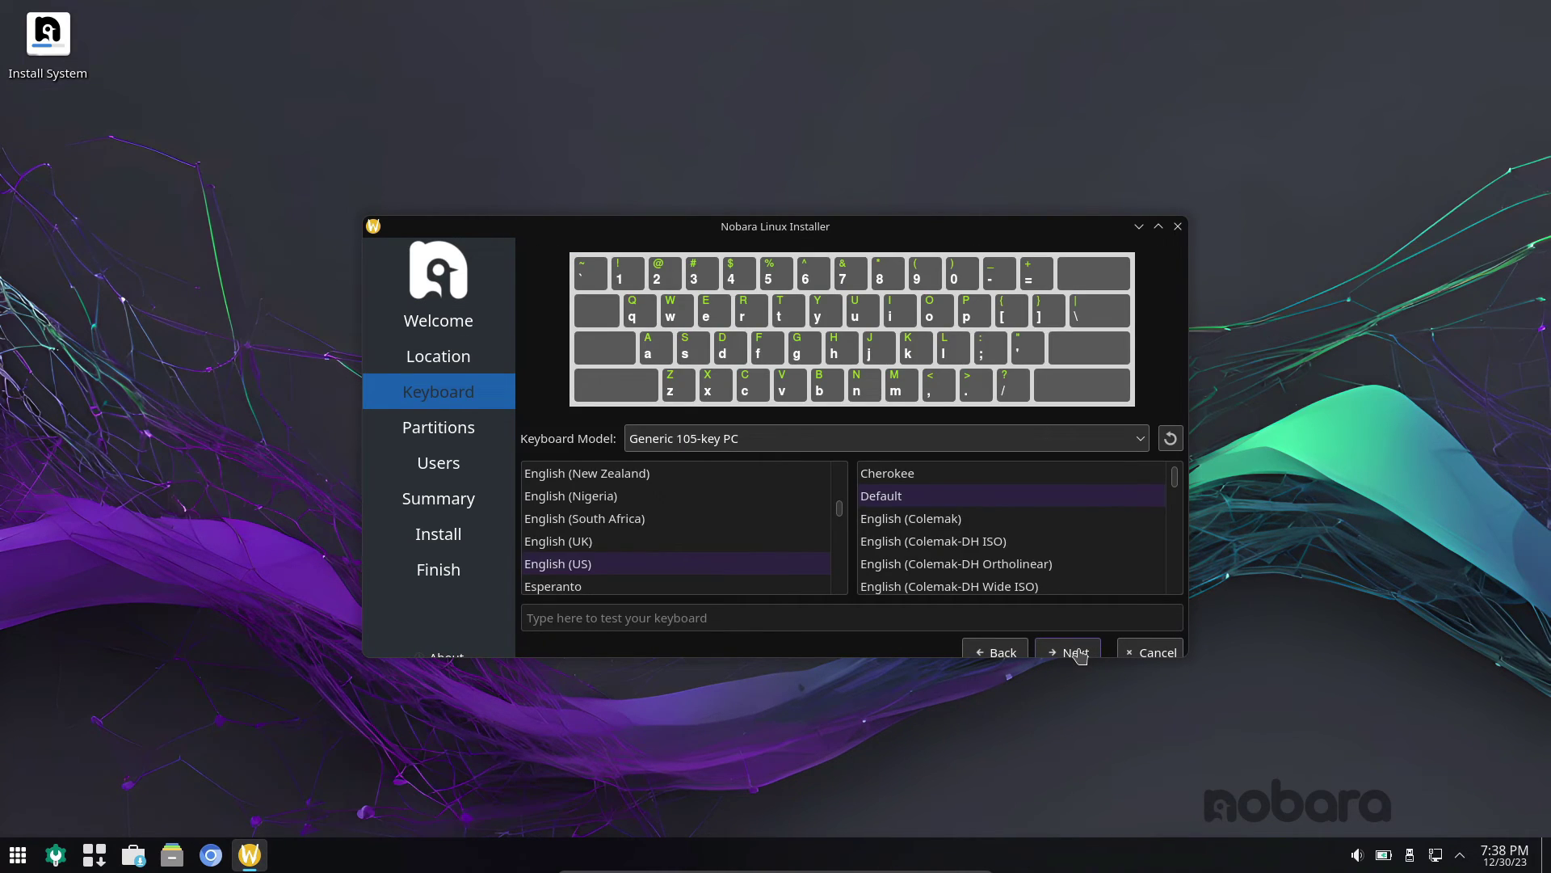
pyautogui.click(1078, 652)
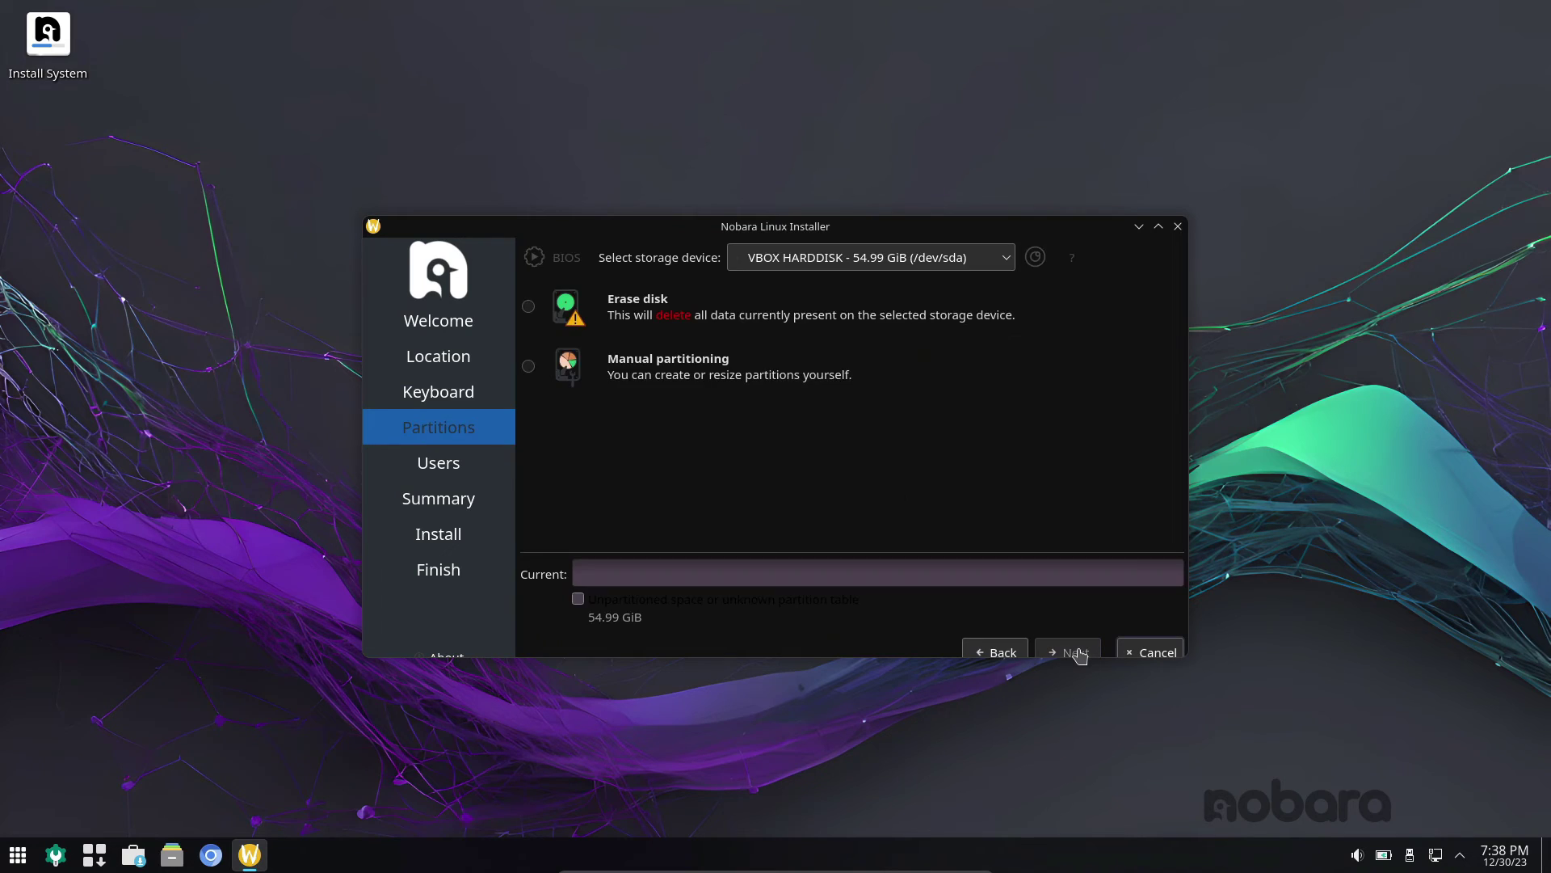
pyautogui.click(529, 306)
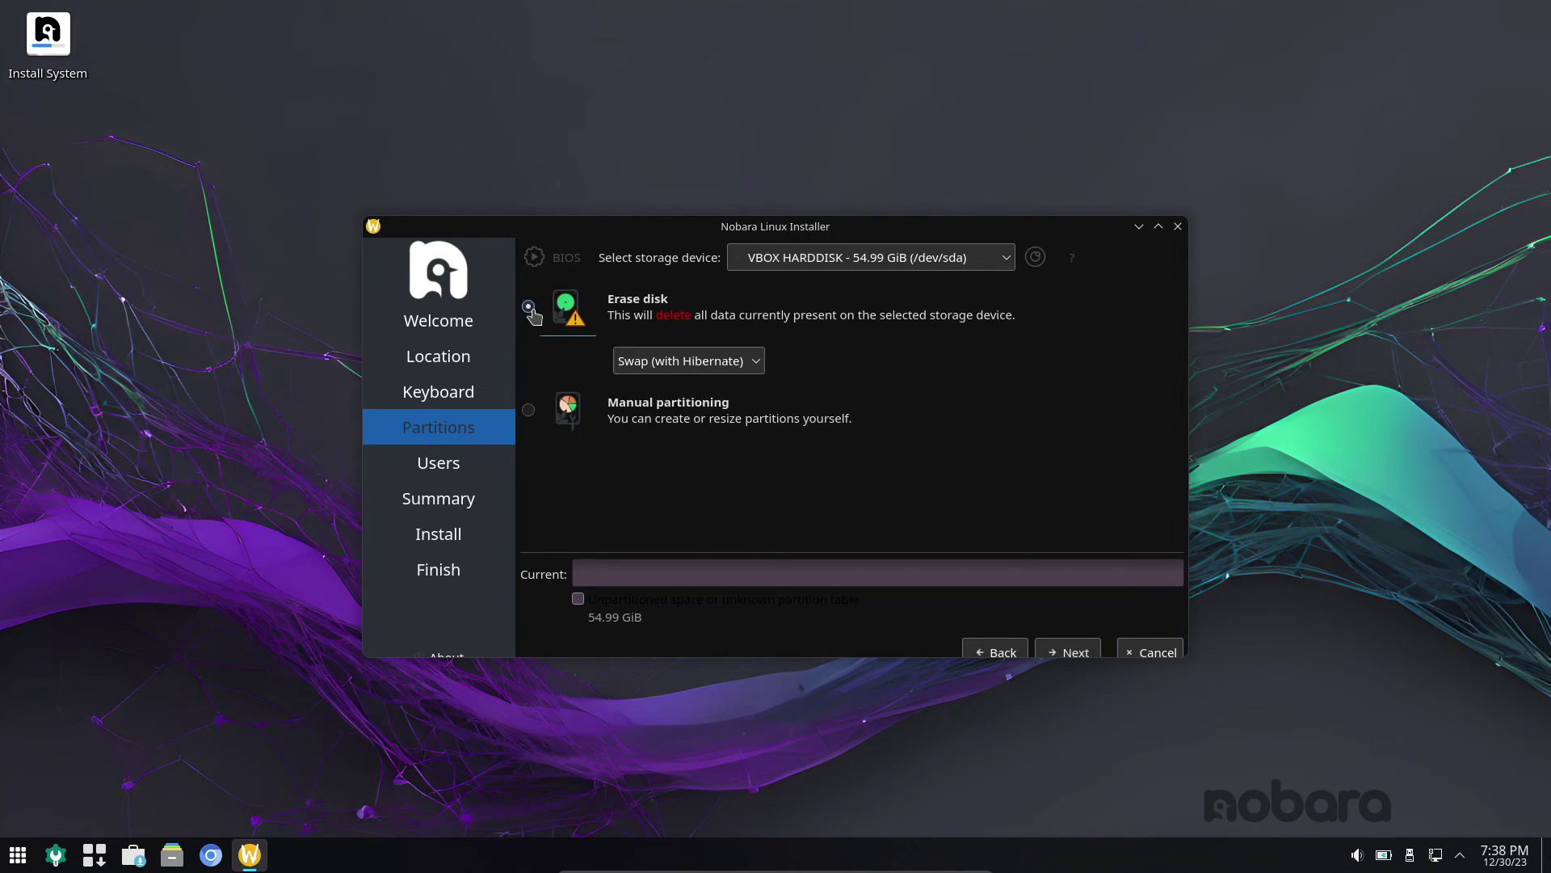
pyautogui.scroll(-1, 1100, 392)
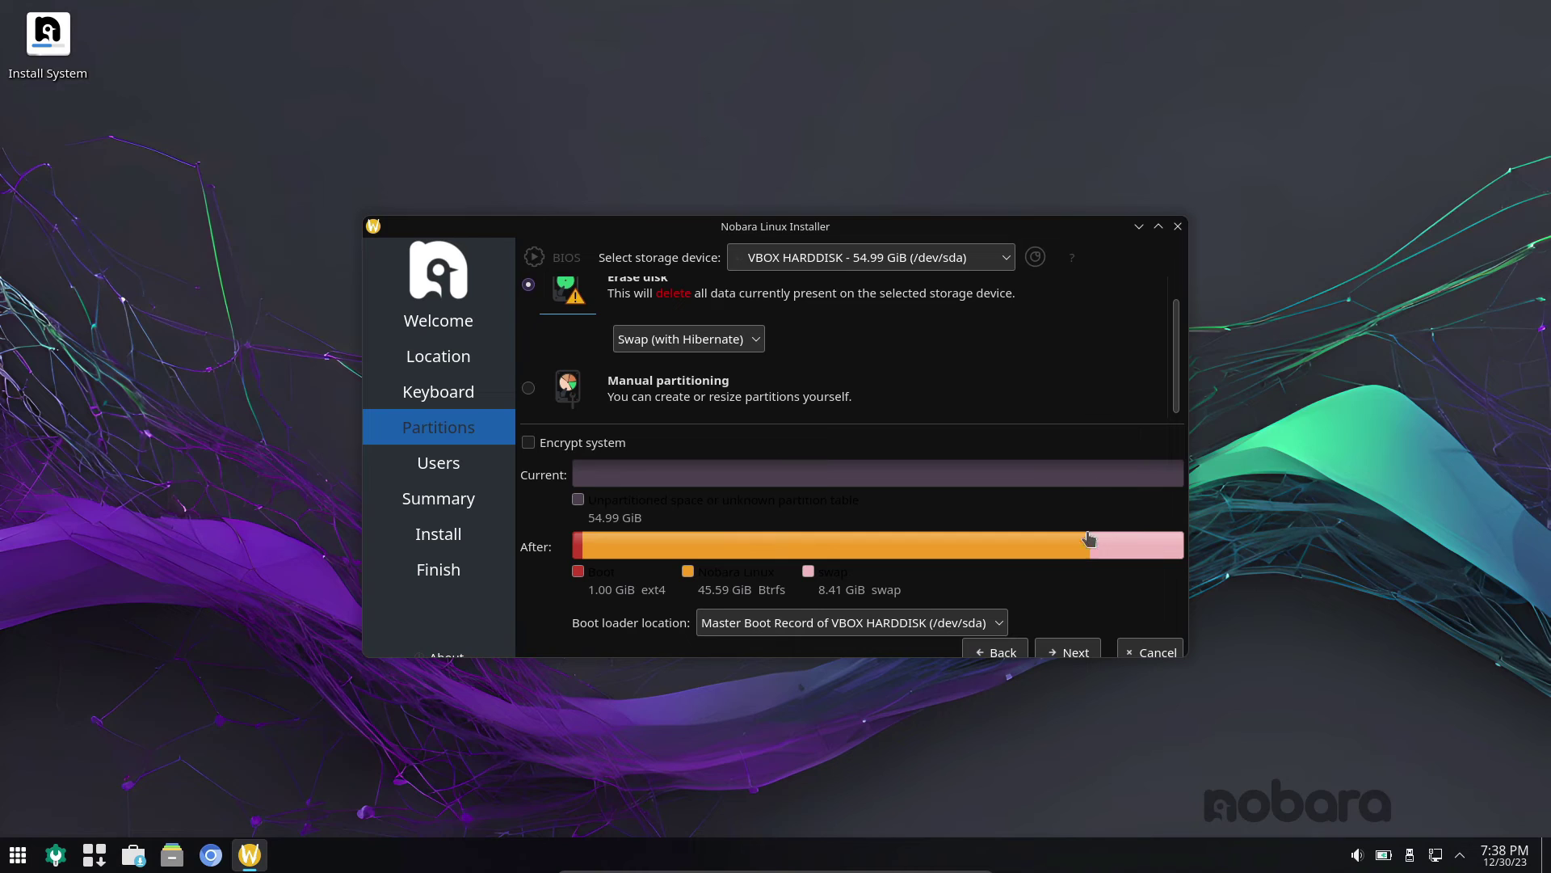
pyautogui.click(1074, 651)
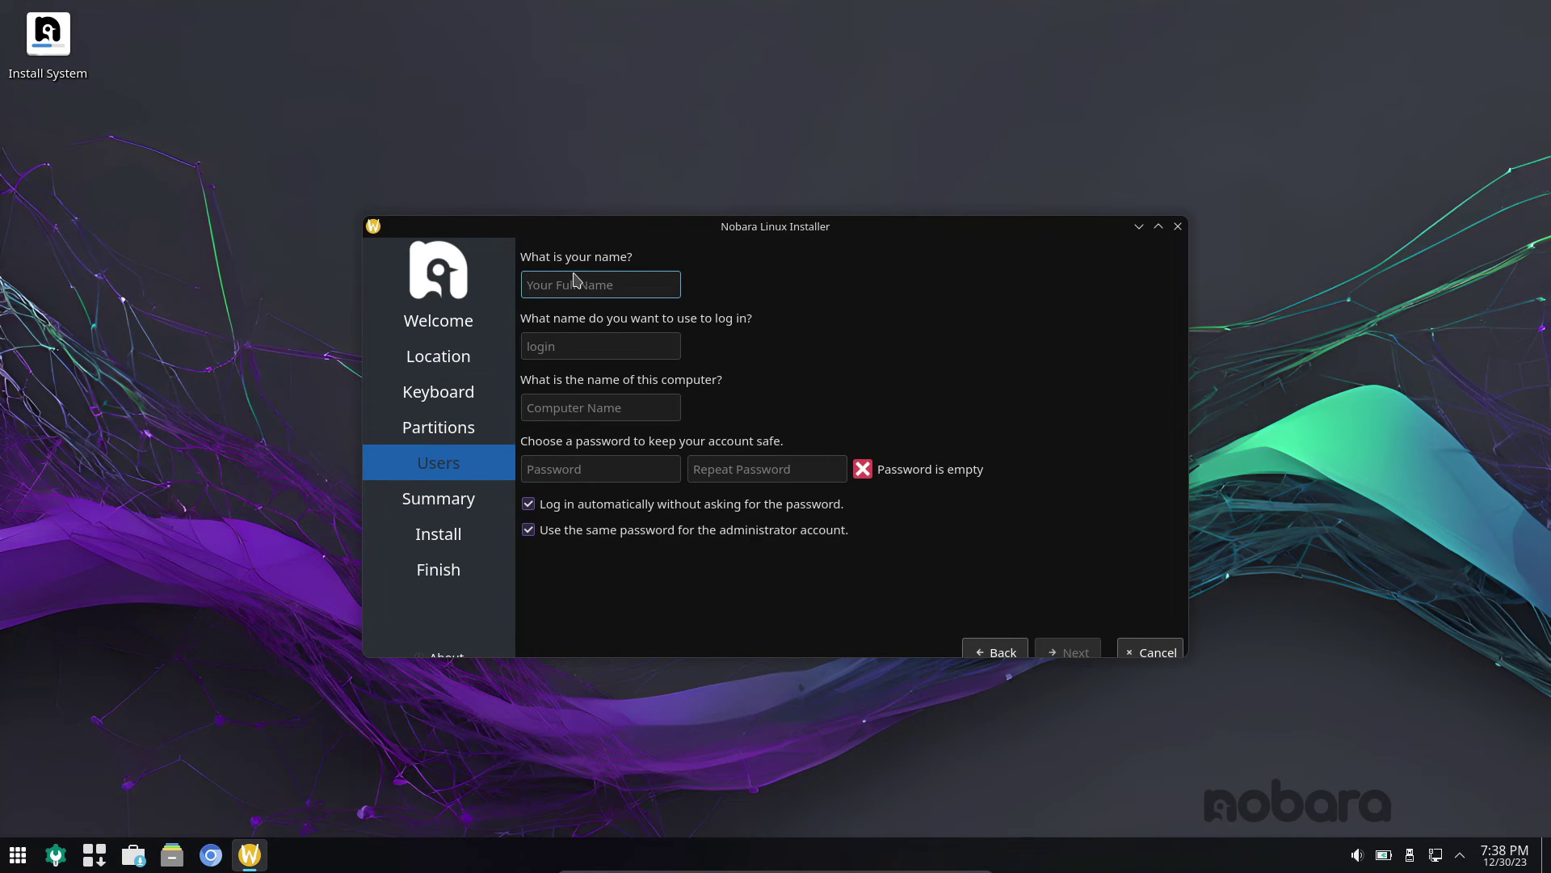
# - Fill in the user account name and set and confirm the account password
pyautogui.write('code')
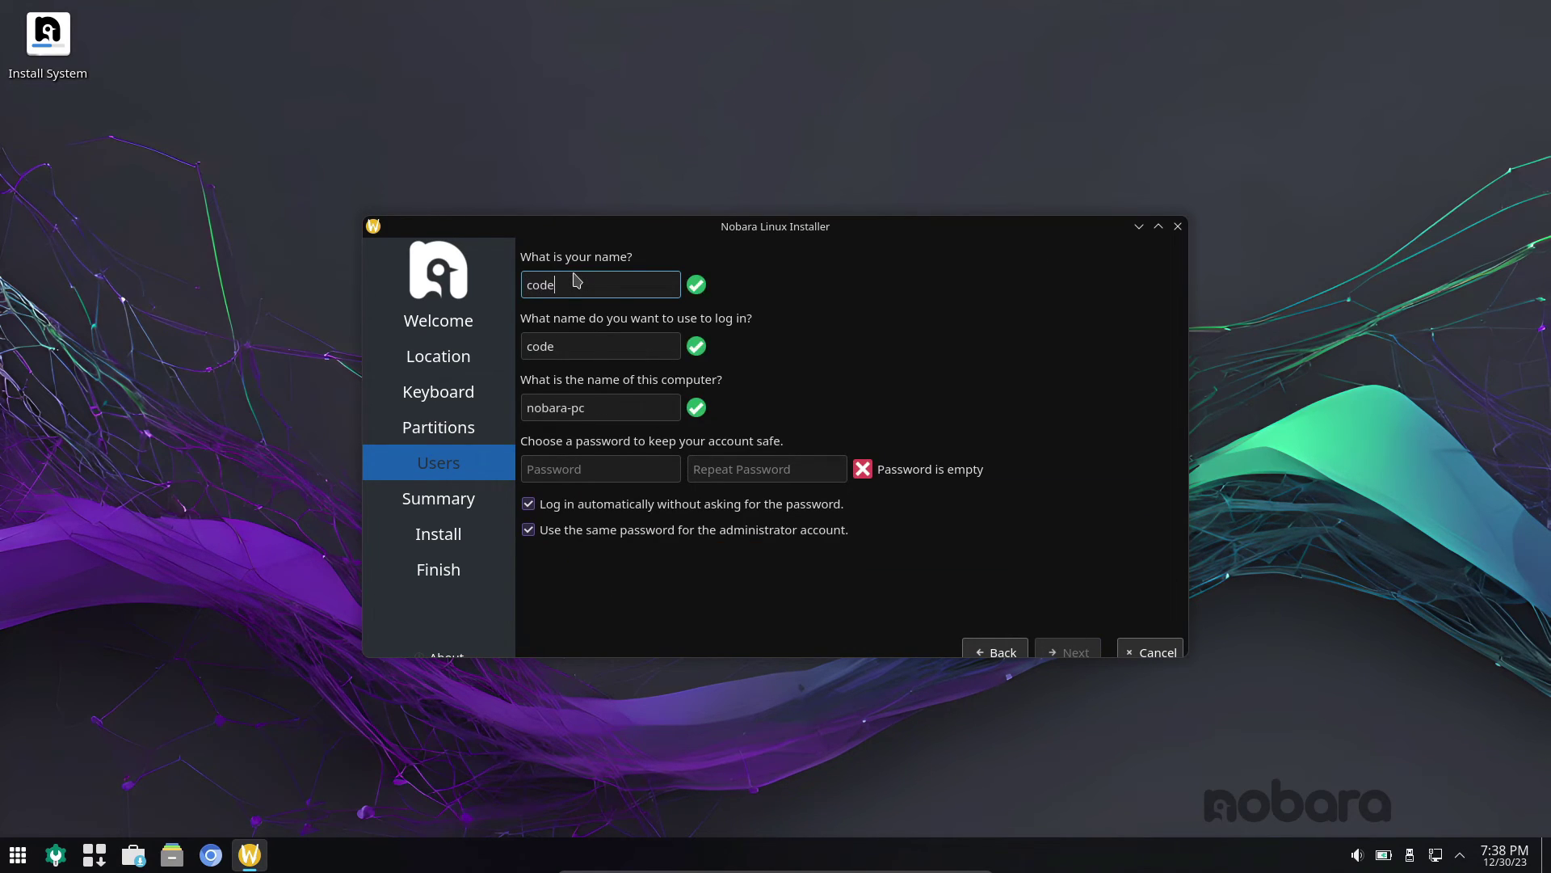
pyautogui.press('Tab')
pyautogui.press('Tab')
pyautogui.press('Tab')
pyautogui.write('12345')
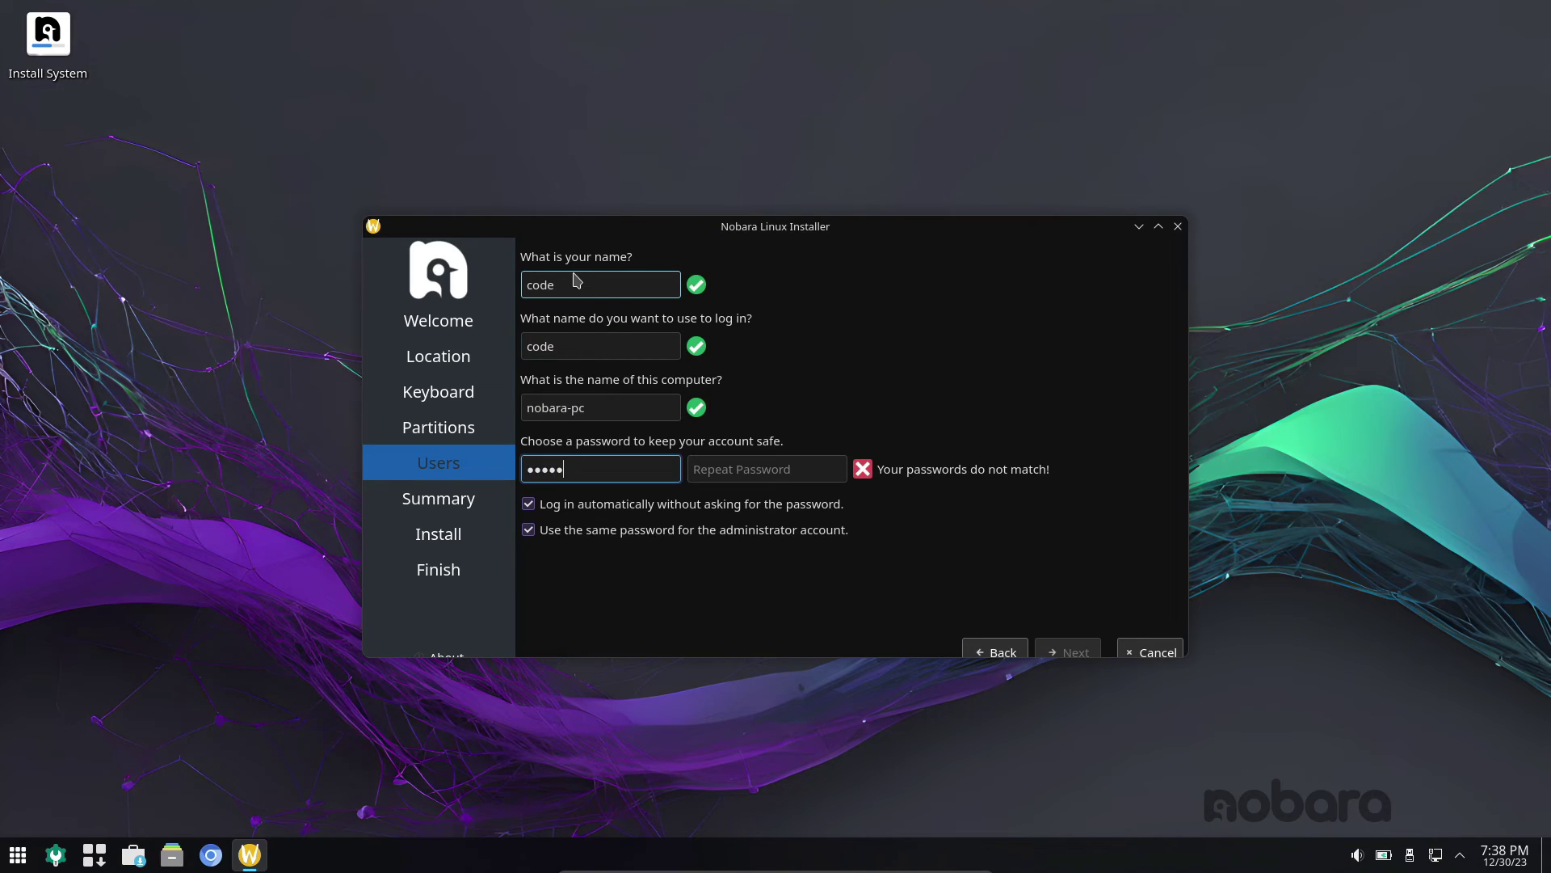
pyautogui.press('Tab')
pyautogui.write('12345')
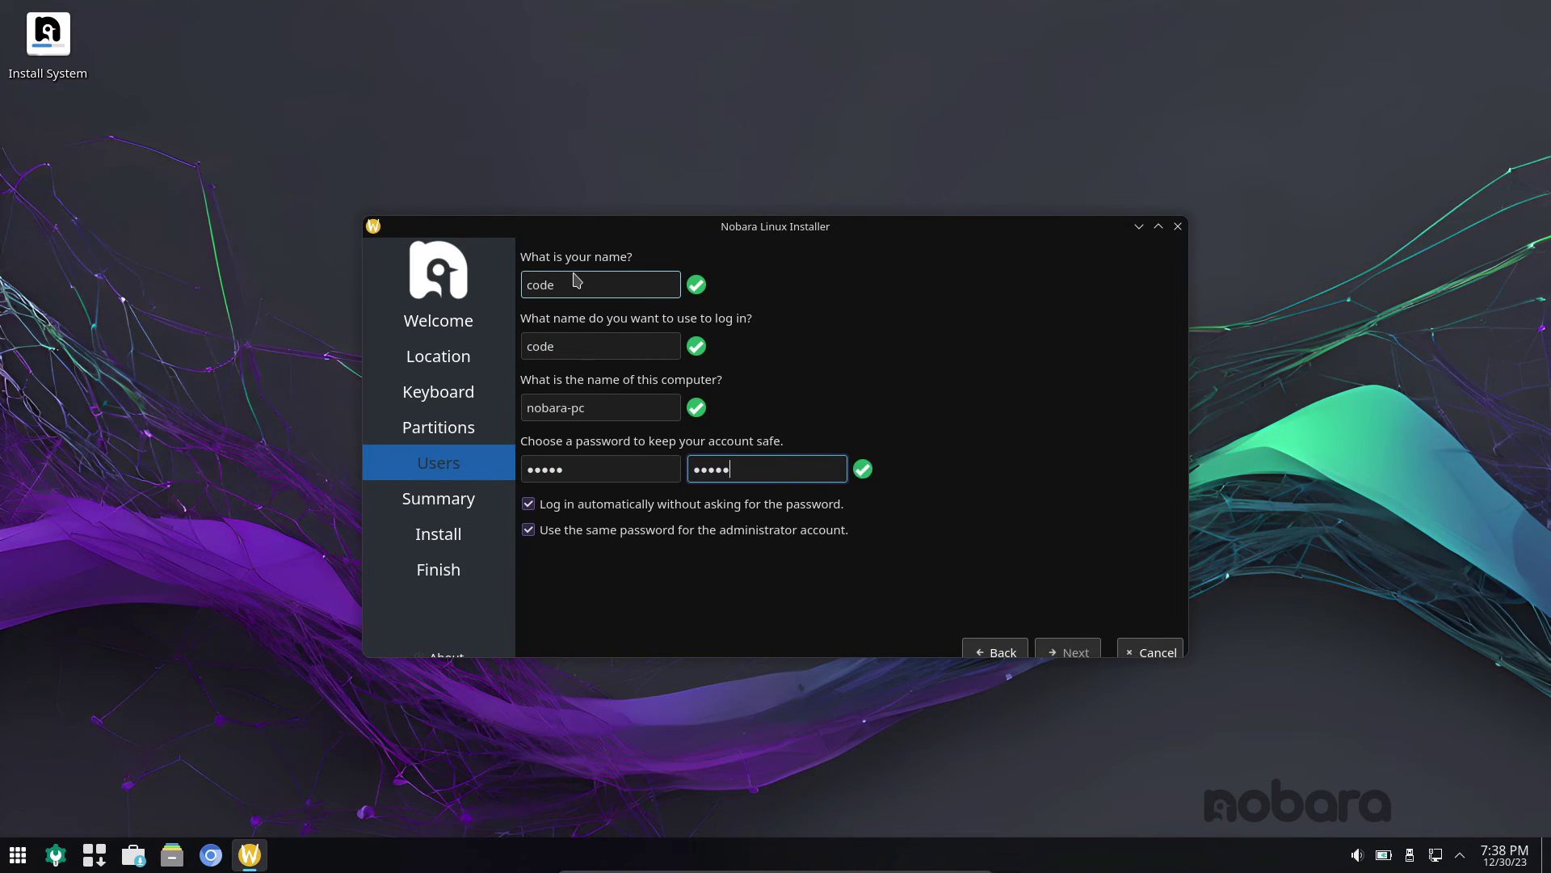
# - Install Nobara Linux 39 from the summary and choose to restart when it finishes
pyautogui.click(1077, 651)
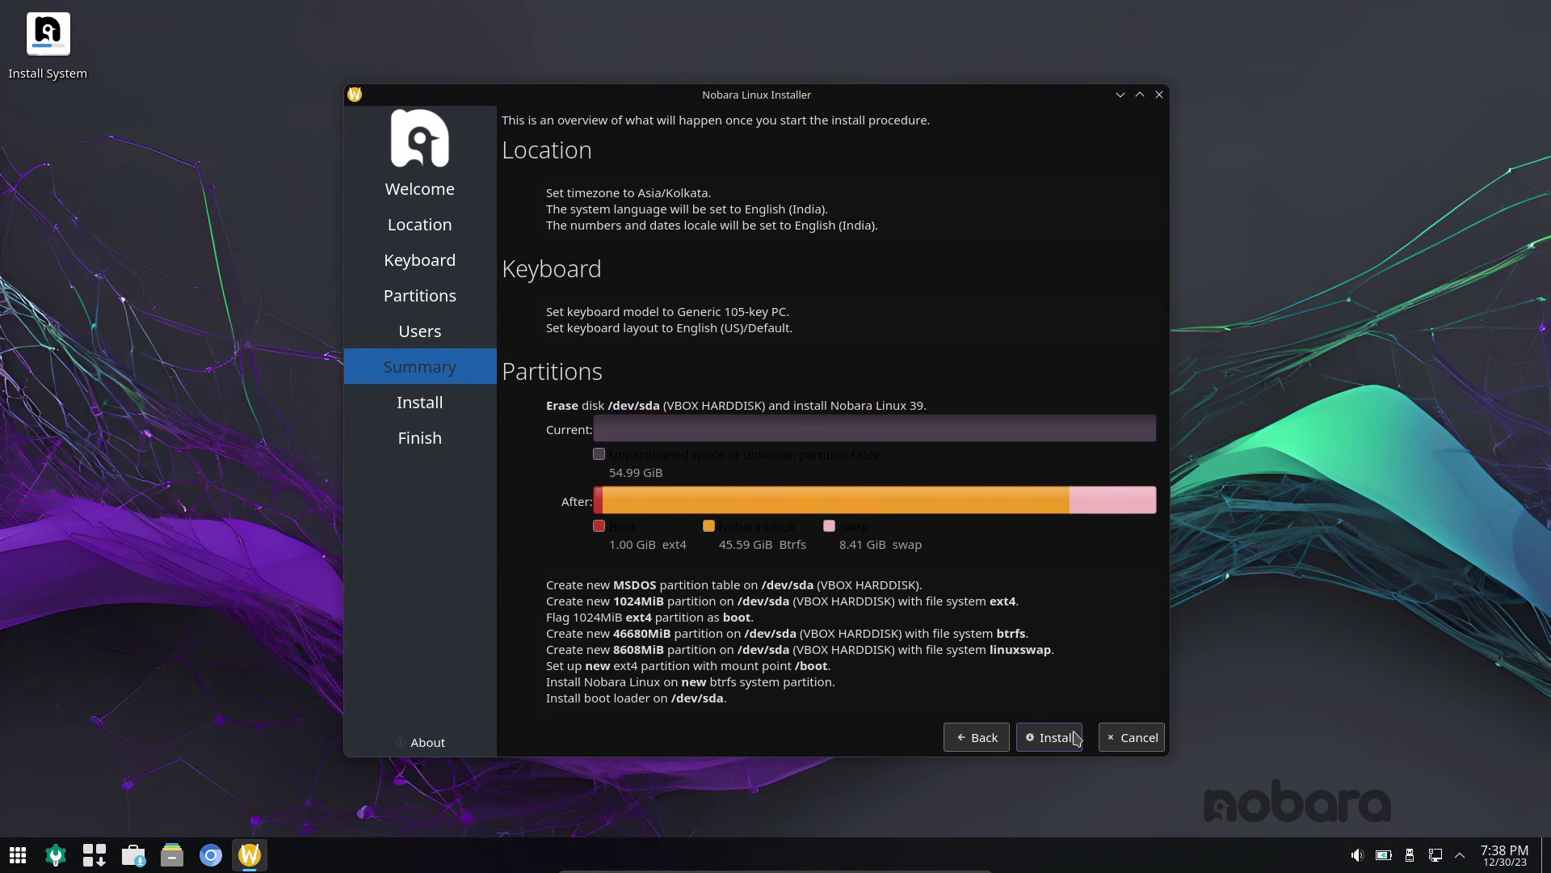
pyautogui.click(1075, 737)
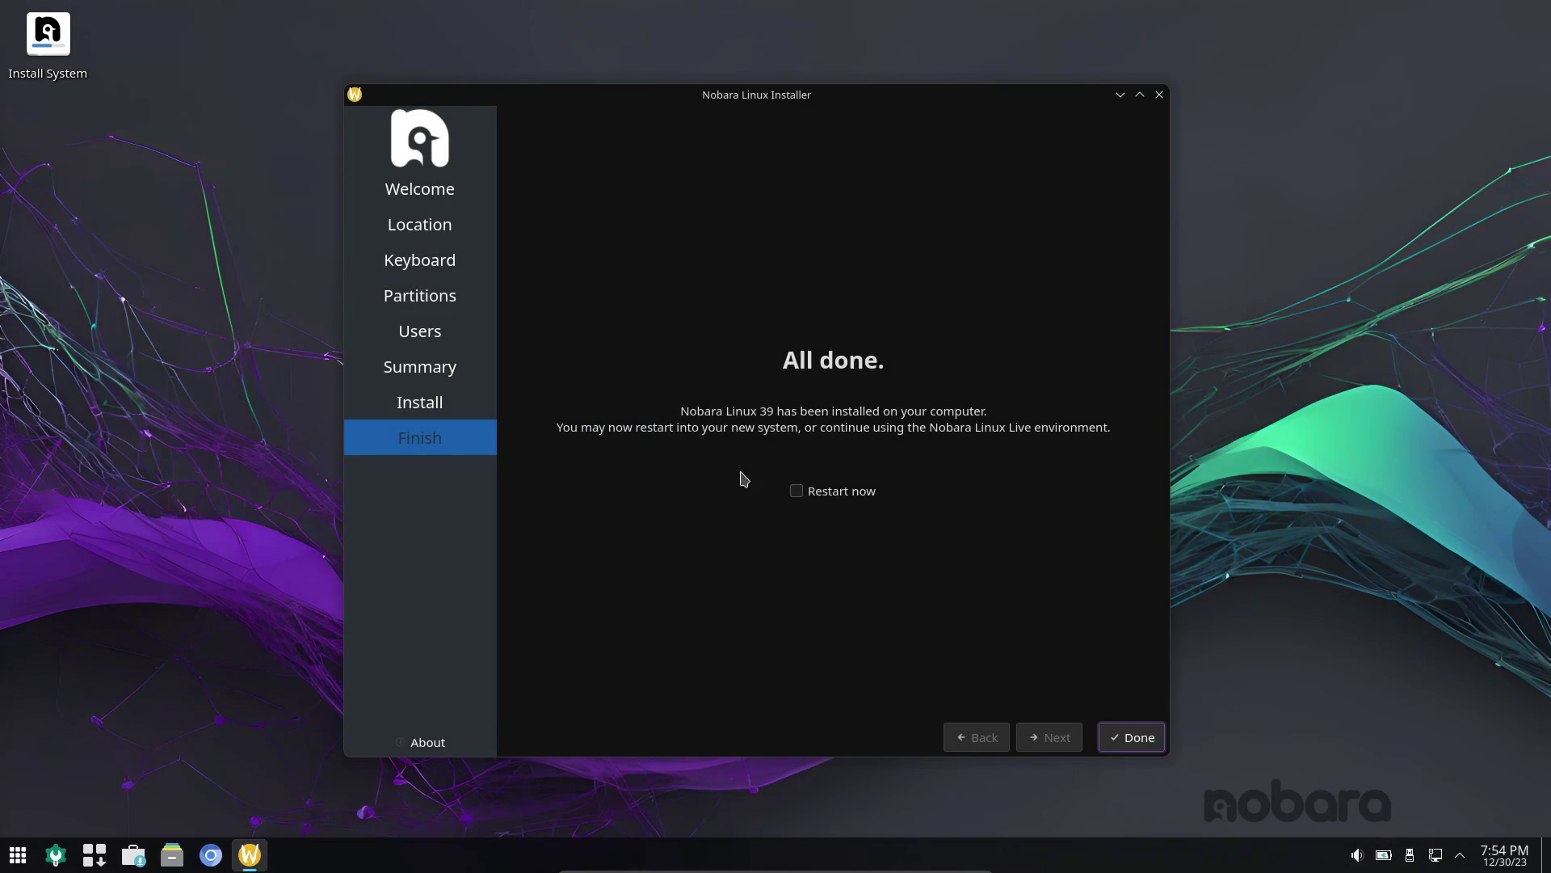
pyautogui.click(821, 493)
pyautogui.click(1125, 737)
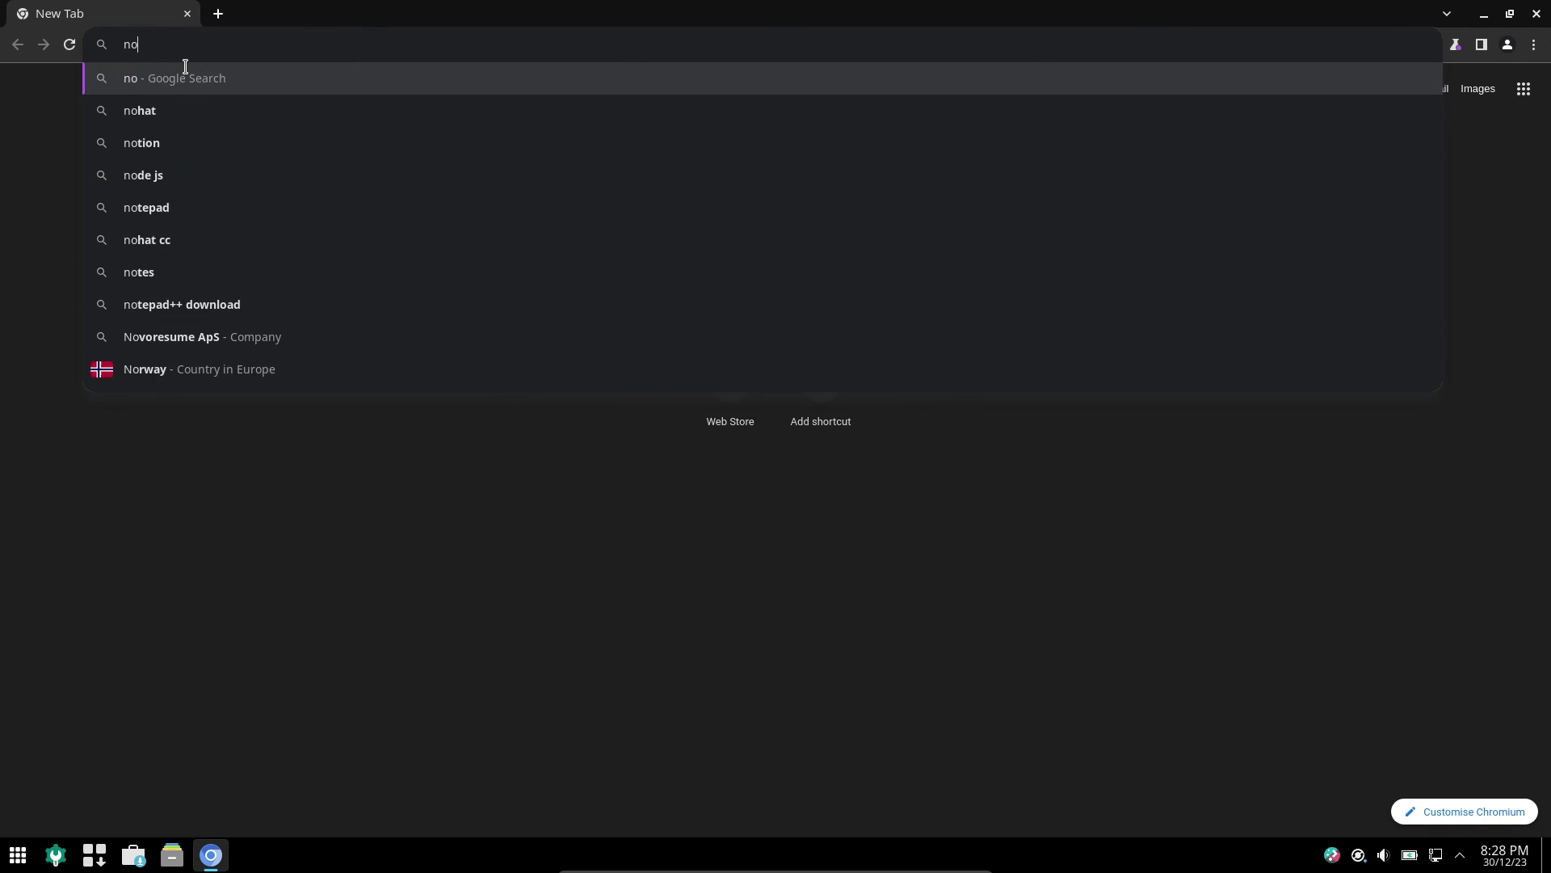
# - Search 'nobara 39' and start downloading the Nobara 39 Official ISO, accepting the licence agreement
pyautogui.write('bara 39')
pyautogui.press('Return')
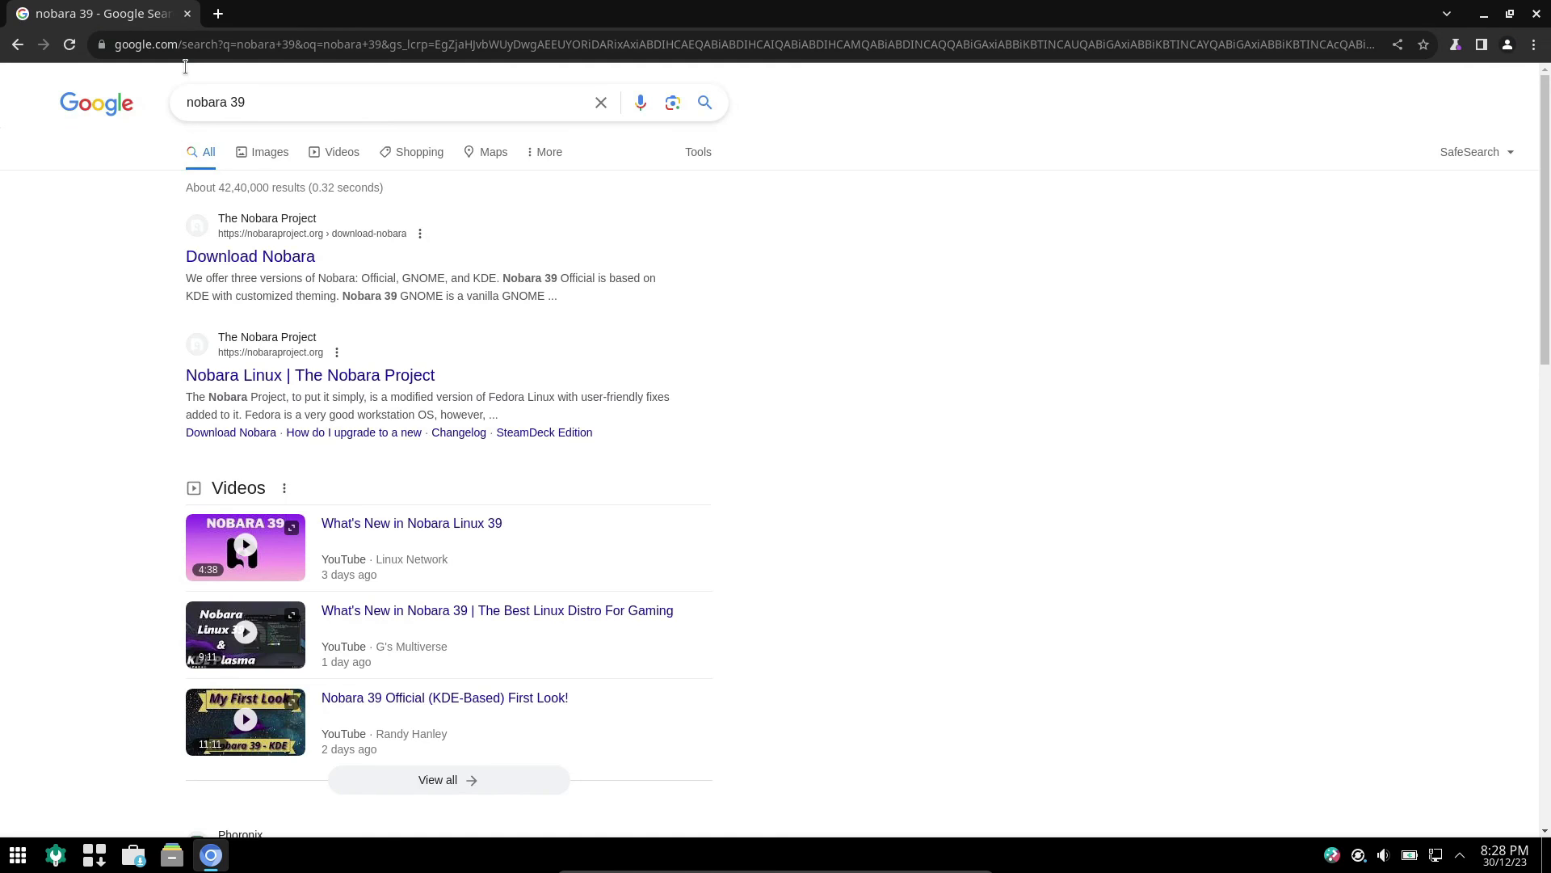
pyautogui.click(277, 257)
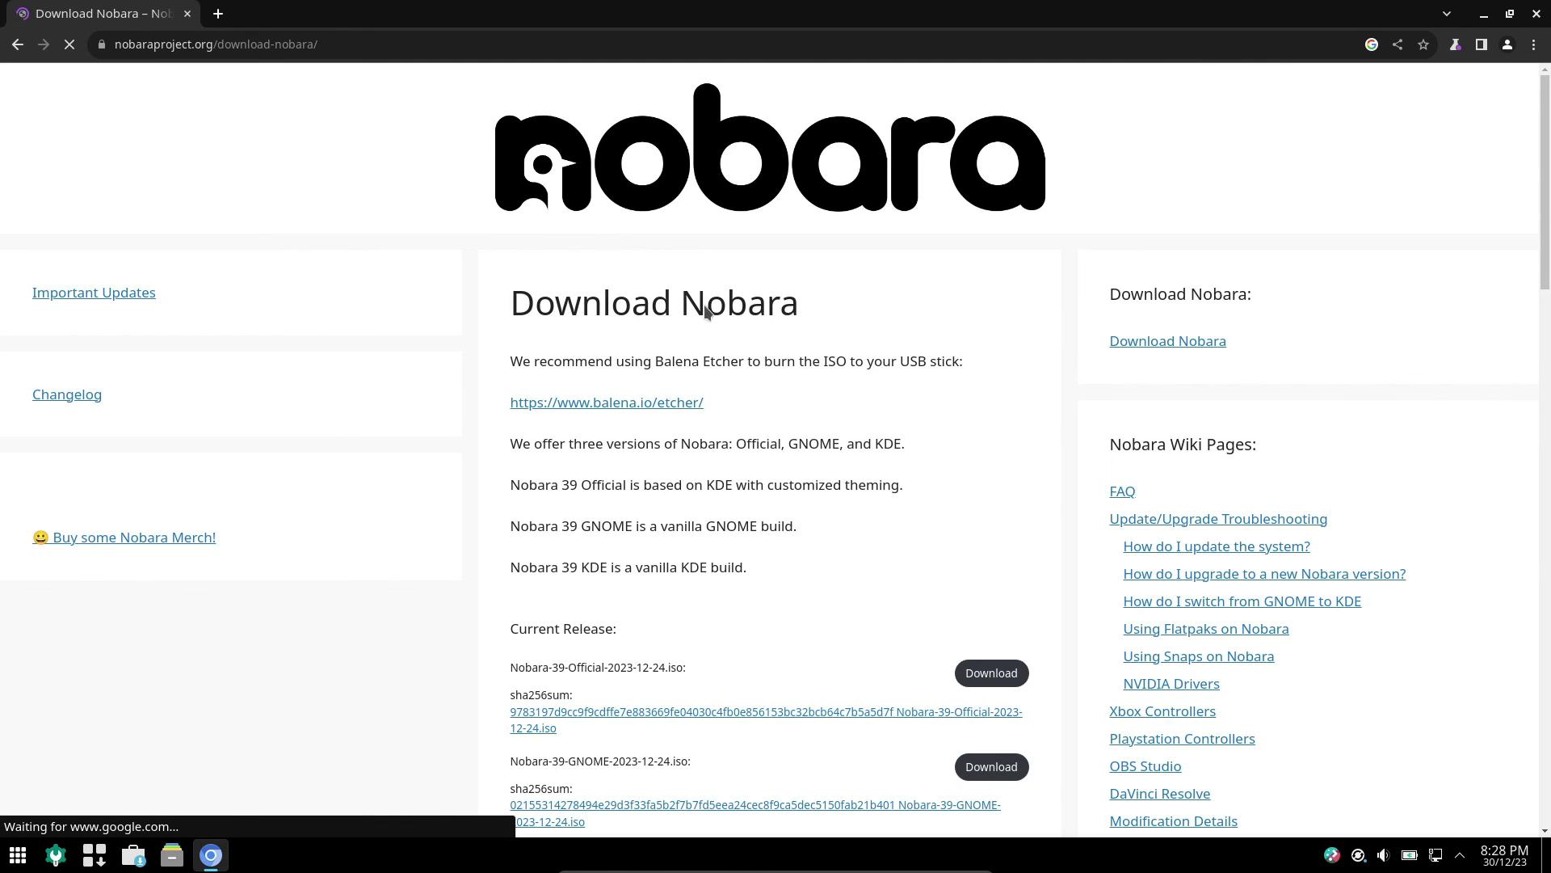
pyautogui.scroll(-3, 705, 311)
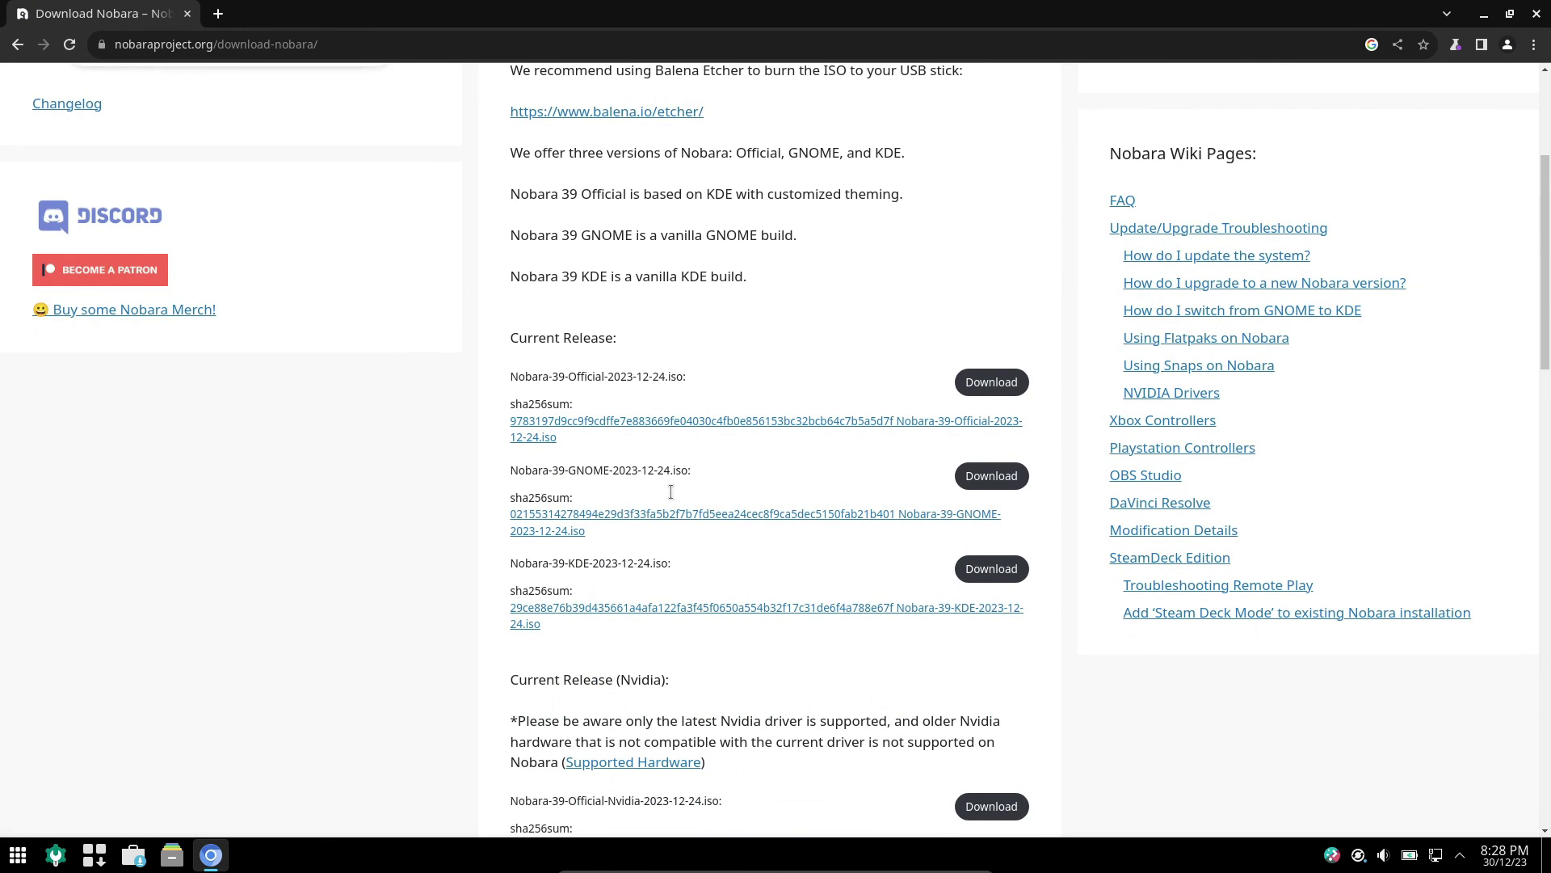
pyautogui.scroll(-1, 659, 501)
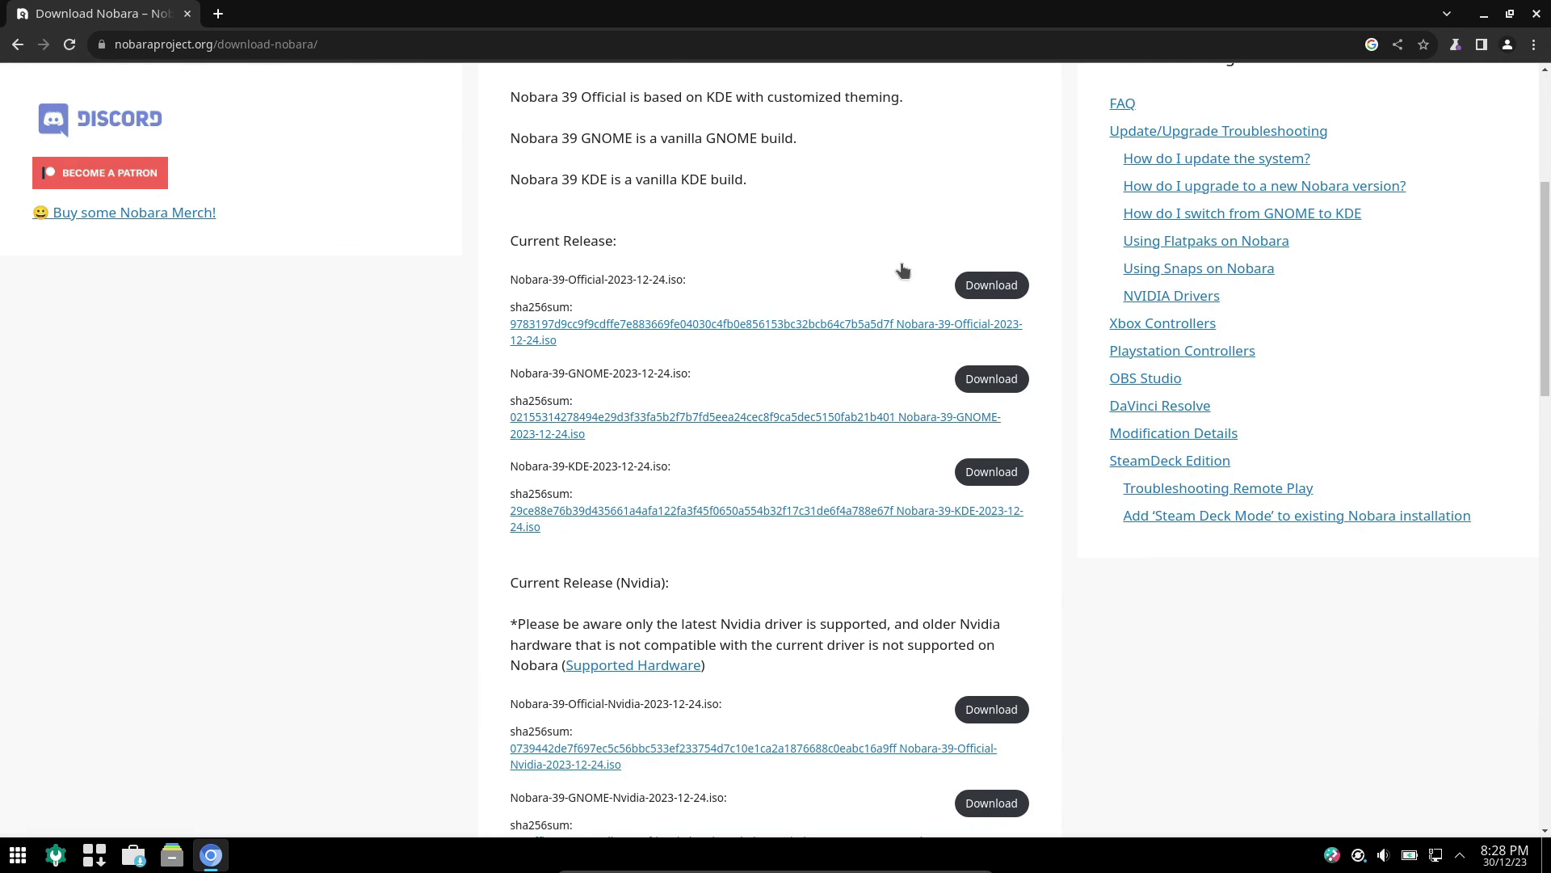
pyautogui.click(991, 284)
pyautogui.click(476, 704)
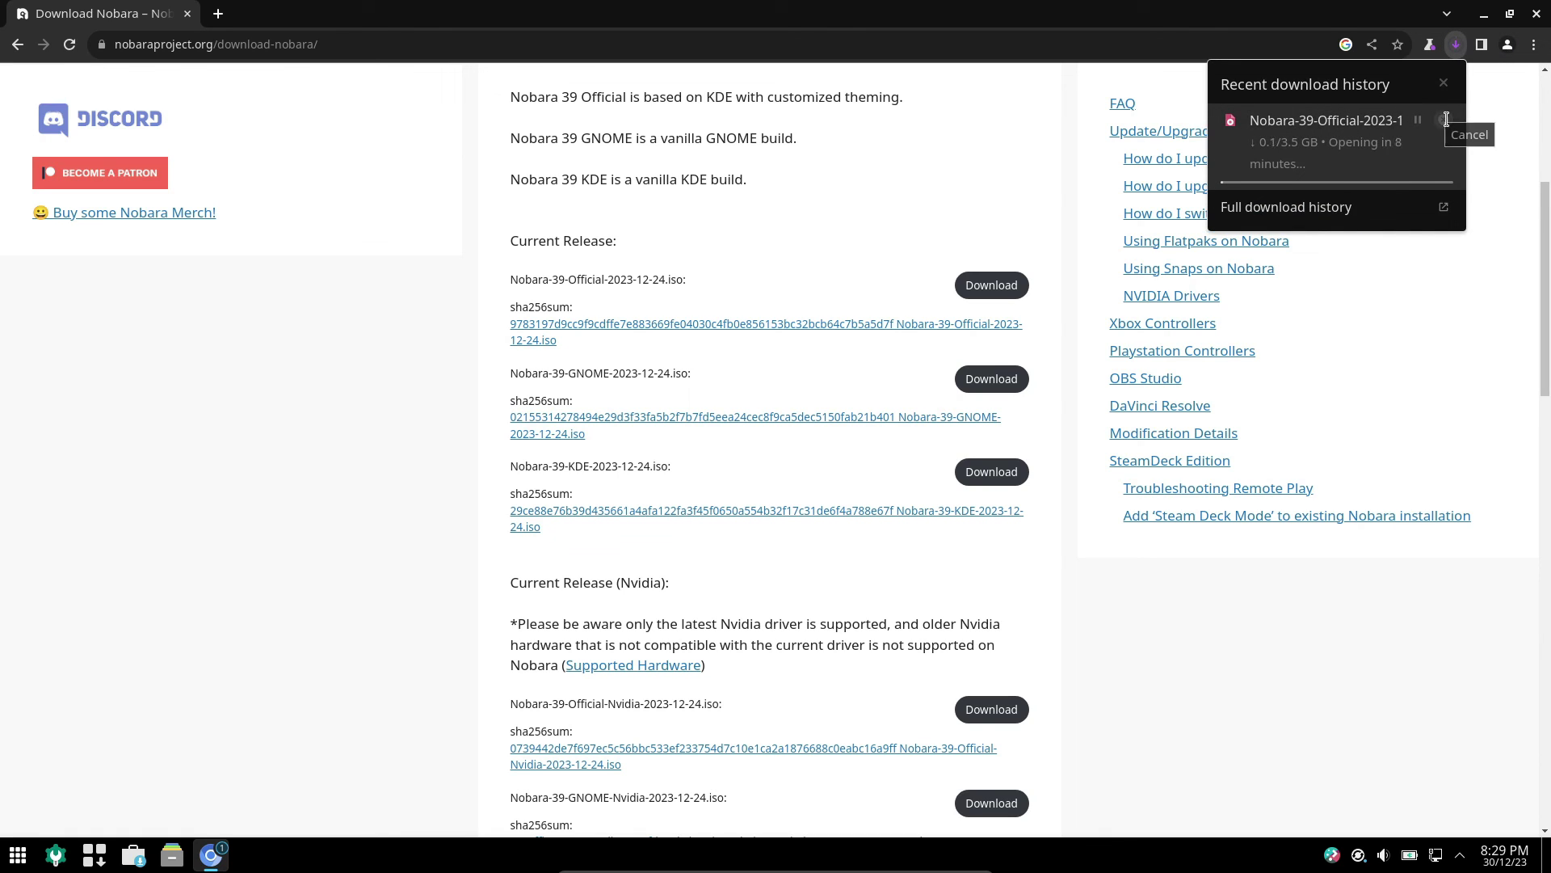
# - Cancel the ISO download, close Chromium, and bring up the desktop context menu
pyautogui.click(1445, 120)
pyautogui.click(1536, 14)
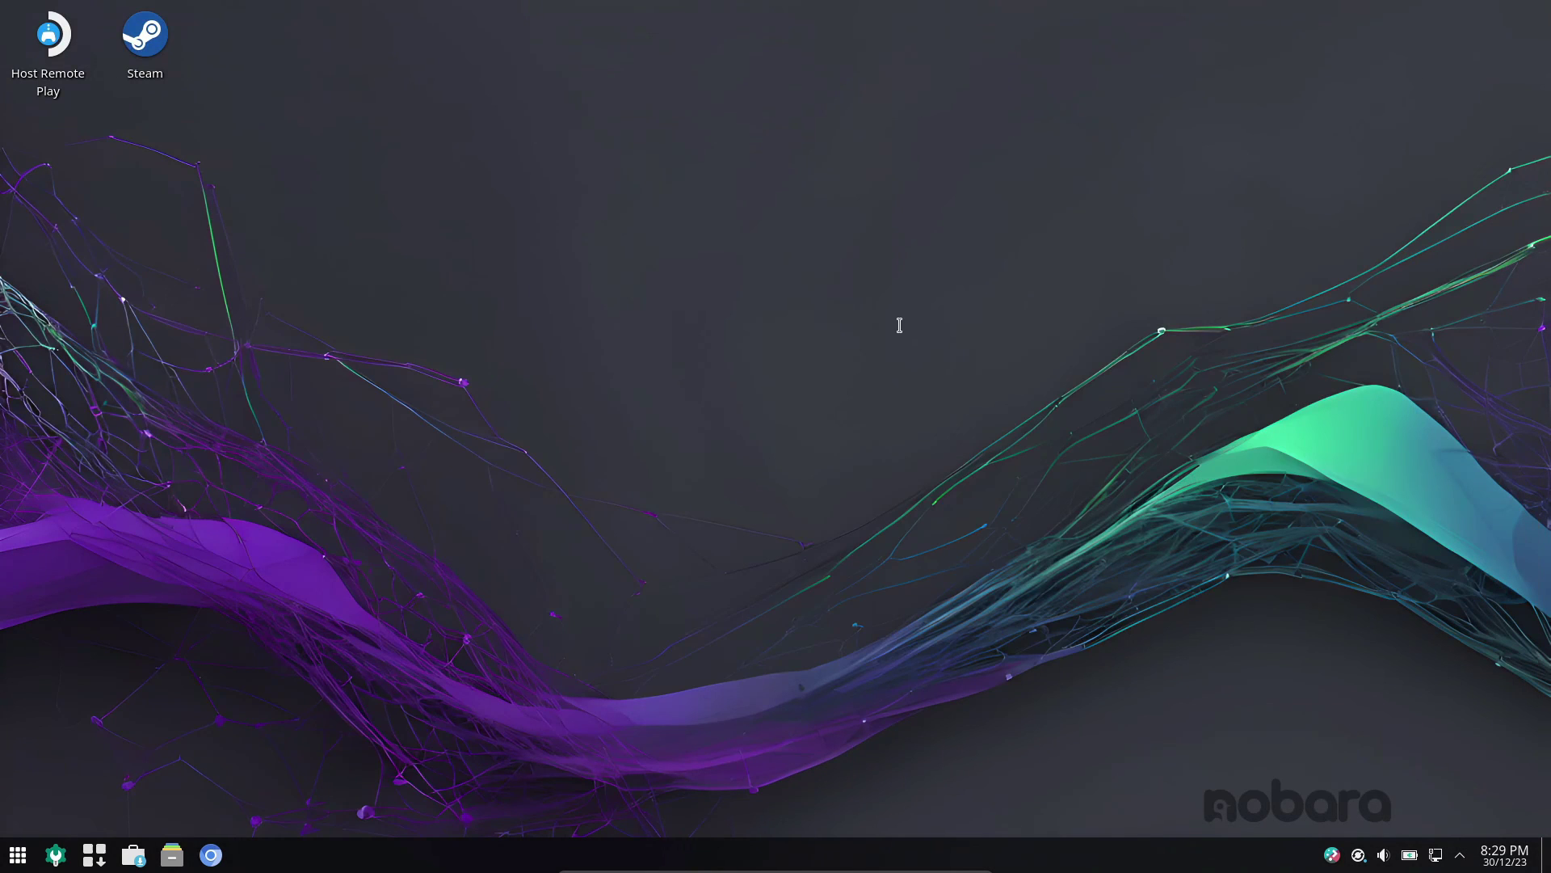
pyautogui.rightClick(695, 355)
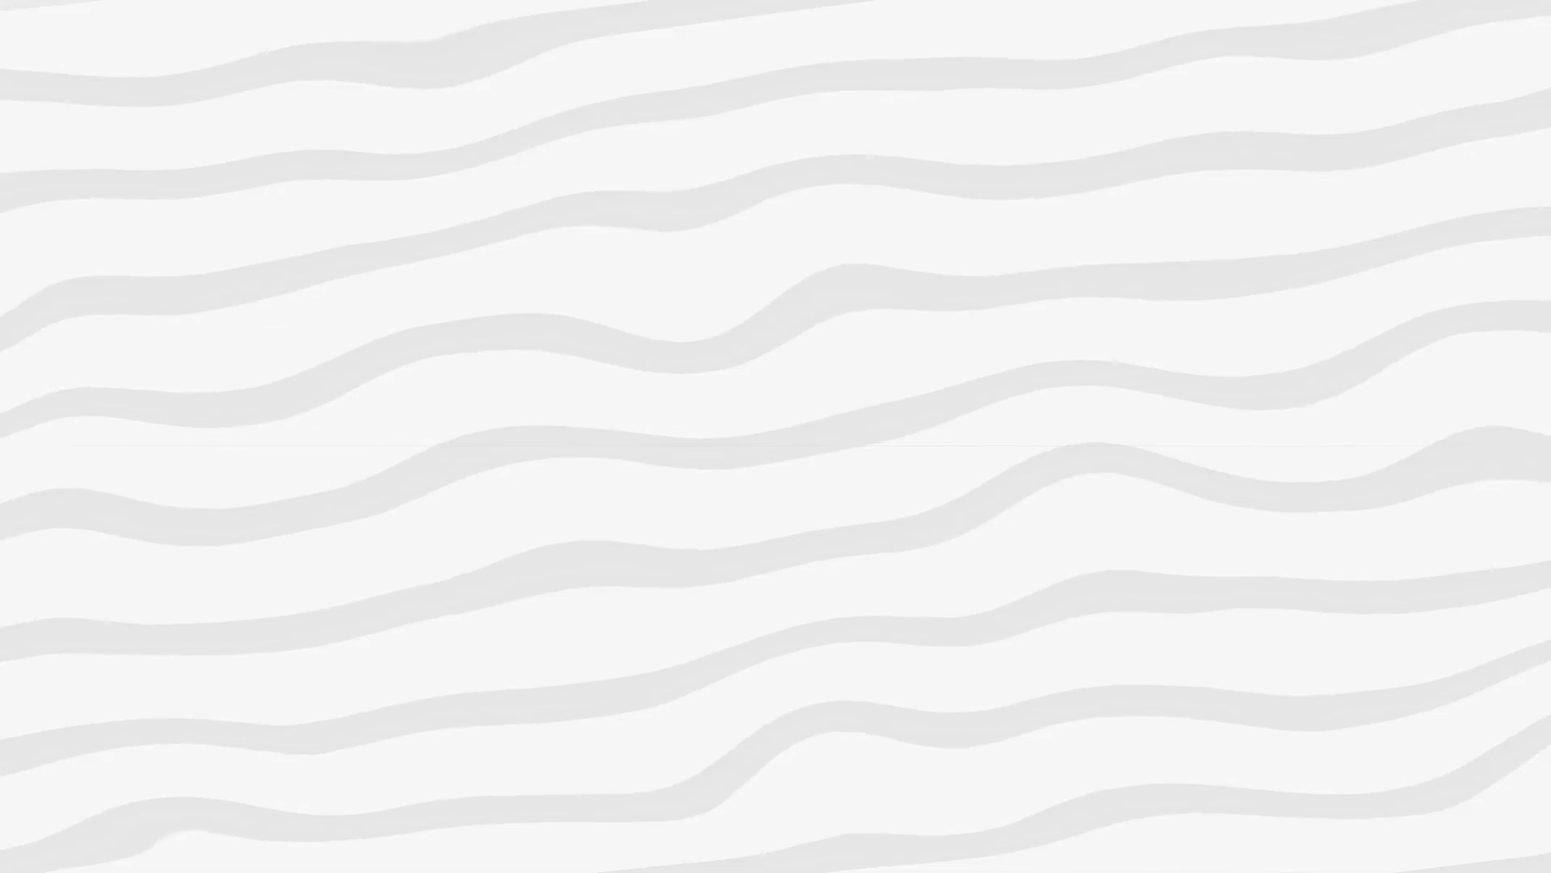